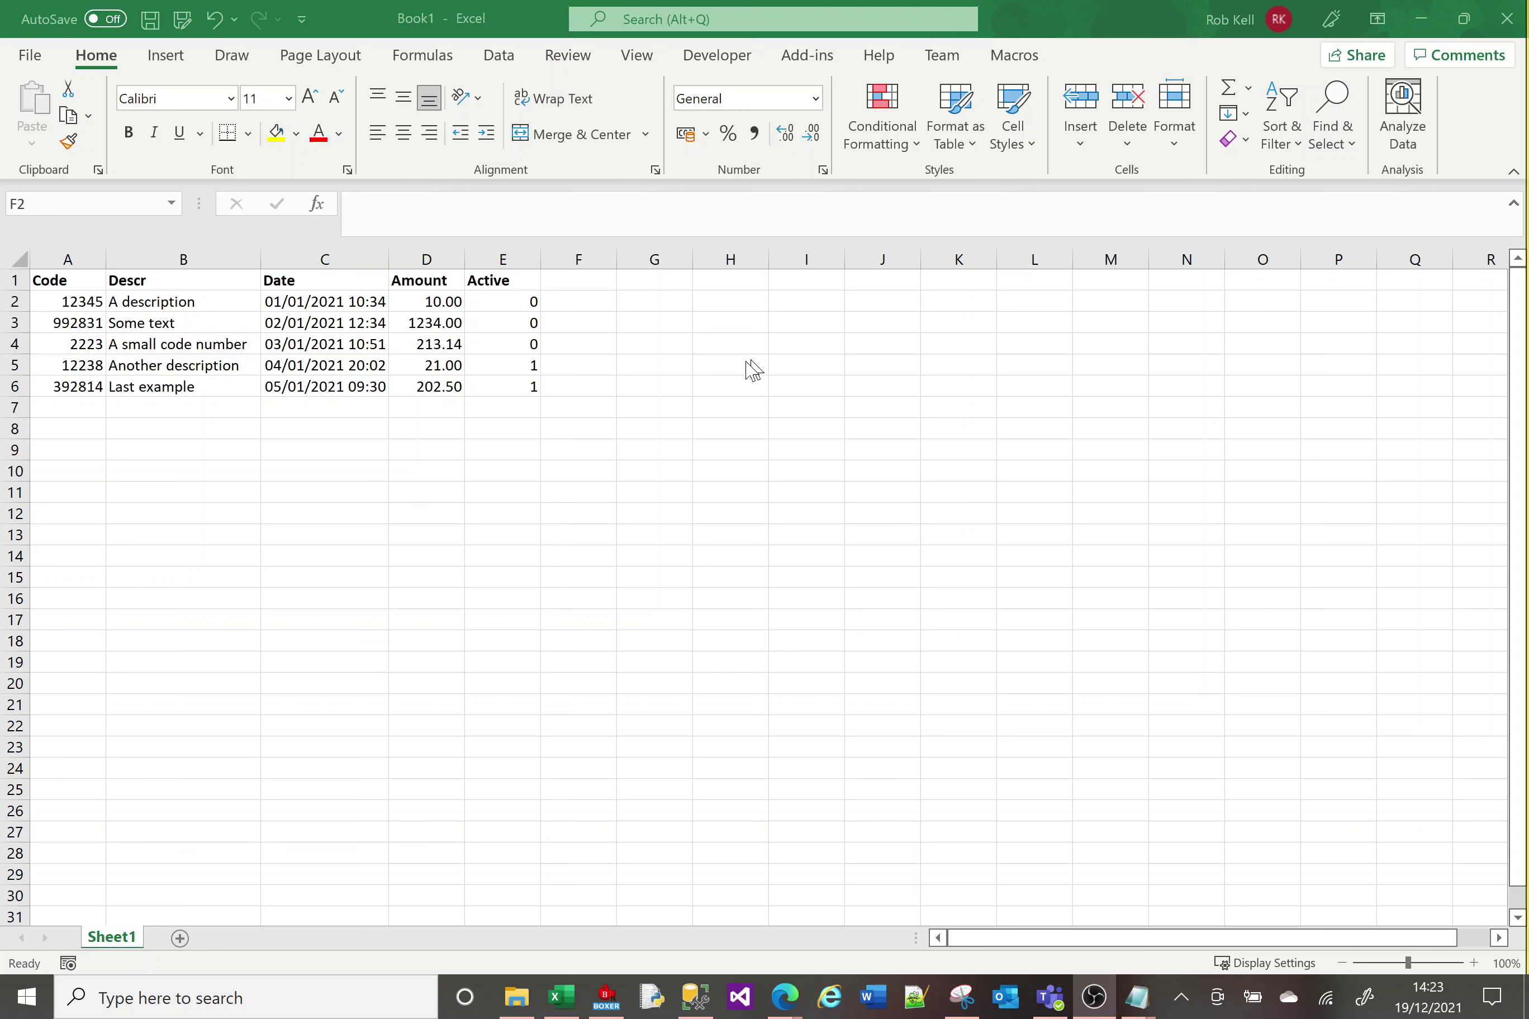
Enter =TEXT(C2, "DDMMYY") in F2 so the first date shows as 010121.
{"action": "left_click", "coordinate": [581, 305]}
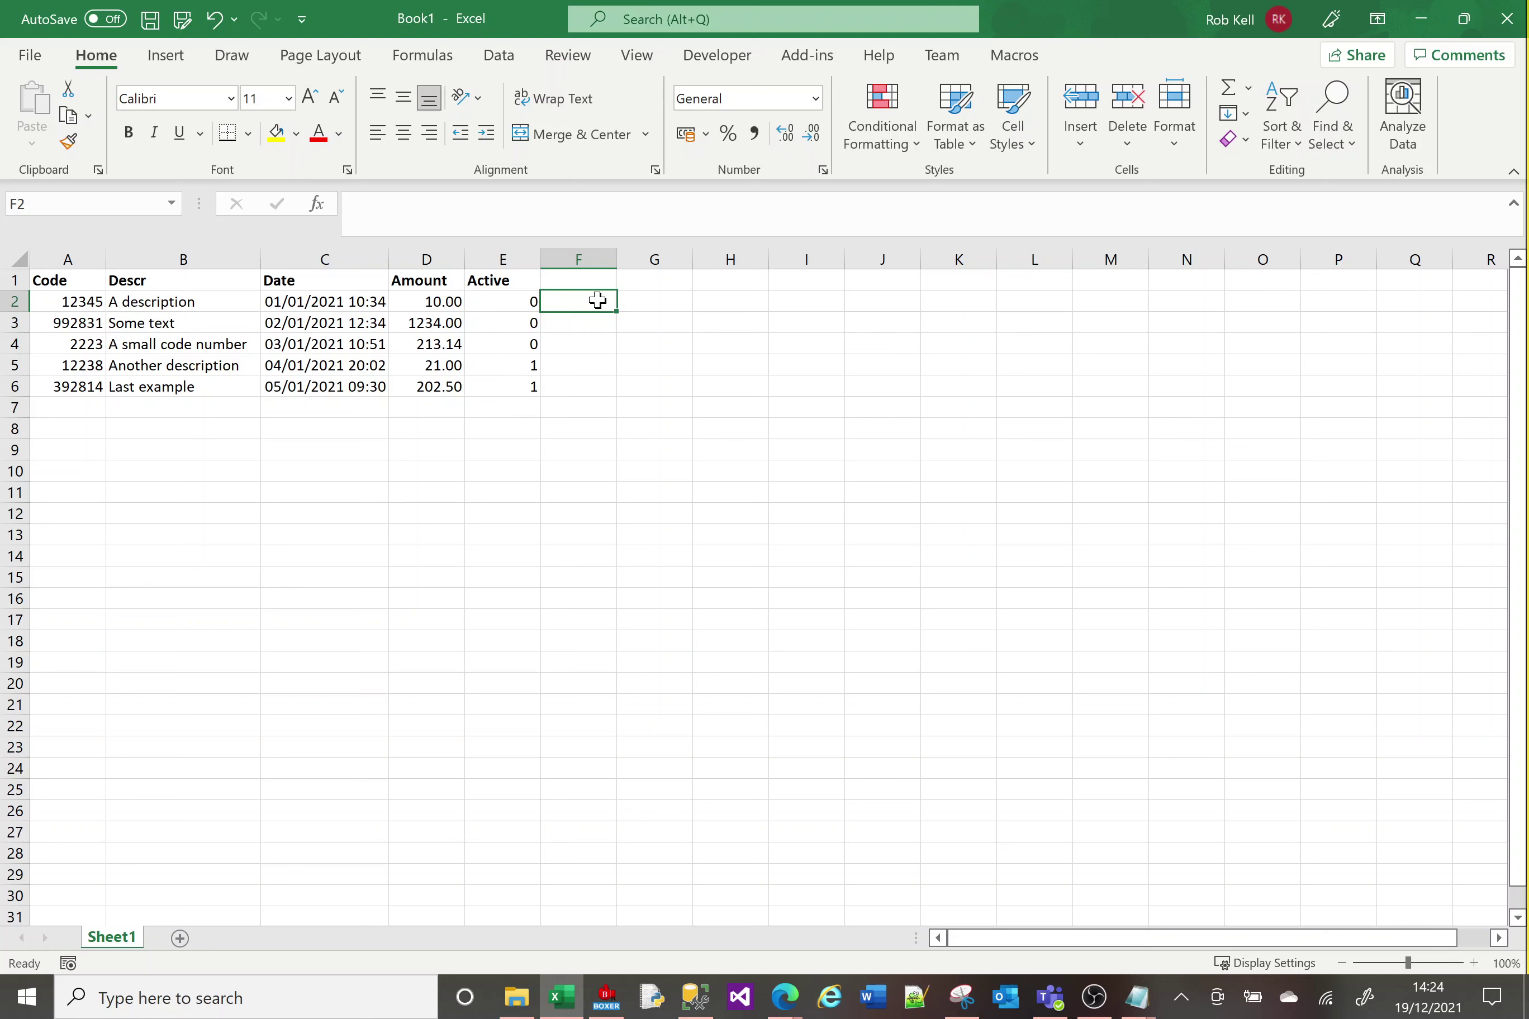
{"action": "type", "text": "=texy"}
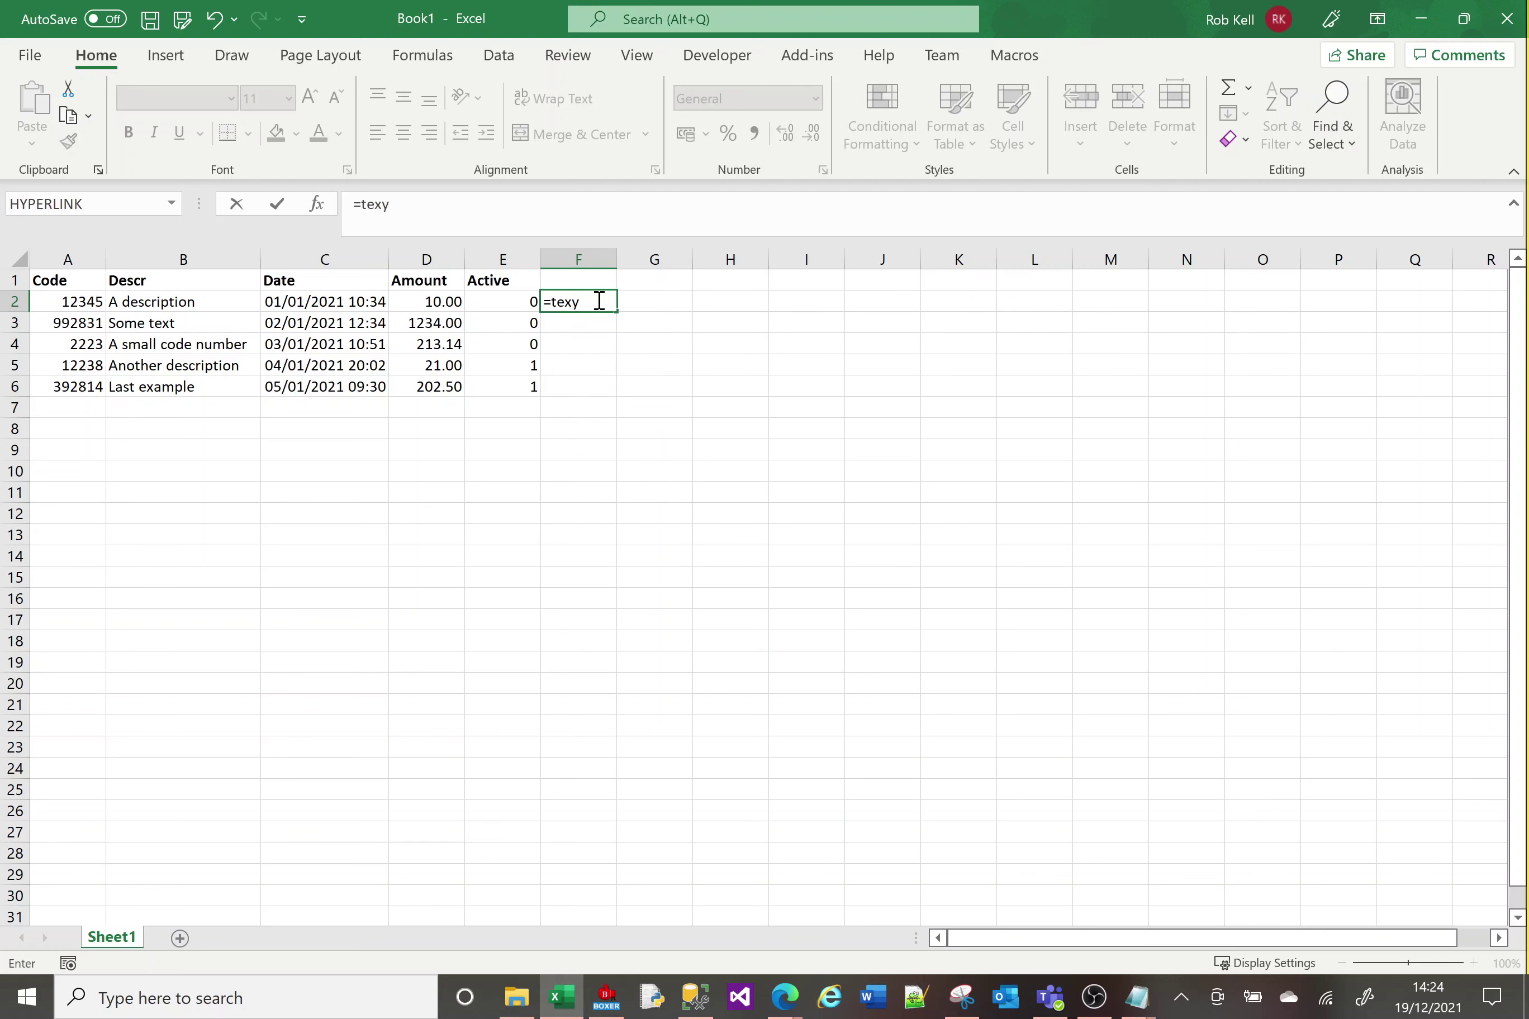
{"action": "key", "text": "BackSpace"}
{"action": "key", "text": "Tab"}
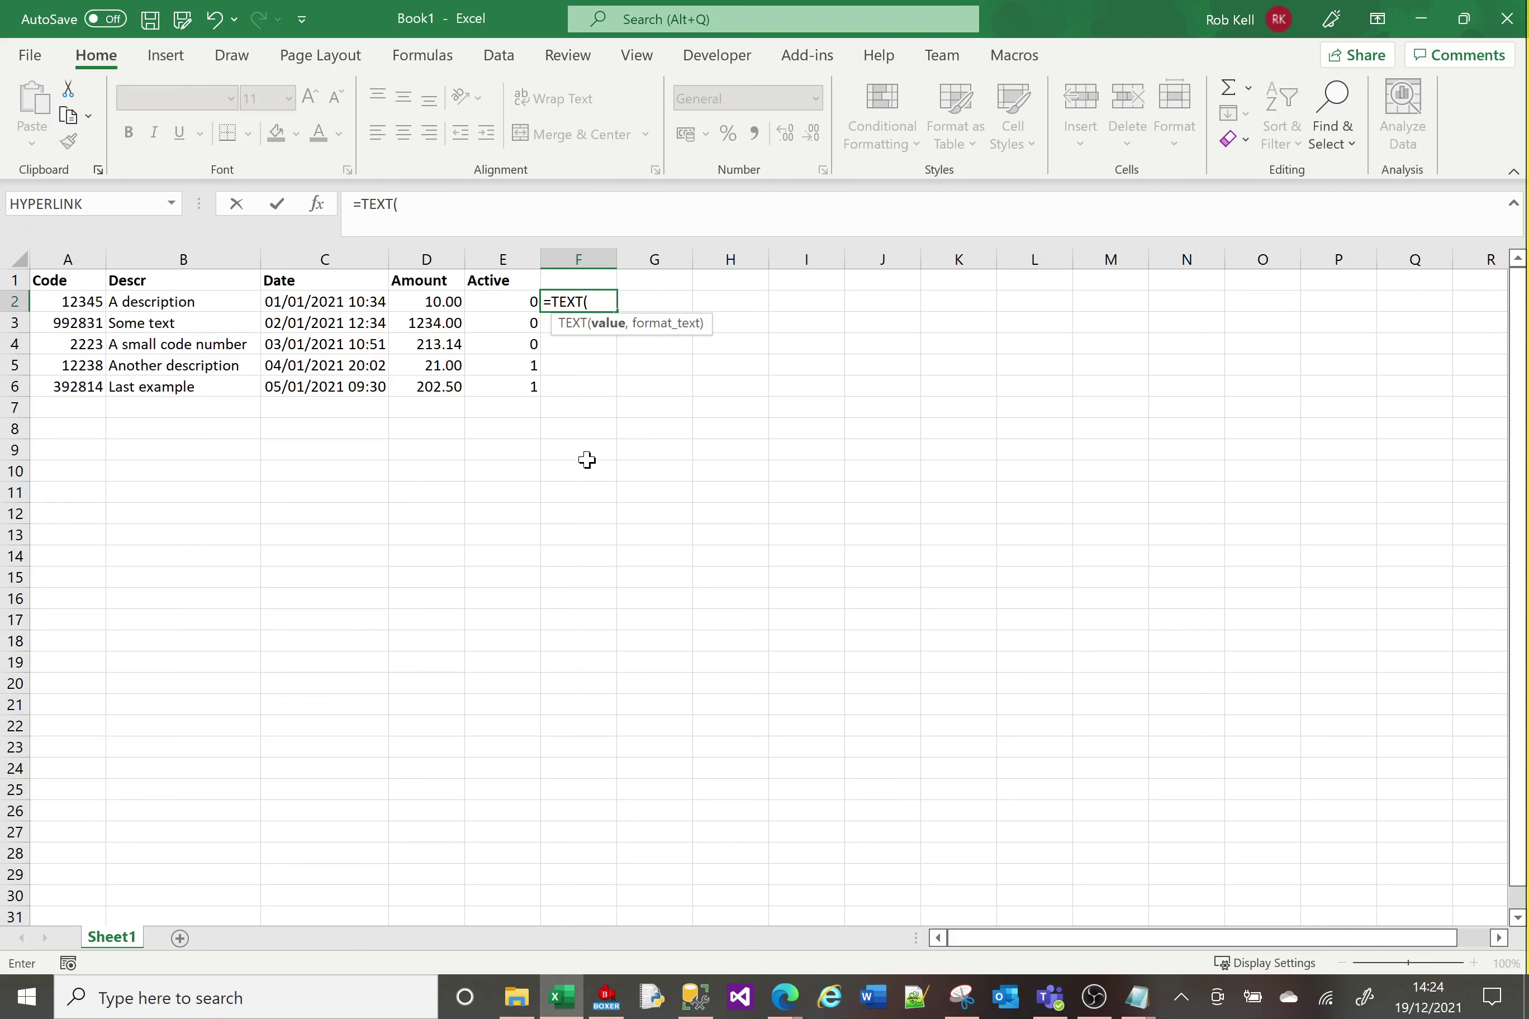
{"action": "left_click", "coordinate": [341, 303]}
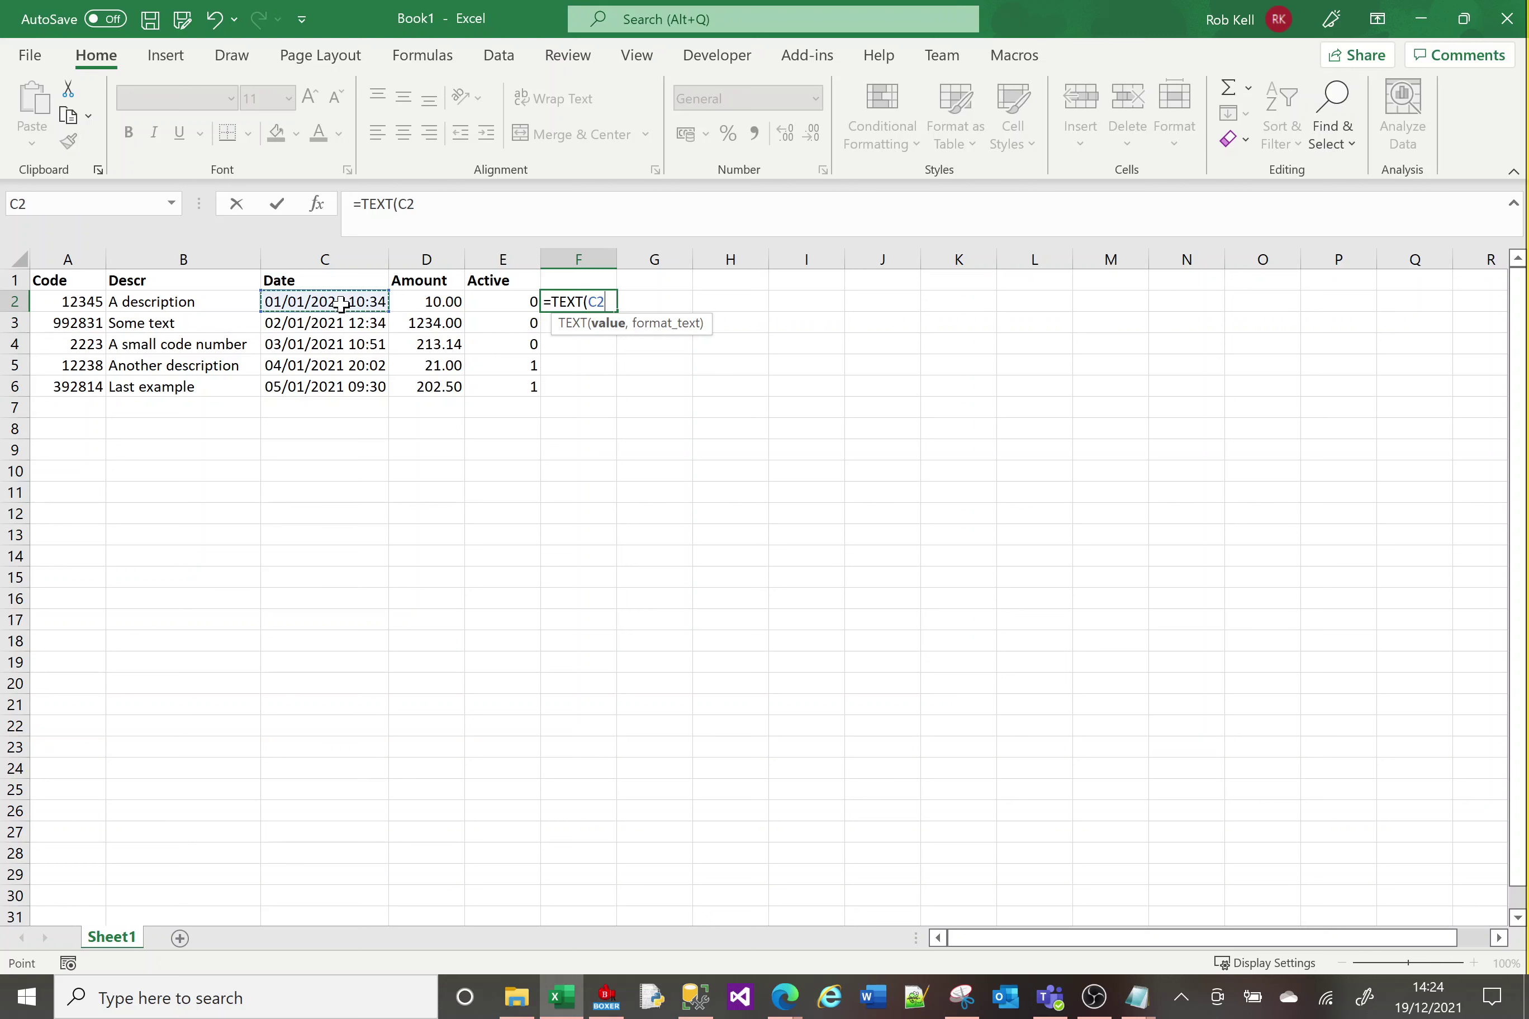
{"action": "type", "text": ", \"\")"}
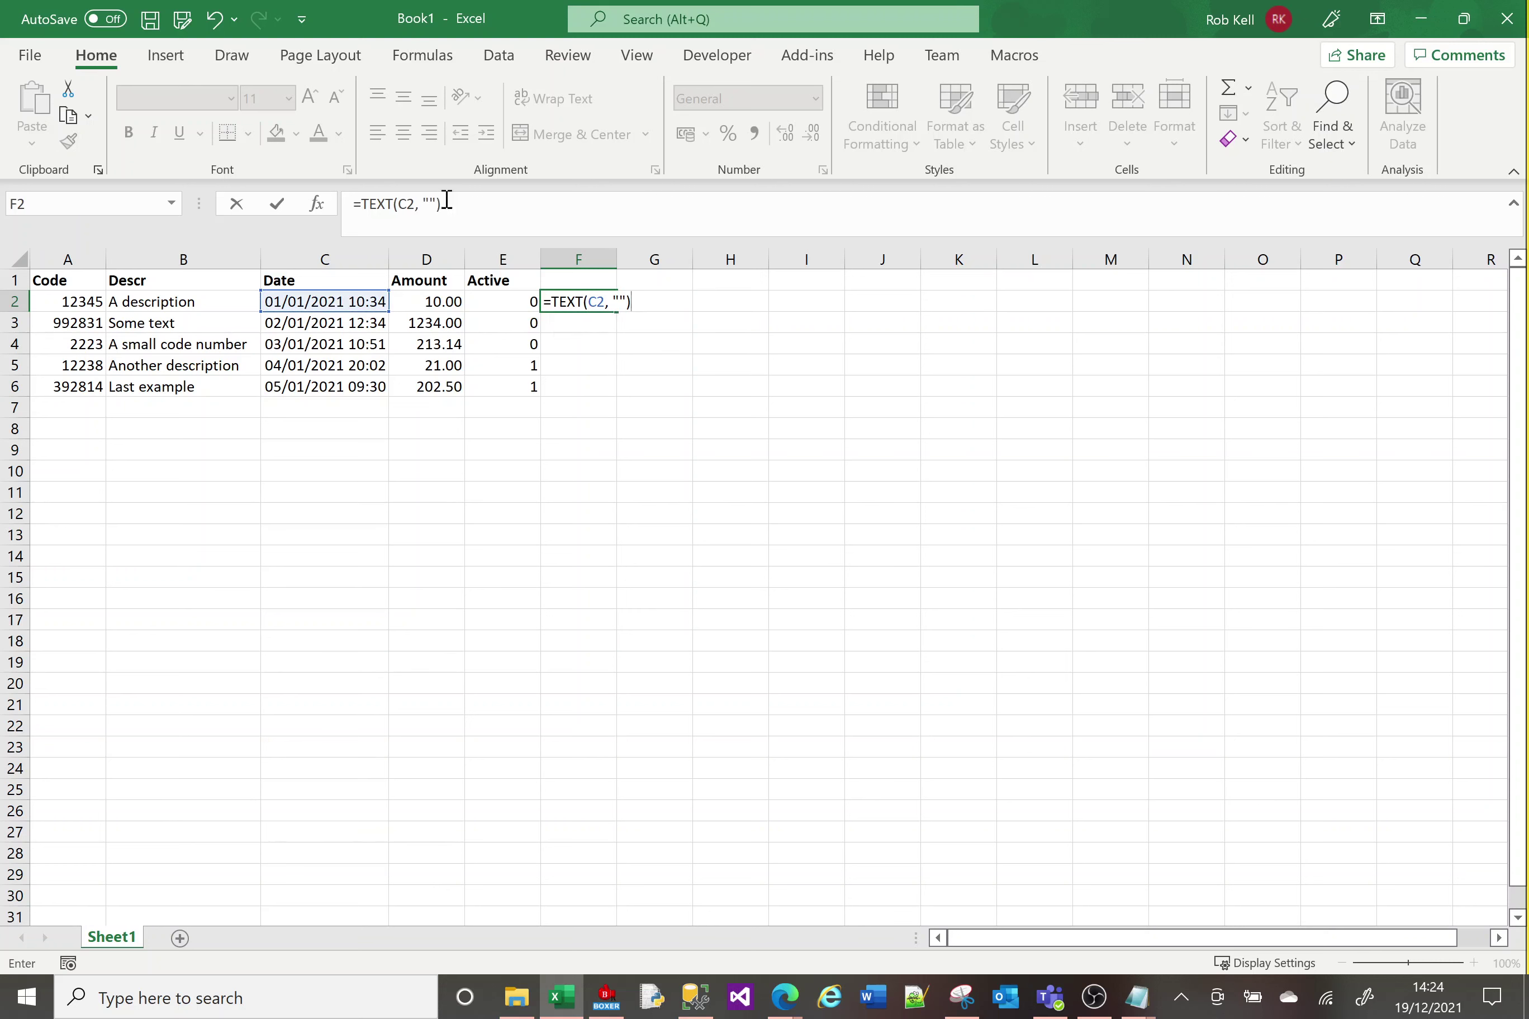
{"action": "left_click", "coordinate": [430, 204]}
{"action": "type", "text": "DDMMYY"}
{"action": "key", "text": "Return"}
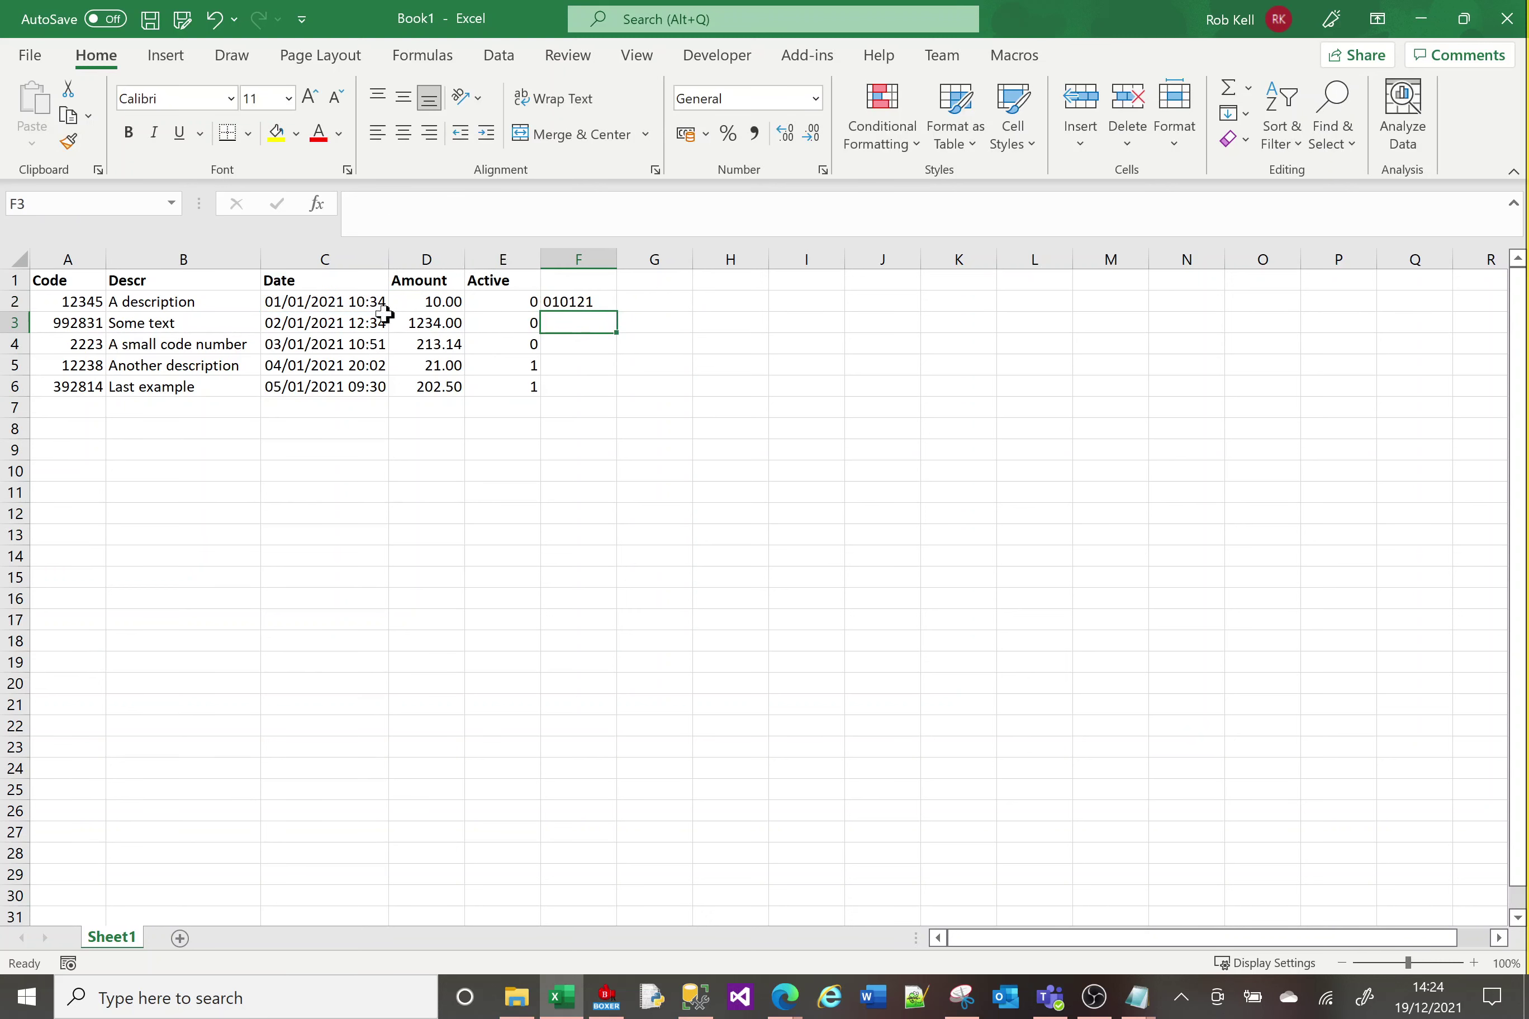
Revise F2's date format code through DDMMMYY and DDMMMMYY to DDMMMMYYYY.
{"action": "left_click", "coordinate": [575, 300]}
{"action": "left_click", "coordinate": [471, 204]}
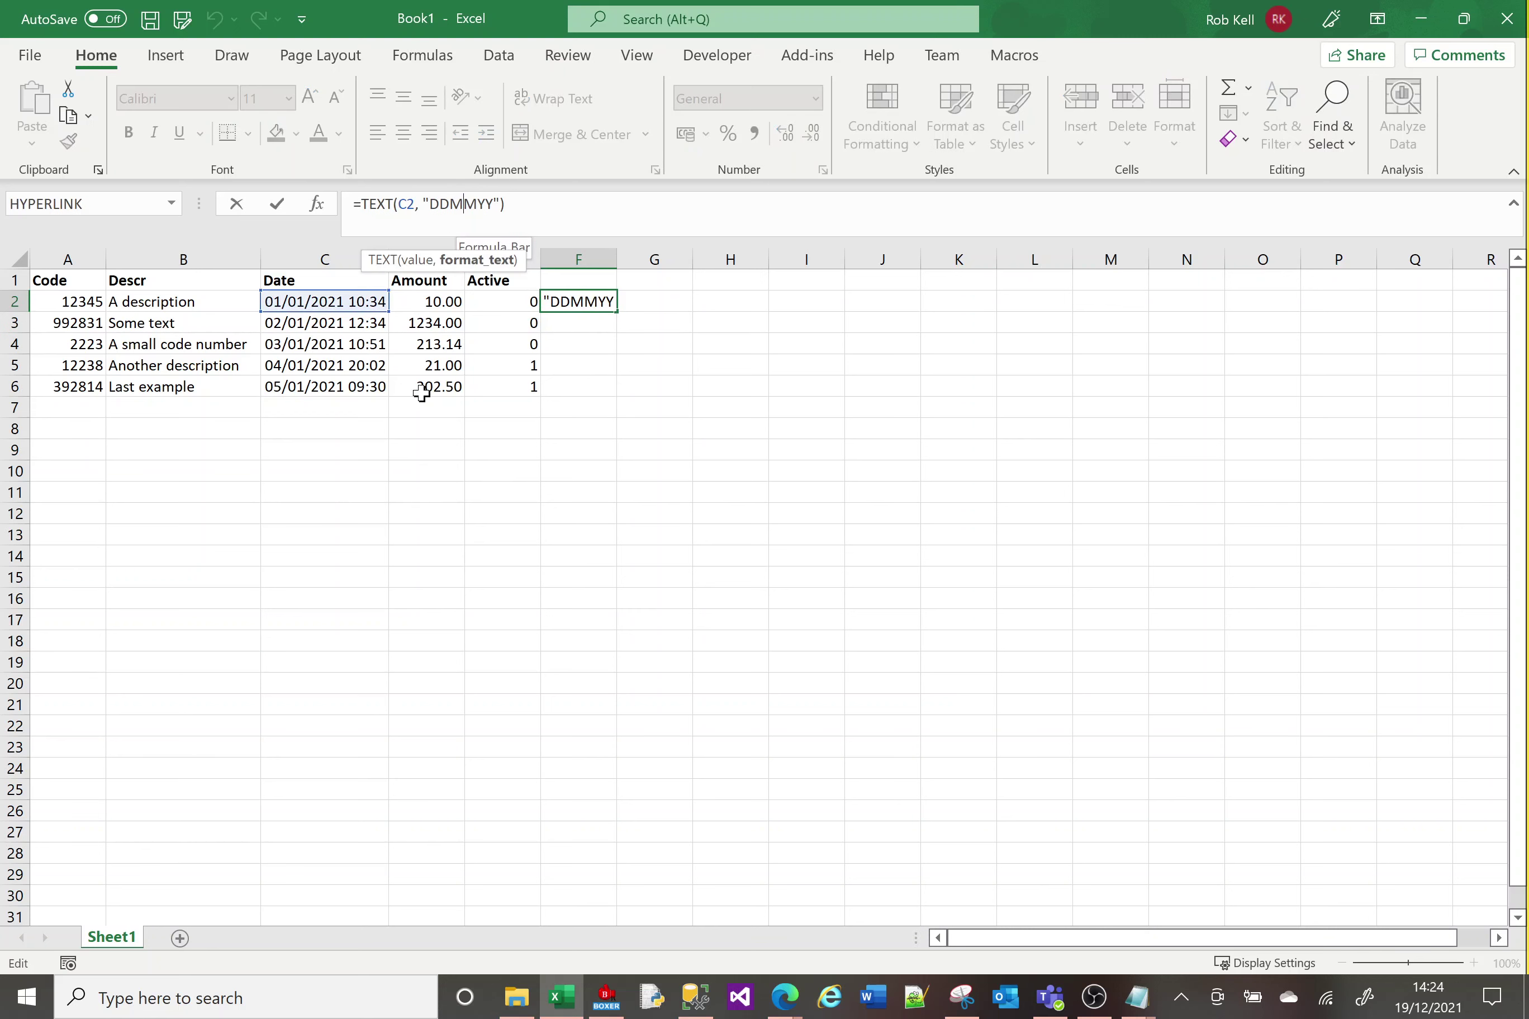
{"action": "type", "text": "M"}
{"action": "key", "text": "Return"}
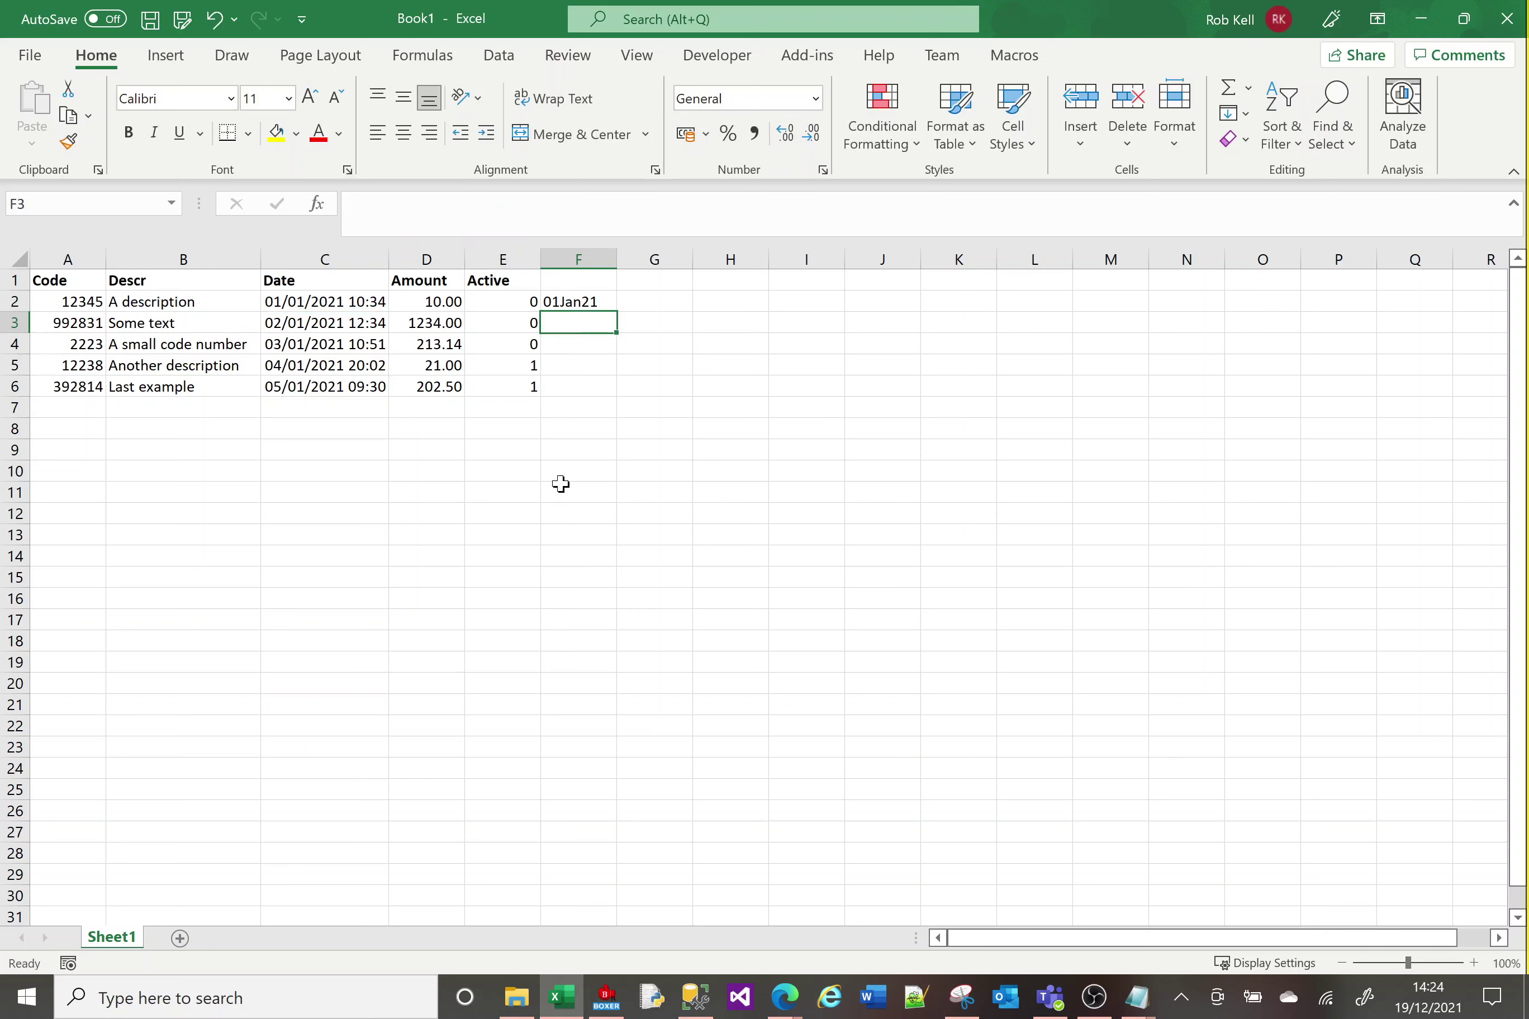
{"action": "left_click", "coordinate": [597, 303]}
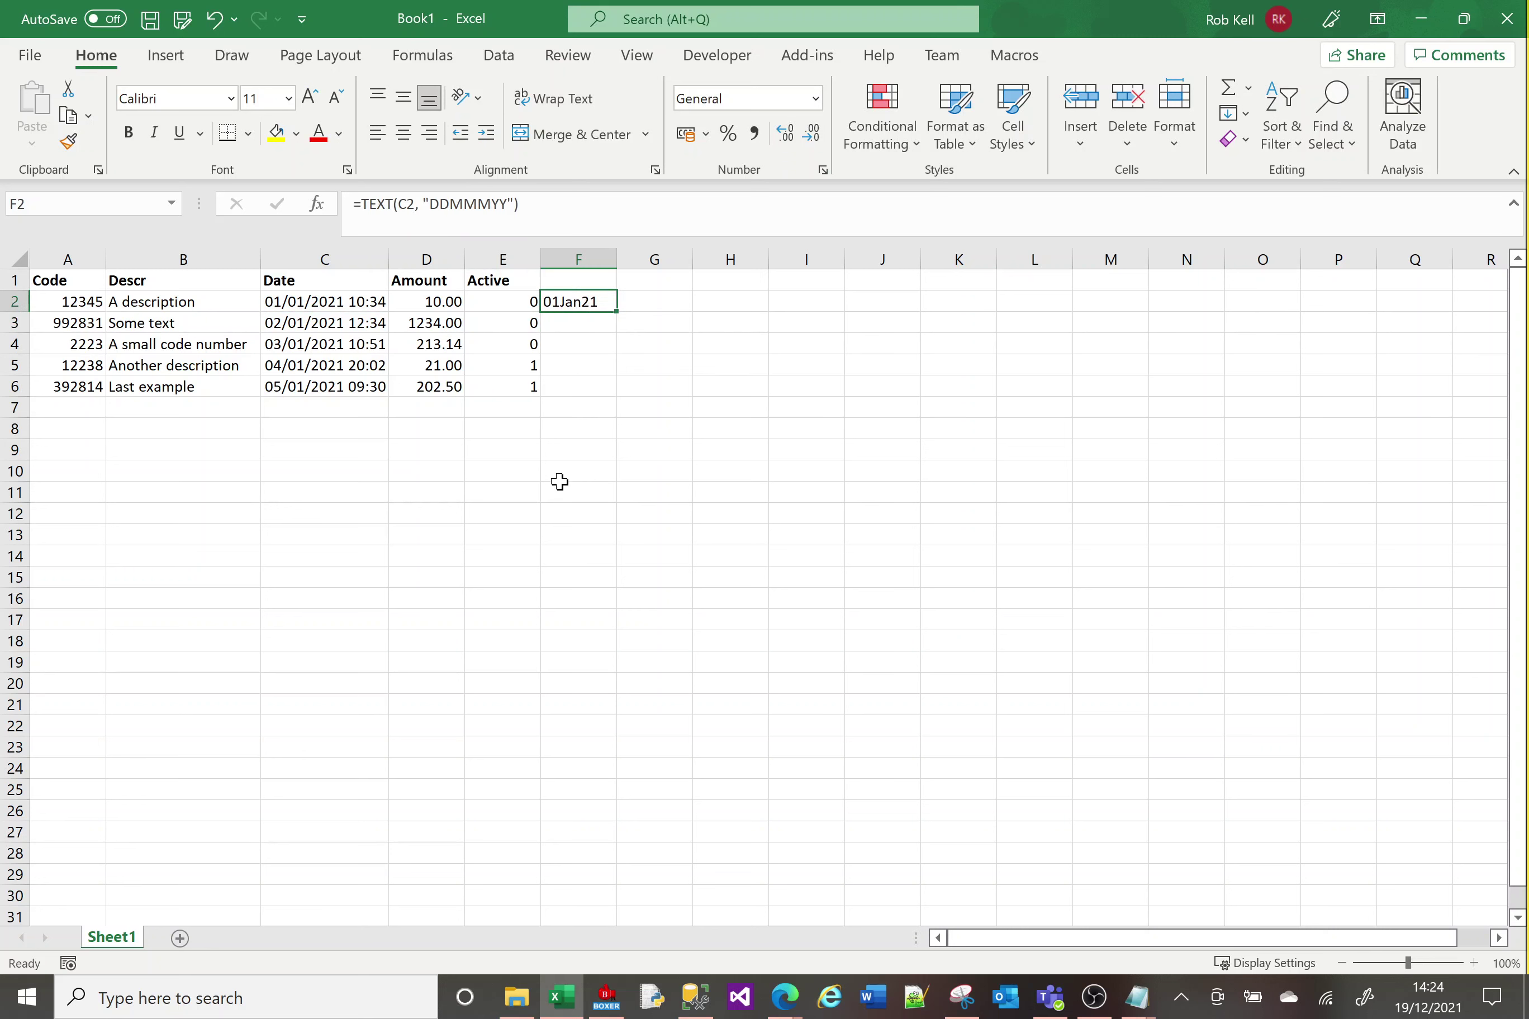
{"action": "left_click", "coordinate": [474, 204]}
{"action": "type", "text": "M"}
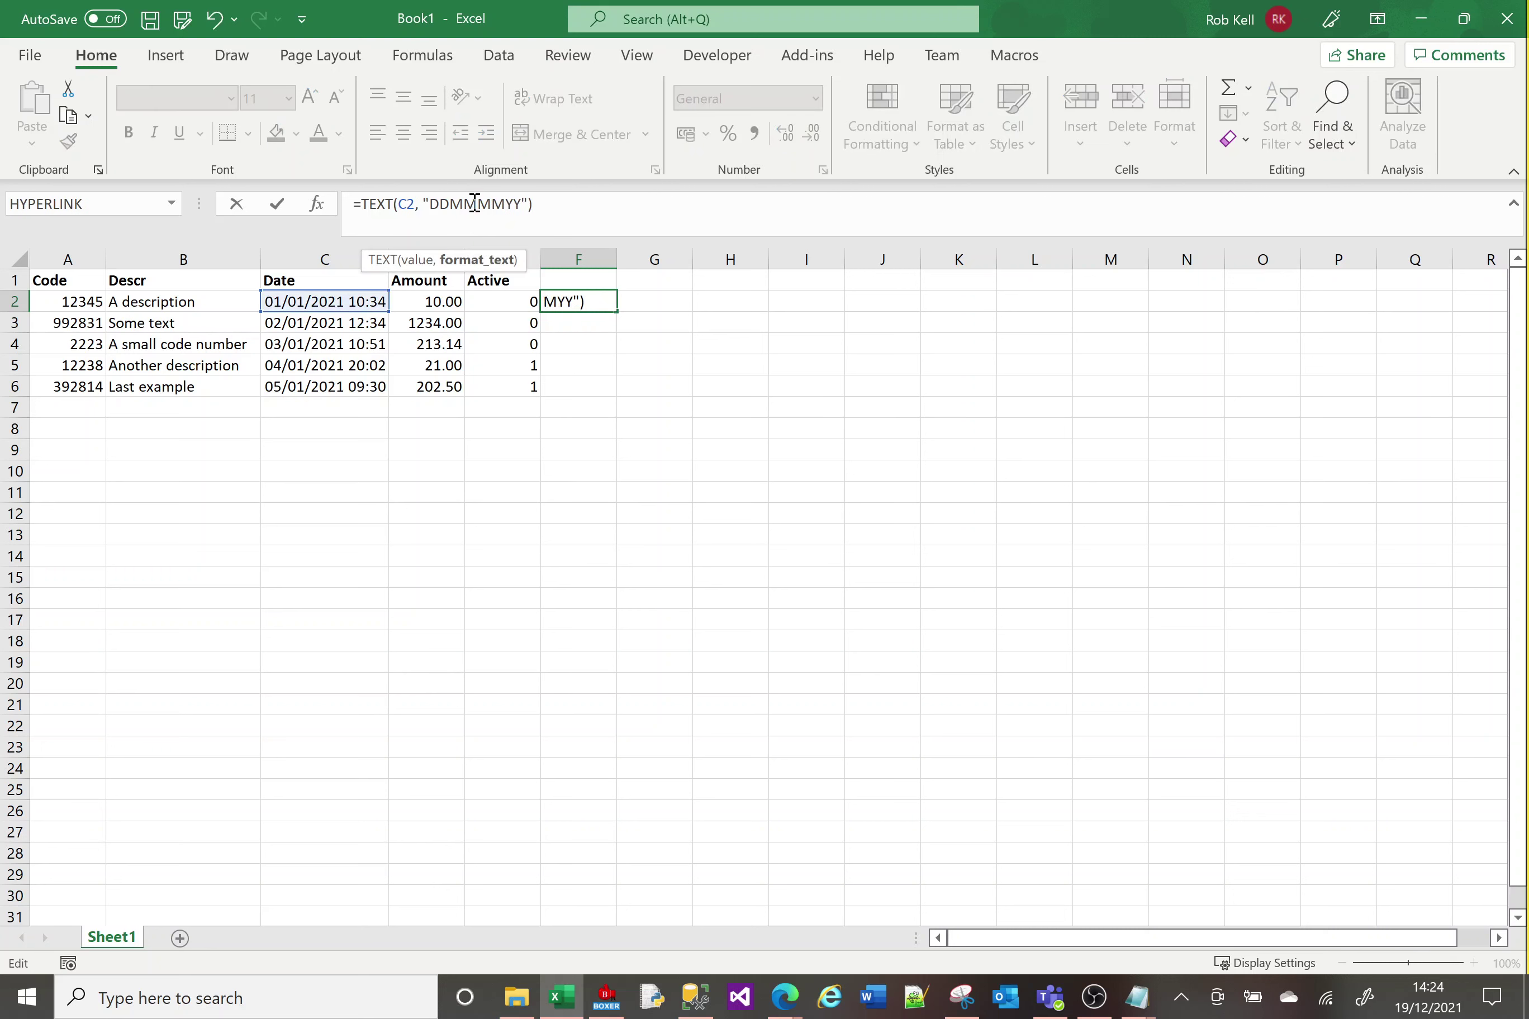
{"action": "key", "text": "Return"}
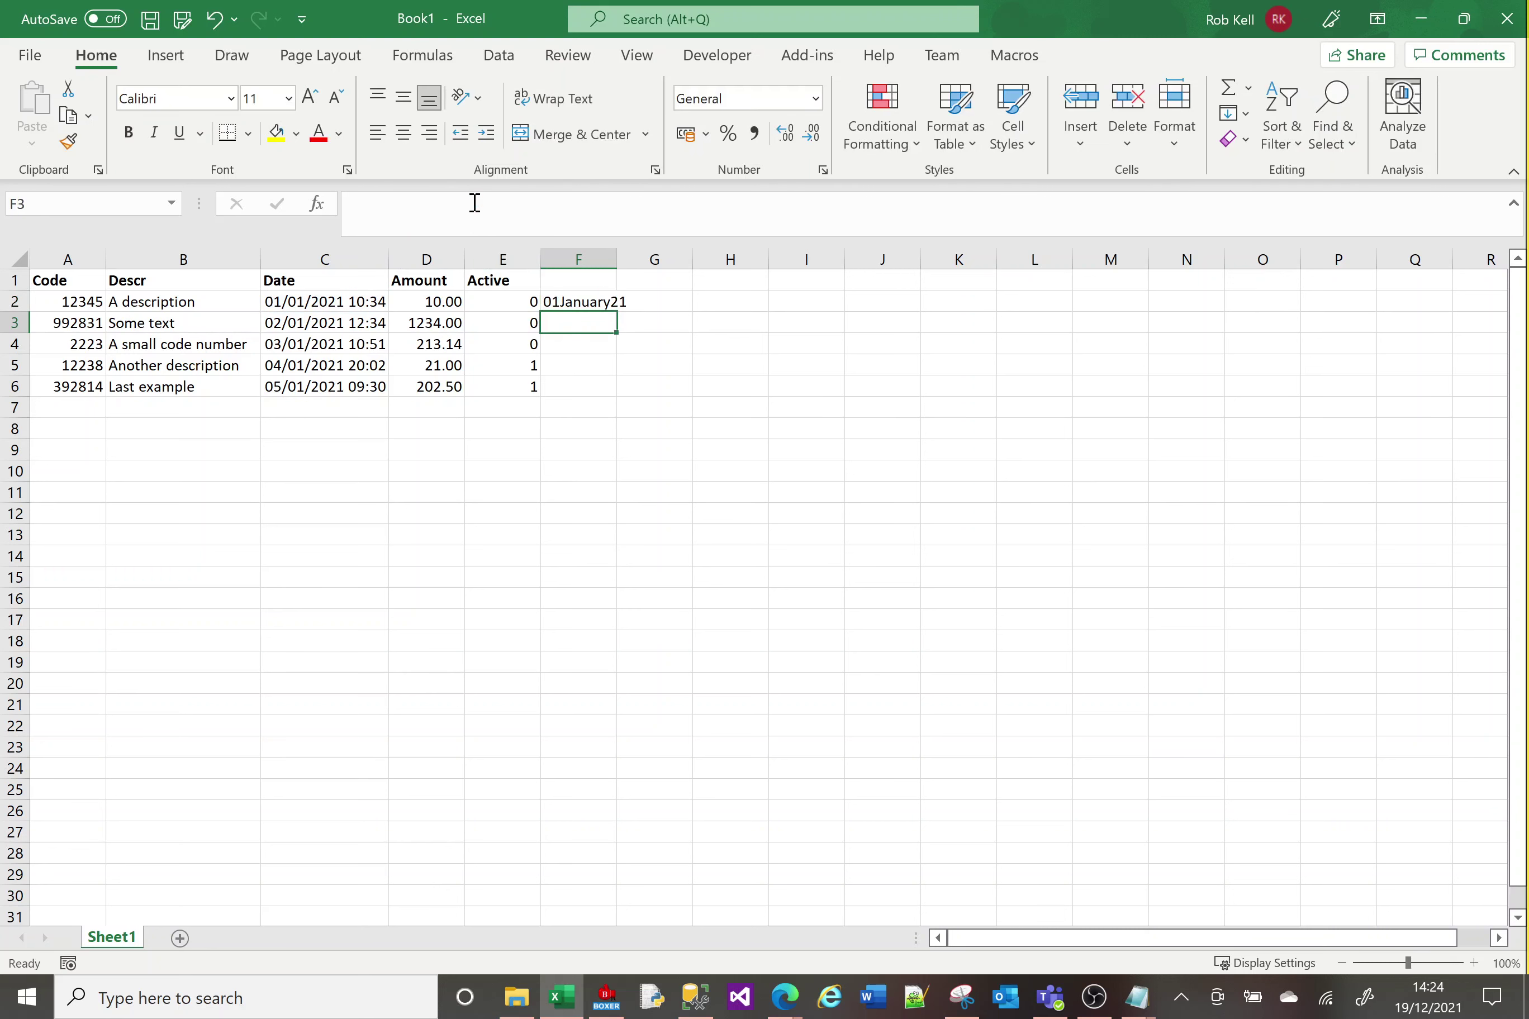
{"action": "left_click", "coordinate": [556, 301]}
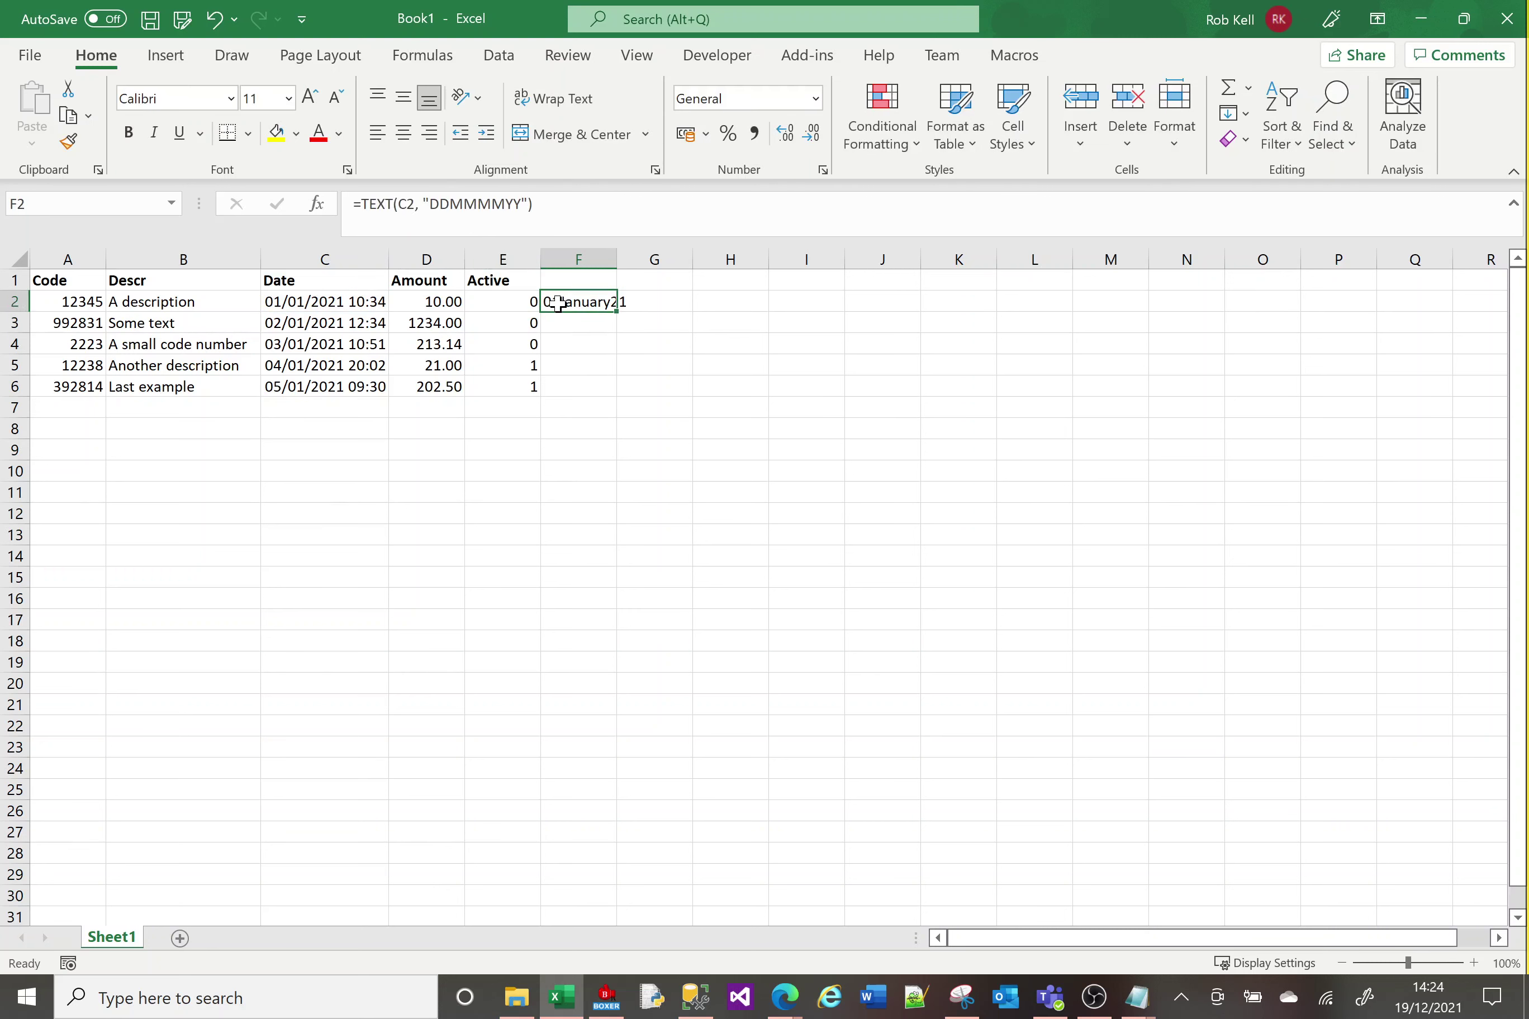
{"action": "left_click", "coordinate": [512, 209]}
{"action": "type", "text": "YY"}
{"action": "key", "text": "Return"}
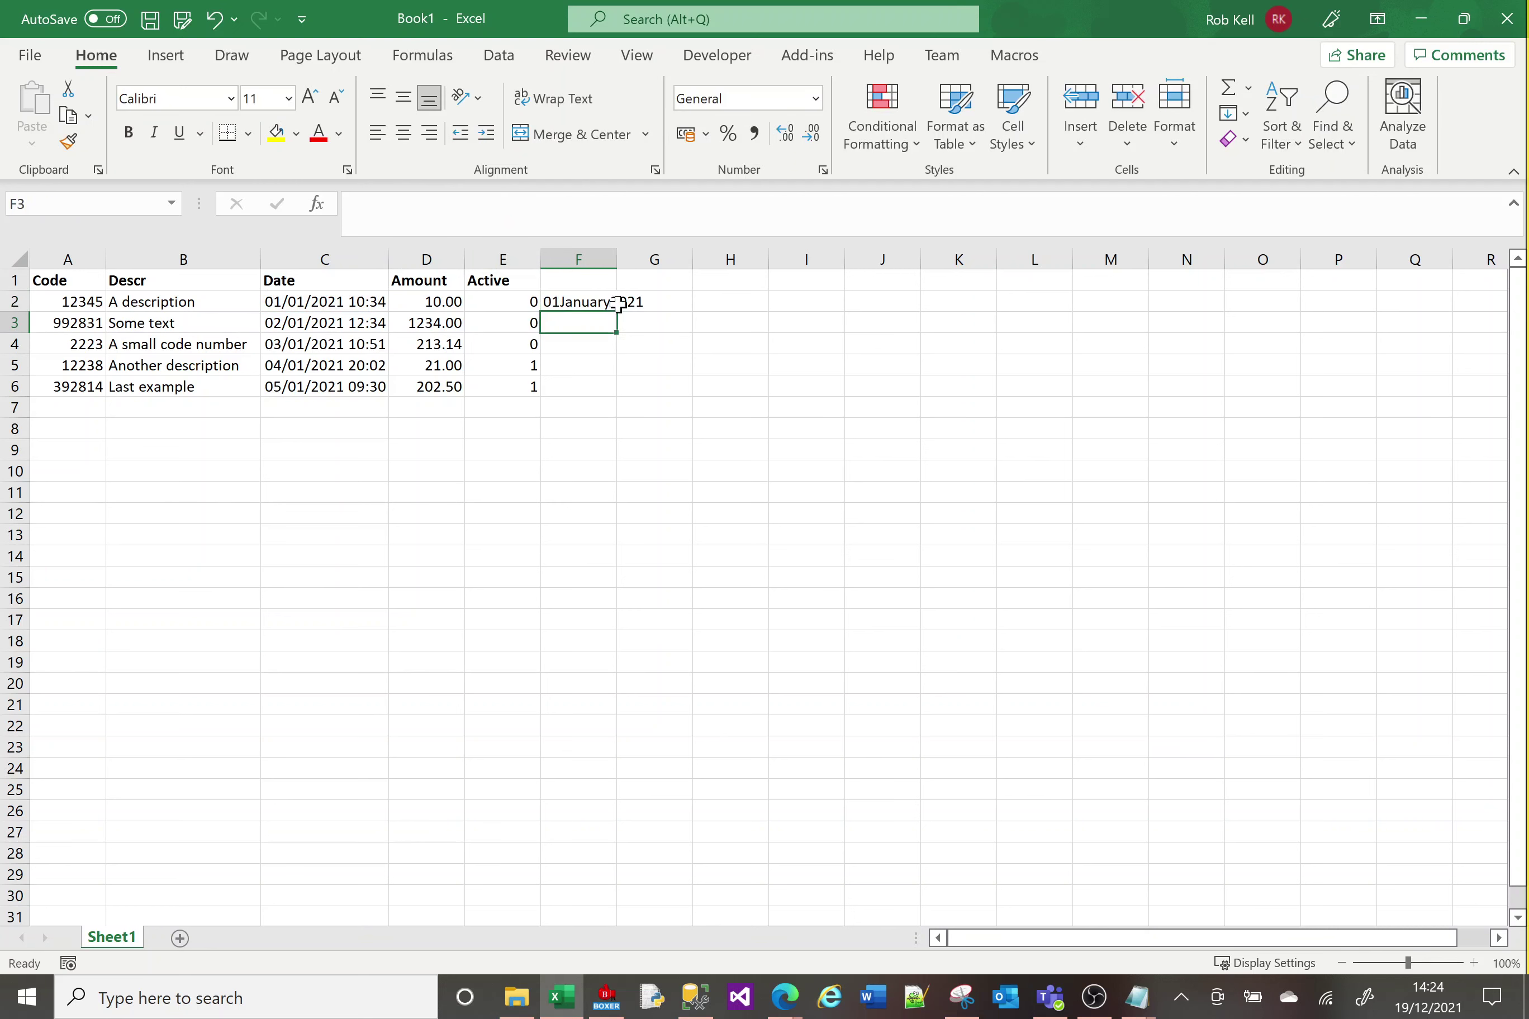
Change F2's format to DD-MMM-YYYY, then to "DD MMM YYYY" giving 01 Jan 2021.
{"action": "left_click", "coordinate": [590, 302]}
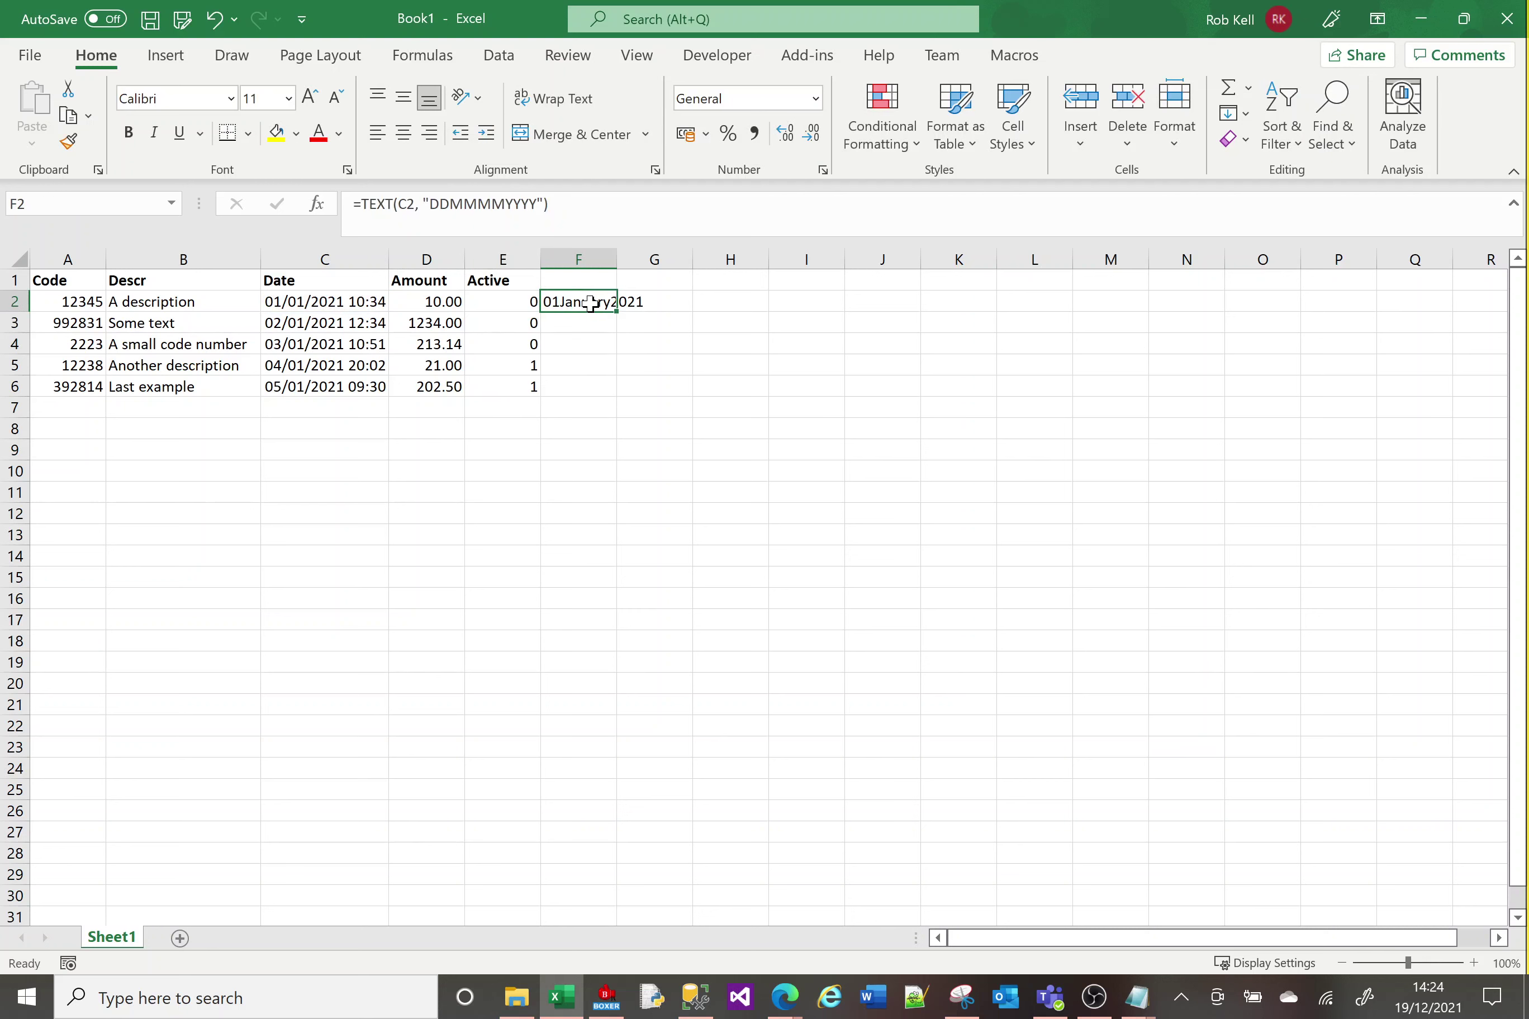
{"action": "left_click", "coordinate": [504, 204]}
{"action": "key", "text": "BackSpace"}
{"action": "key", "text": "Left"}
{"action": "key", "text": "Left"}
{"action": "key", "text": "Left"}
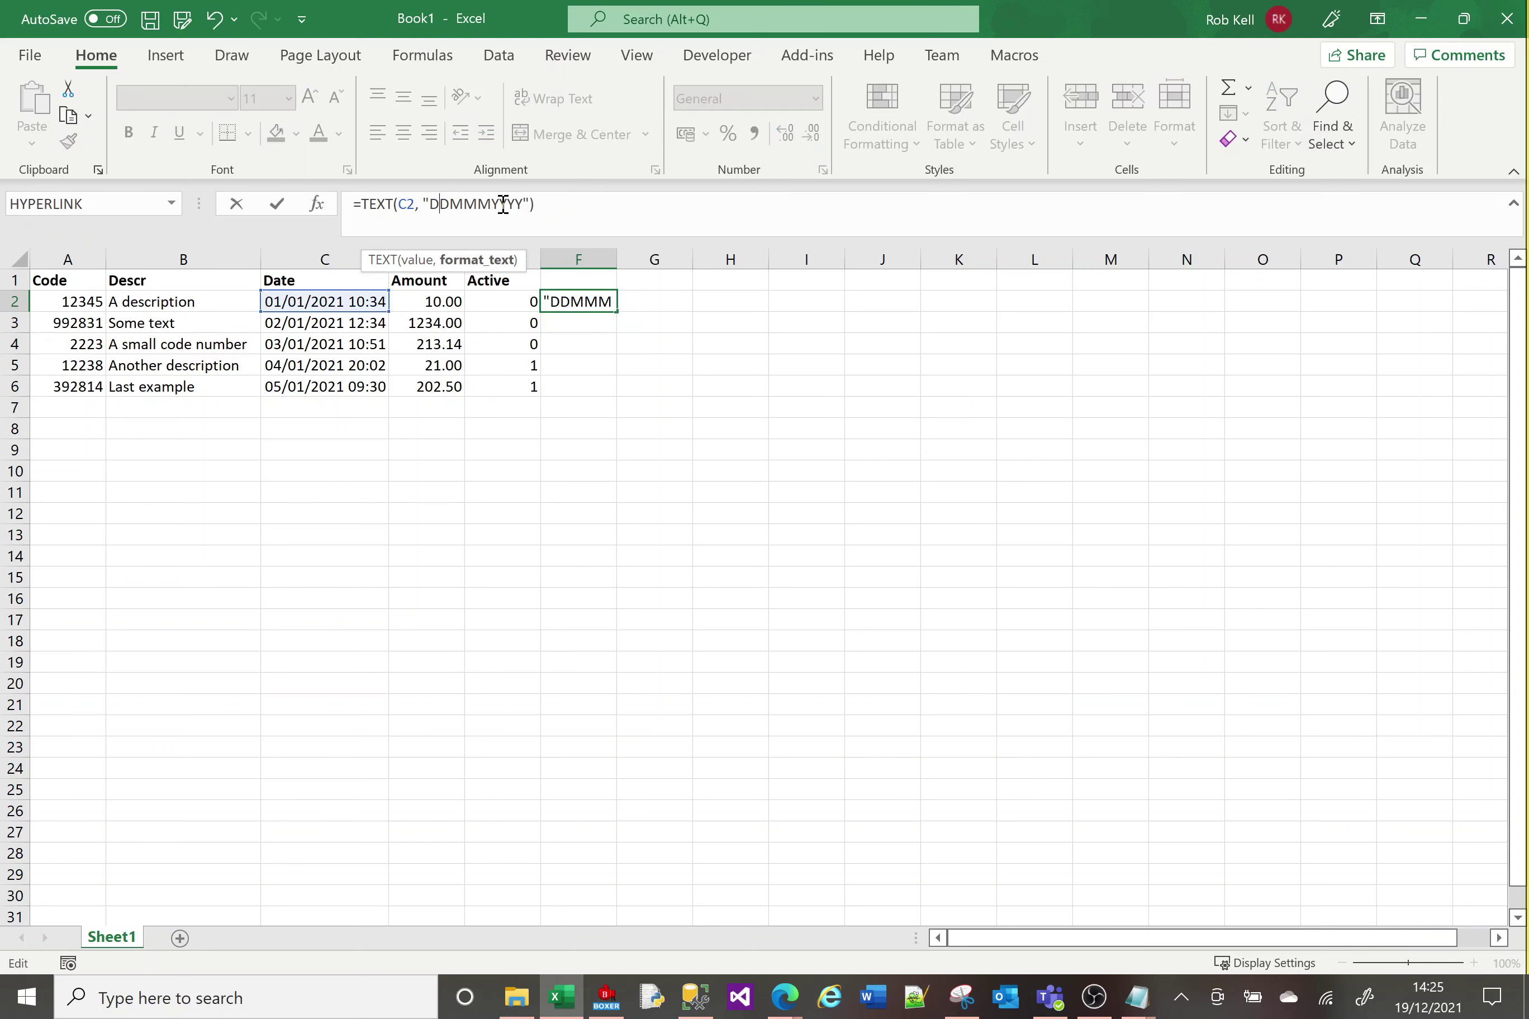
{"action": "type", "text": "-"}
{"action": "key", "text": "Right"}
{"action": "key", "text": "Right"}
{"action": "key", "text": "Right"}
{"action": "type", "text": "-"}
{"action": "key", "text": "Return"}
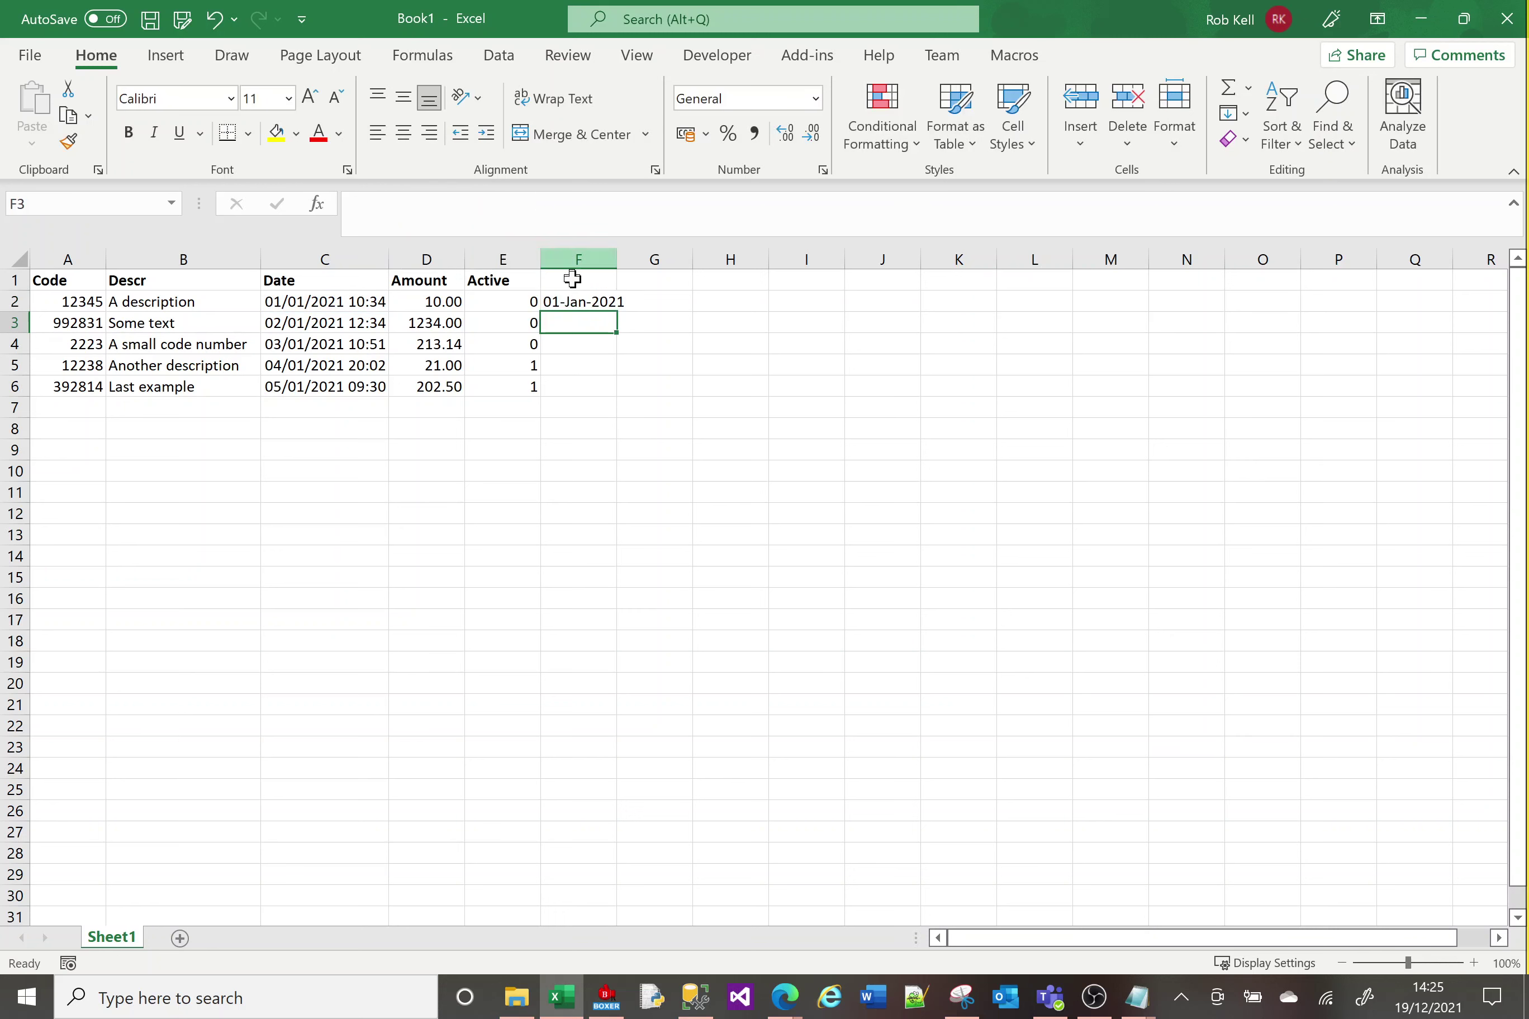
{"action": "left_click", "coordinate": [576, 301]}
{"action": "left_click", "coordinate": [452, 198]}
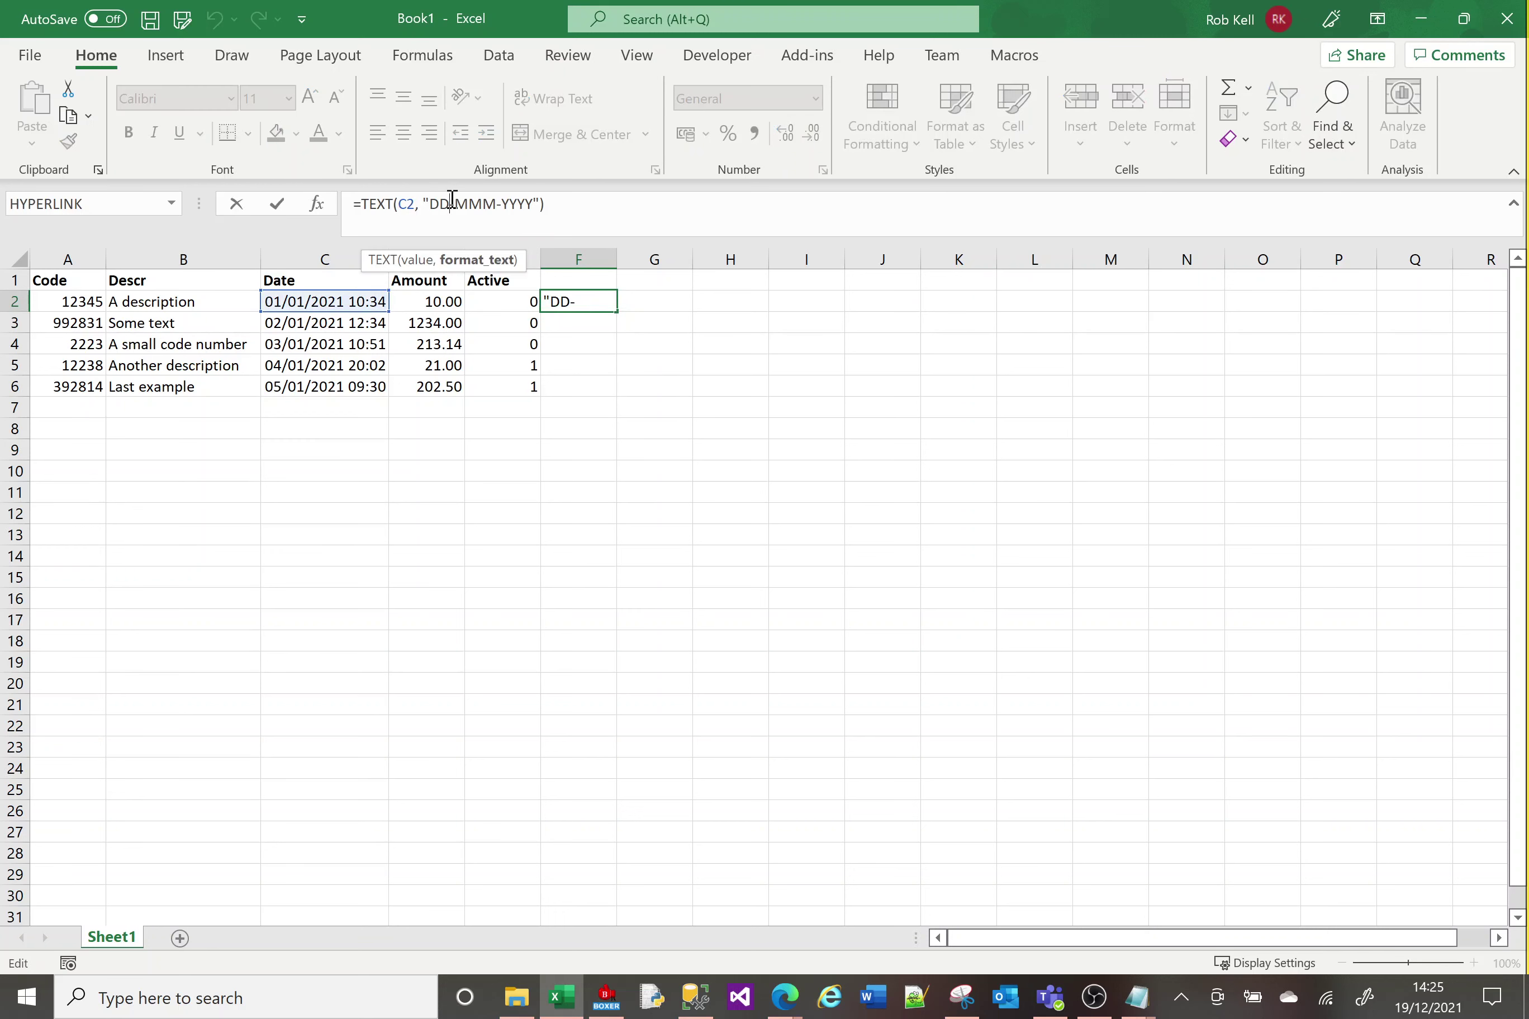
{"action": "key", "text": "Right"}
{"action": "key", "text": "Right"}
{"action": "key", "text": "Right"}
{"action": "key", "text": "Right"}
{"action": "key", "text": "Right"}
{"action": "key", "text": "Delete"}
{"action": "key", "text": "Return"}
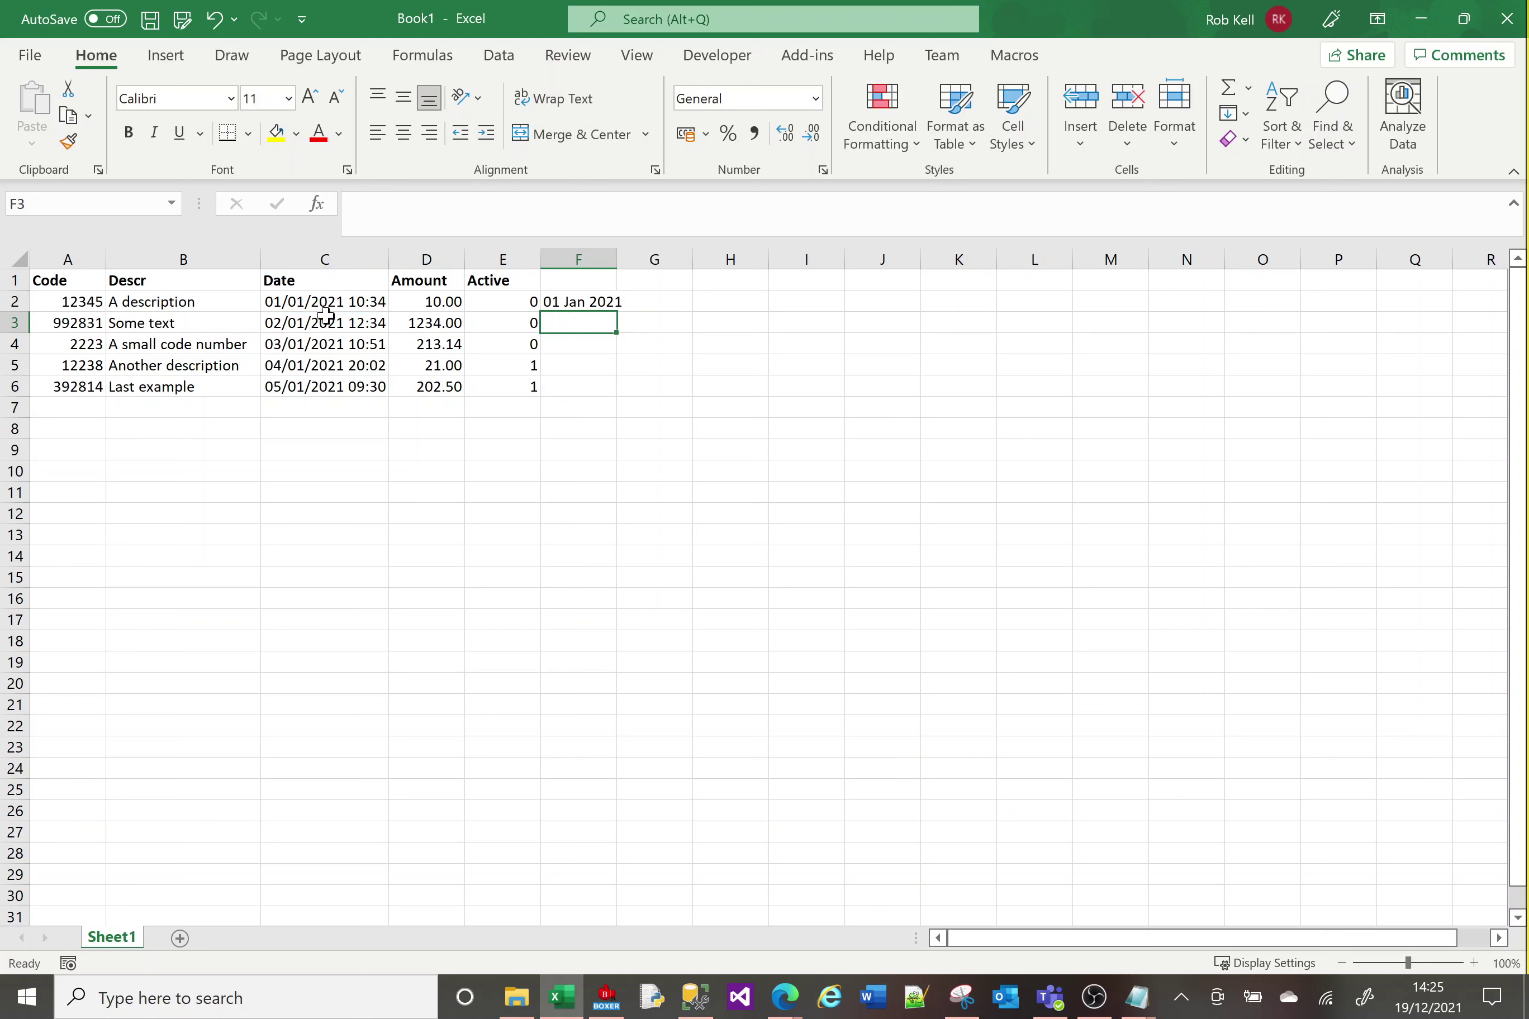
Append the time to F2's format as HH:SS, then change it to HH-SS.
{"action": "left_click", "coordinate": [572, 304]}
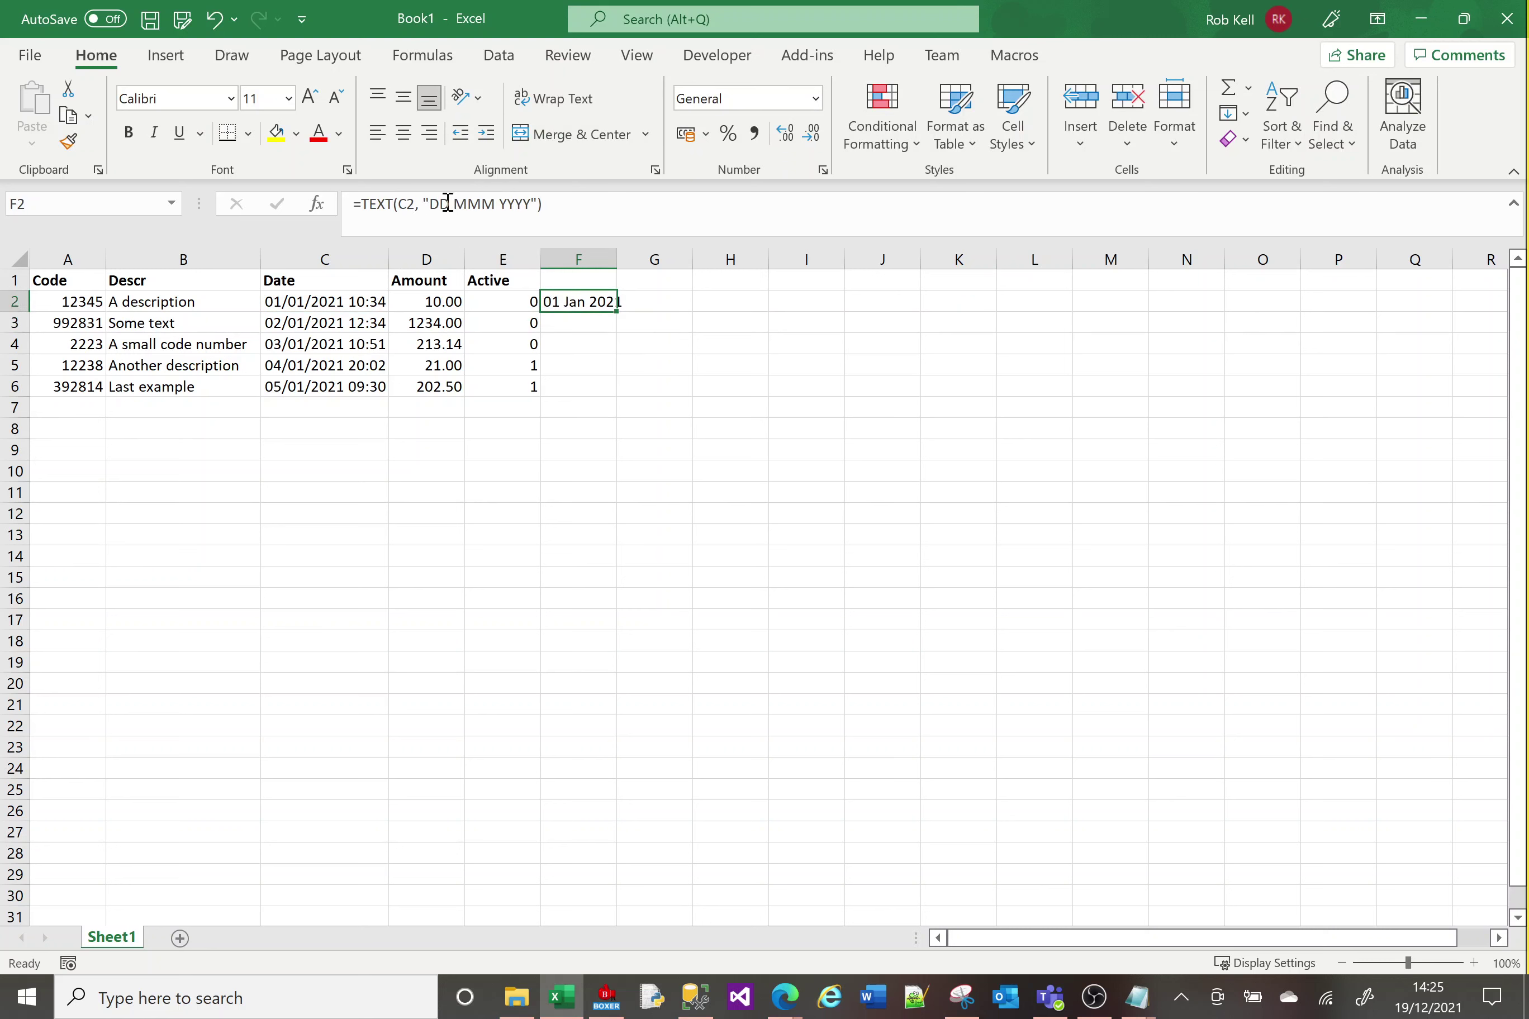
{"action": "left_click", "coordinate": [538, 204]}
{"action": "type", "text": "HH:SS"}
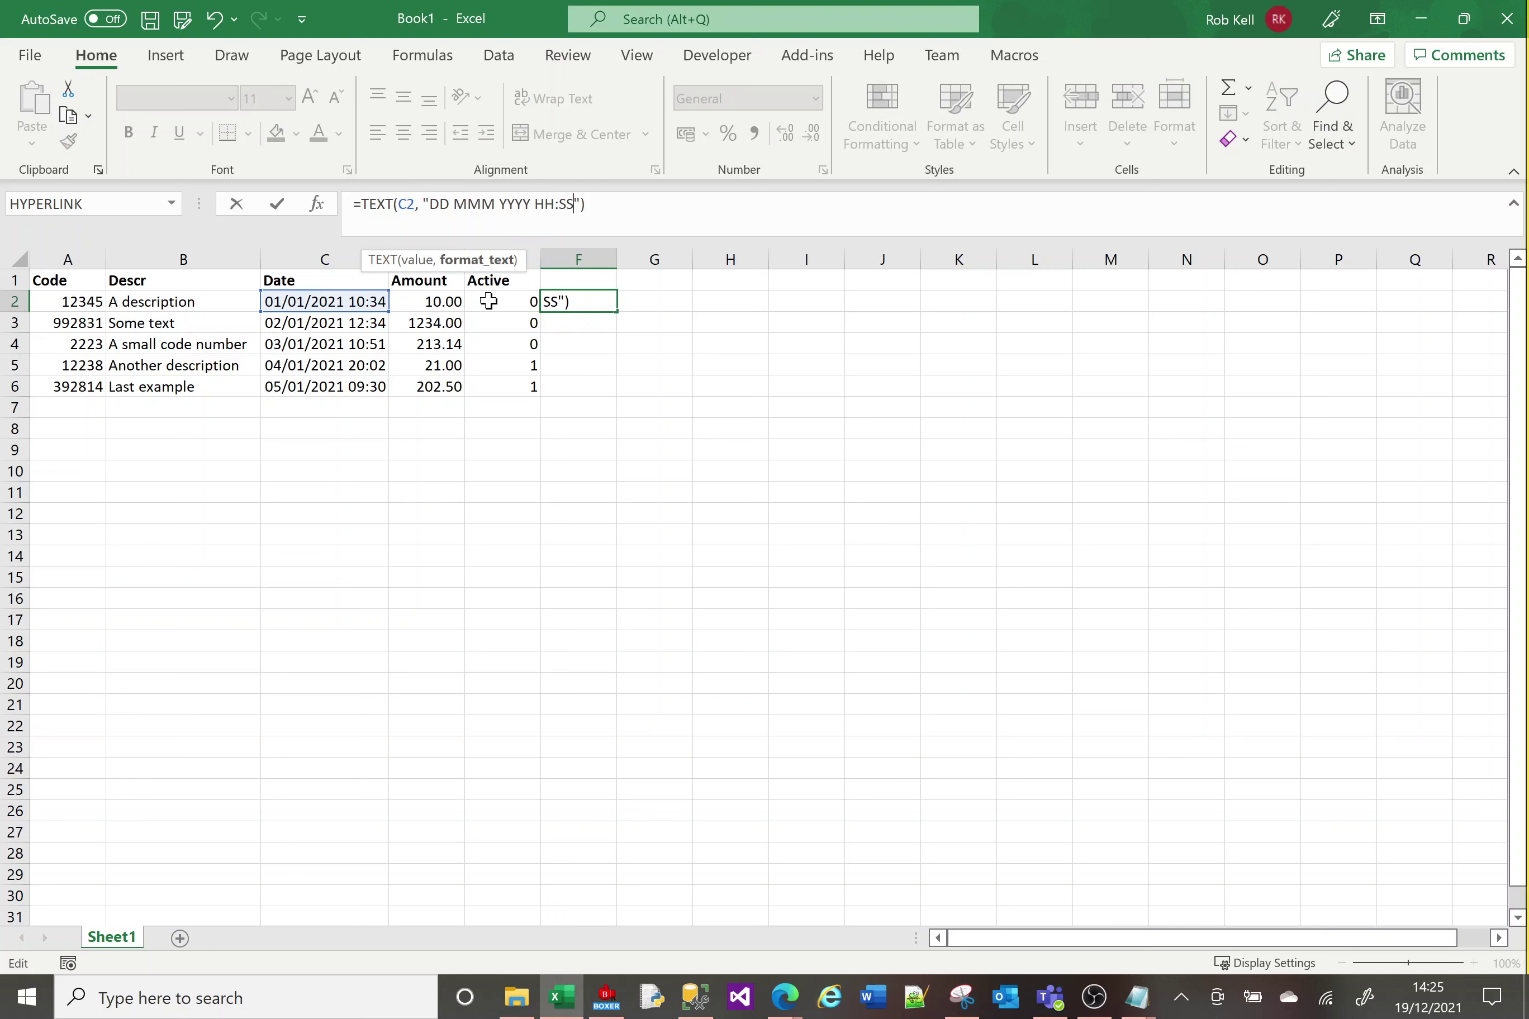
{"action": "key", "text": "Return"}
{"action": "left_click", "coordinate": [587, 300]}
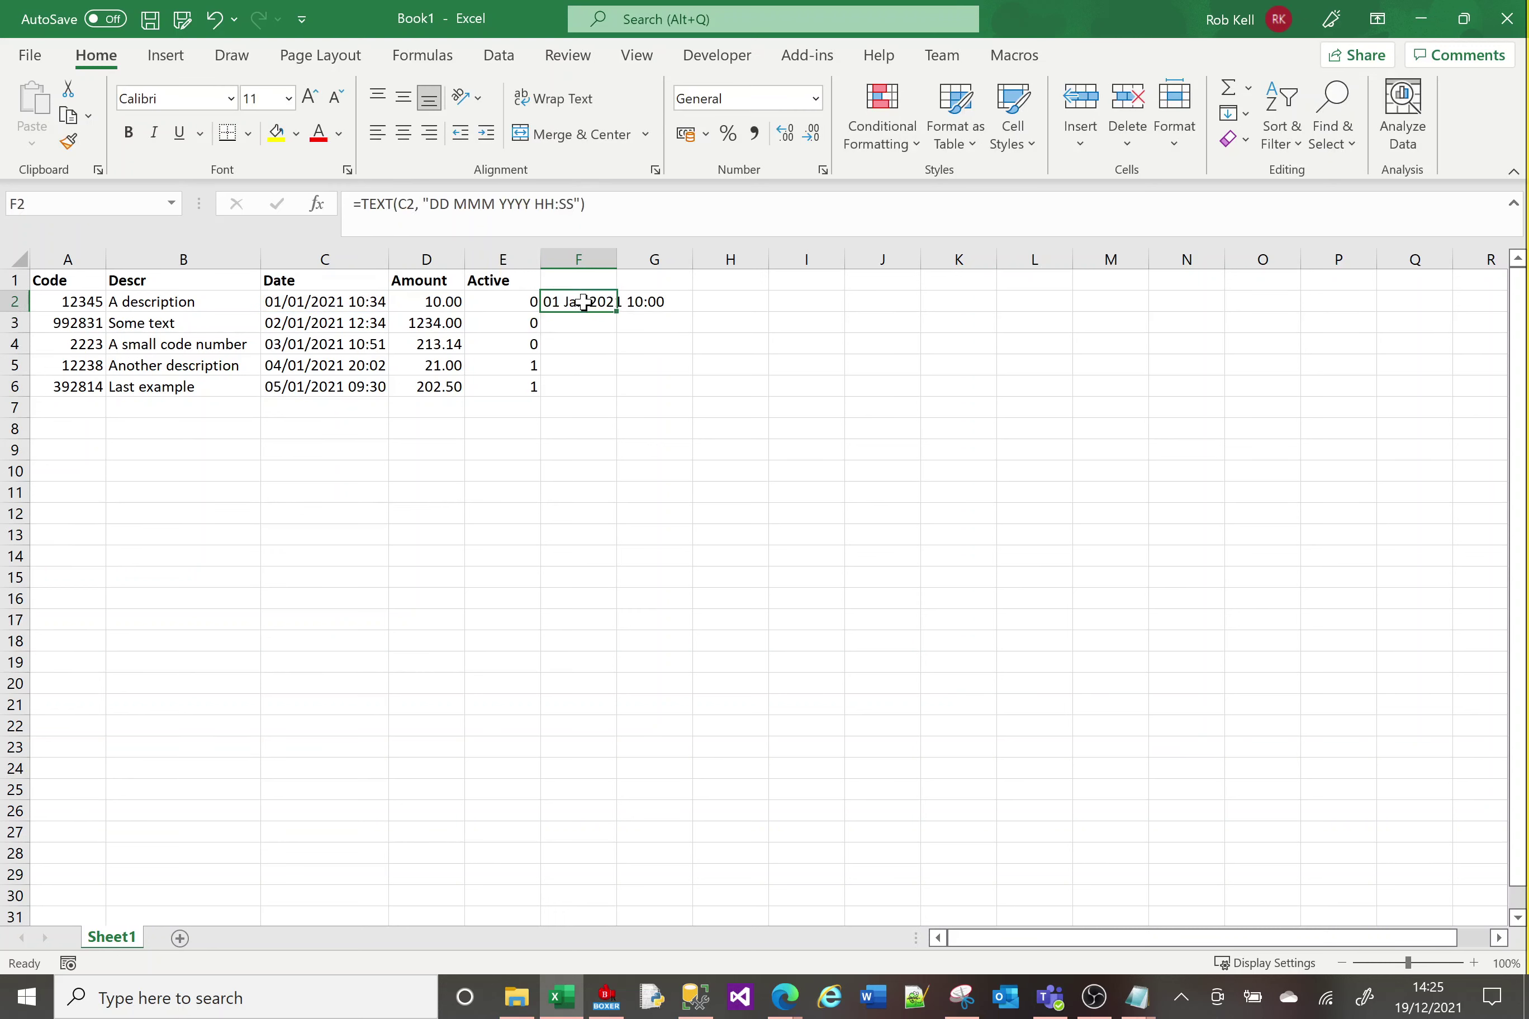
{"action": "left_click", "coordinate": [560, 204]}
{"action": "key", "text": "BackSpace"}
{"action": "type", "text": "-"}
{"action": "key", "text": "Return"}
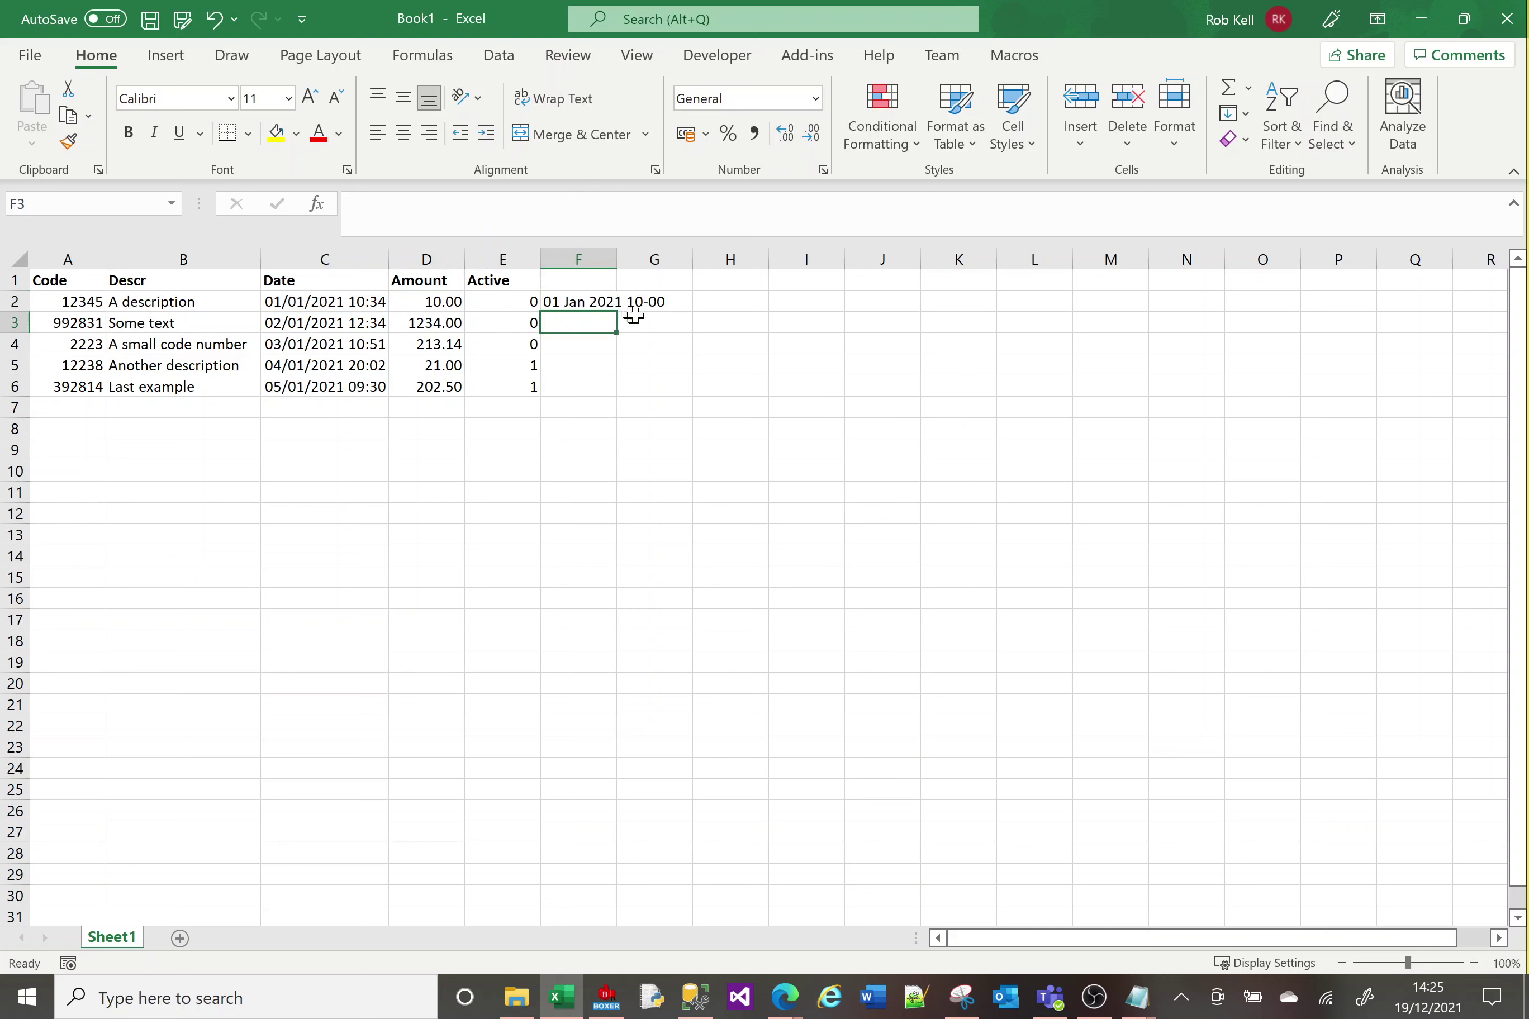
{"action": "left_click", "coordinate": [567, 301]}
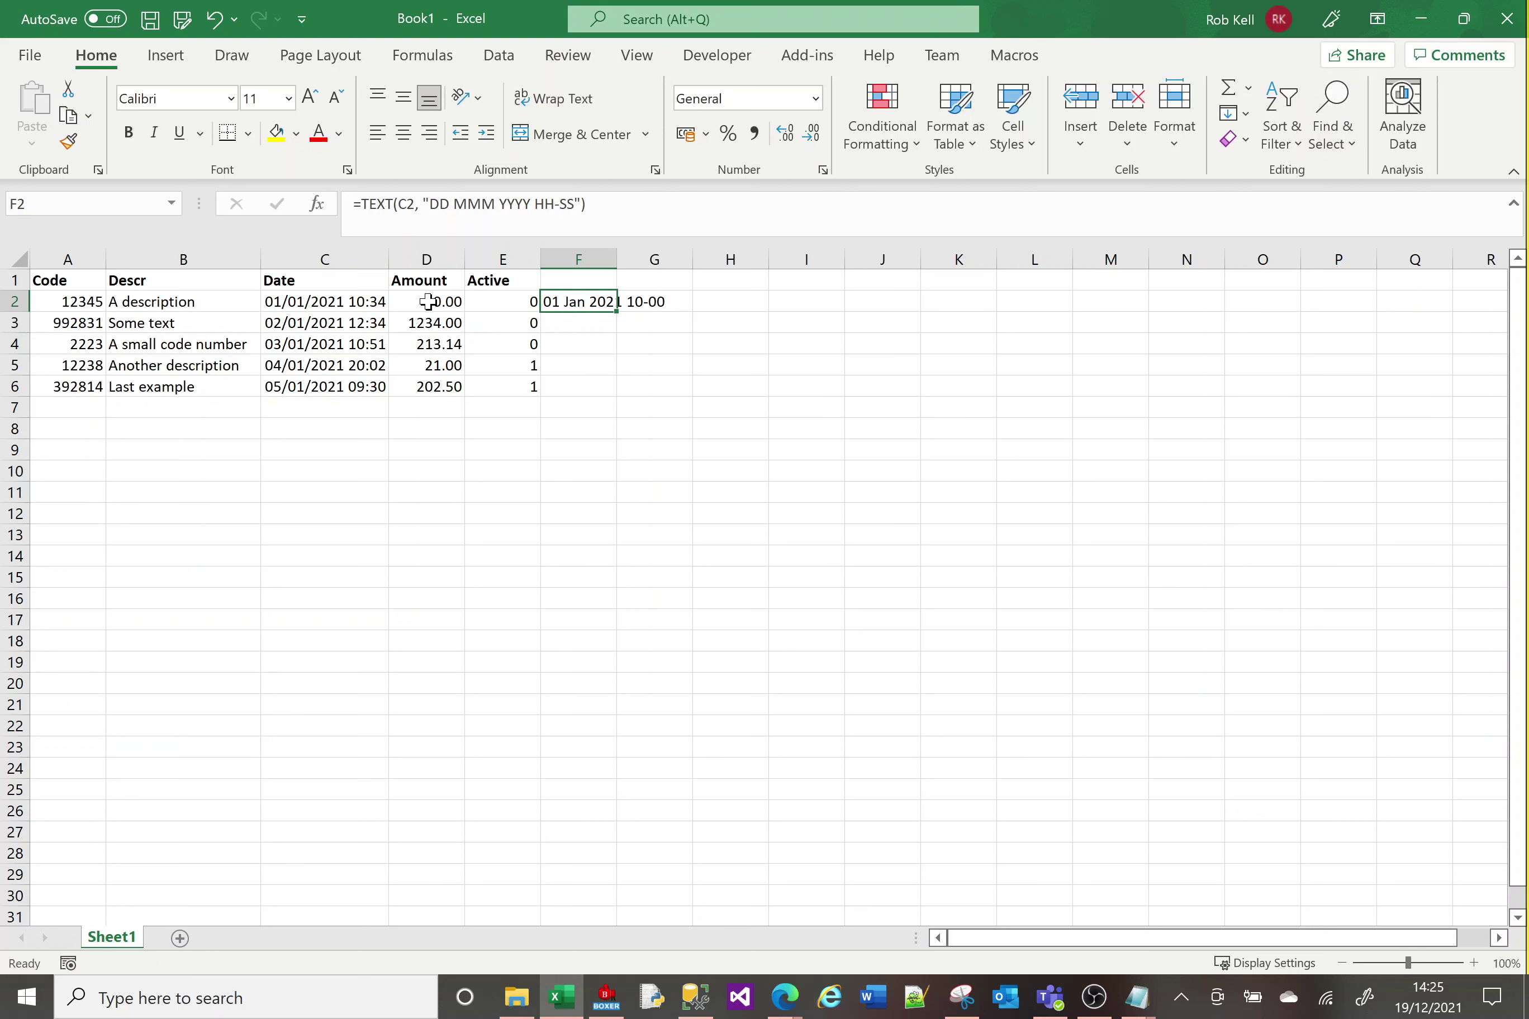
Point F2's TEXT formula at D2 with the amount format "0.00".
{"action": "left_click", "coordinate": [405, 206]}
{"action": "key", "text": "BackSpace"}
{"action": "type", "text": "D"}
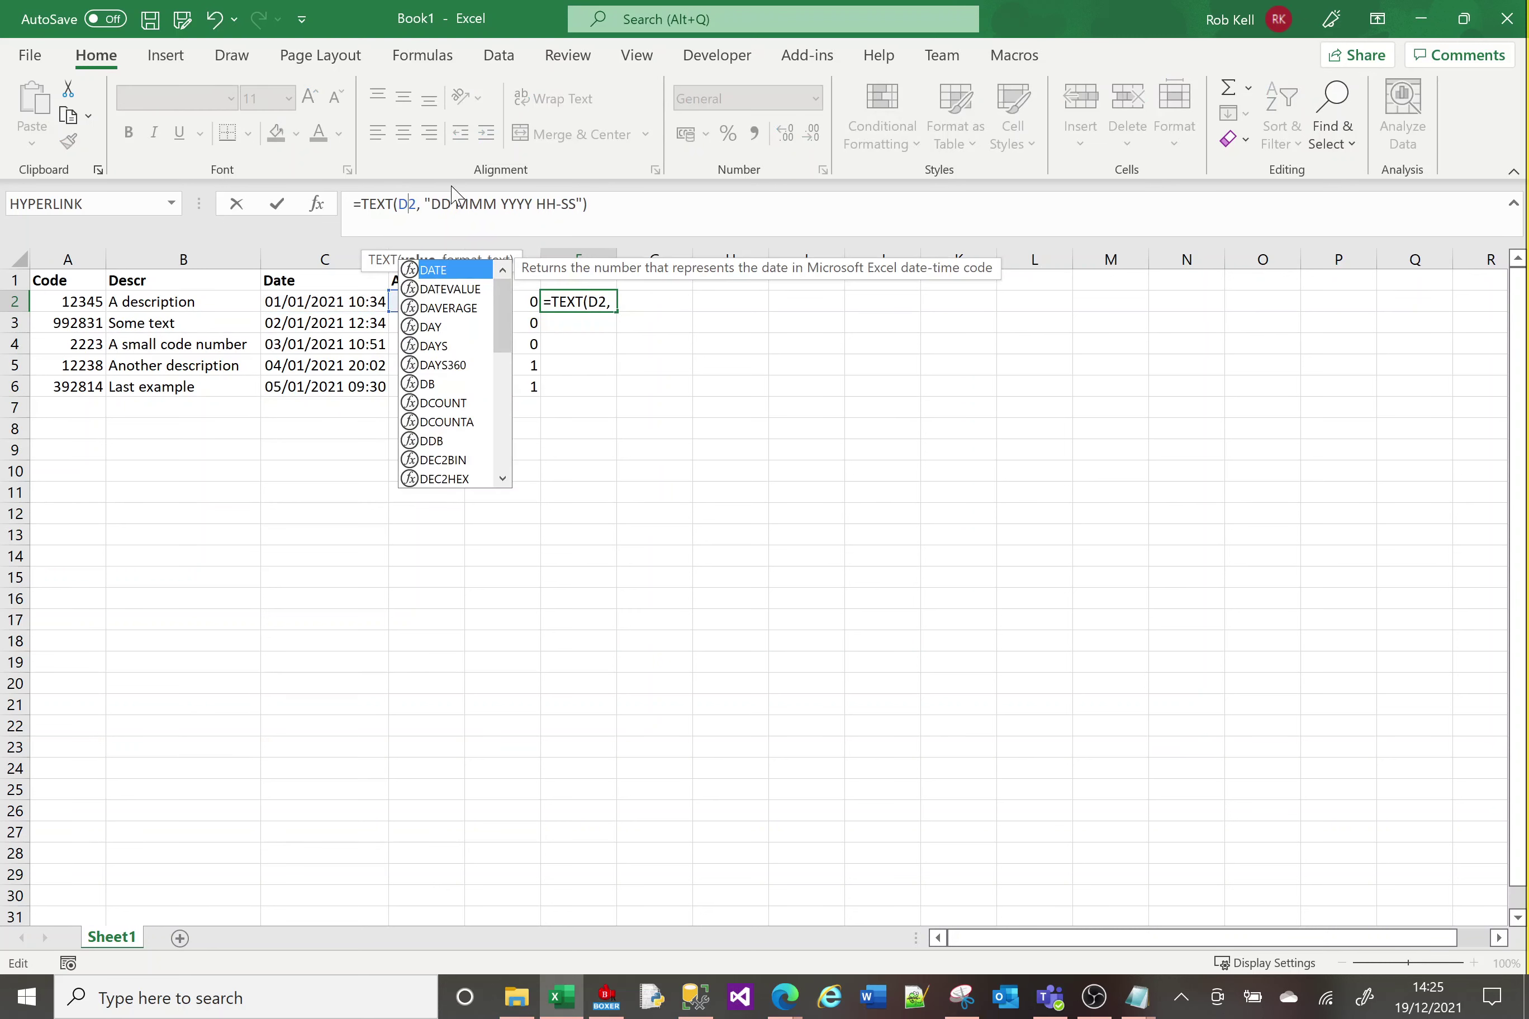
{"action": "left_click_drag", "start_coordinate": [431, 204], "coordinate": [578, 205]}
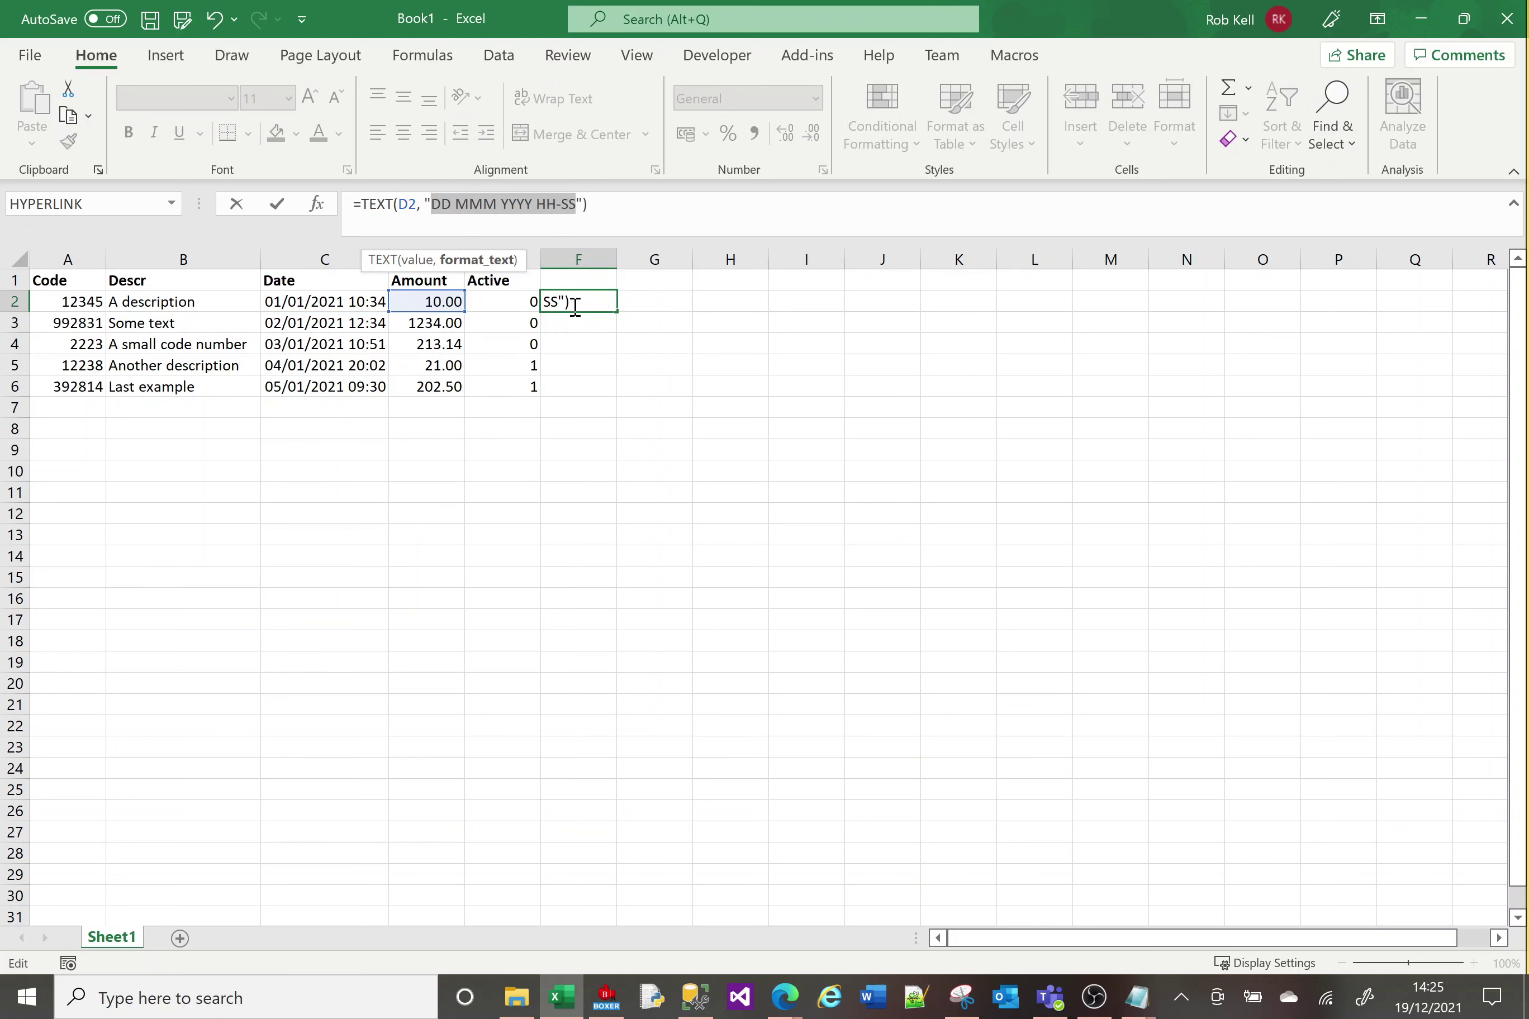
{"action": "key", "text": "BackSpace"}
{"action": "type", "text": "0.00"}
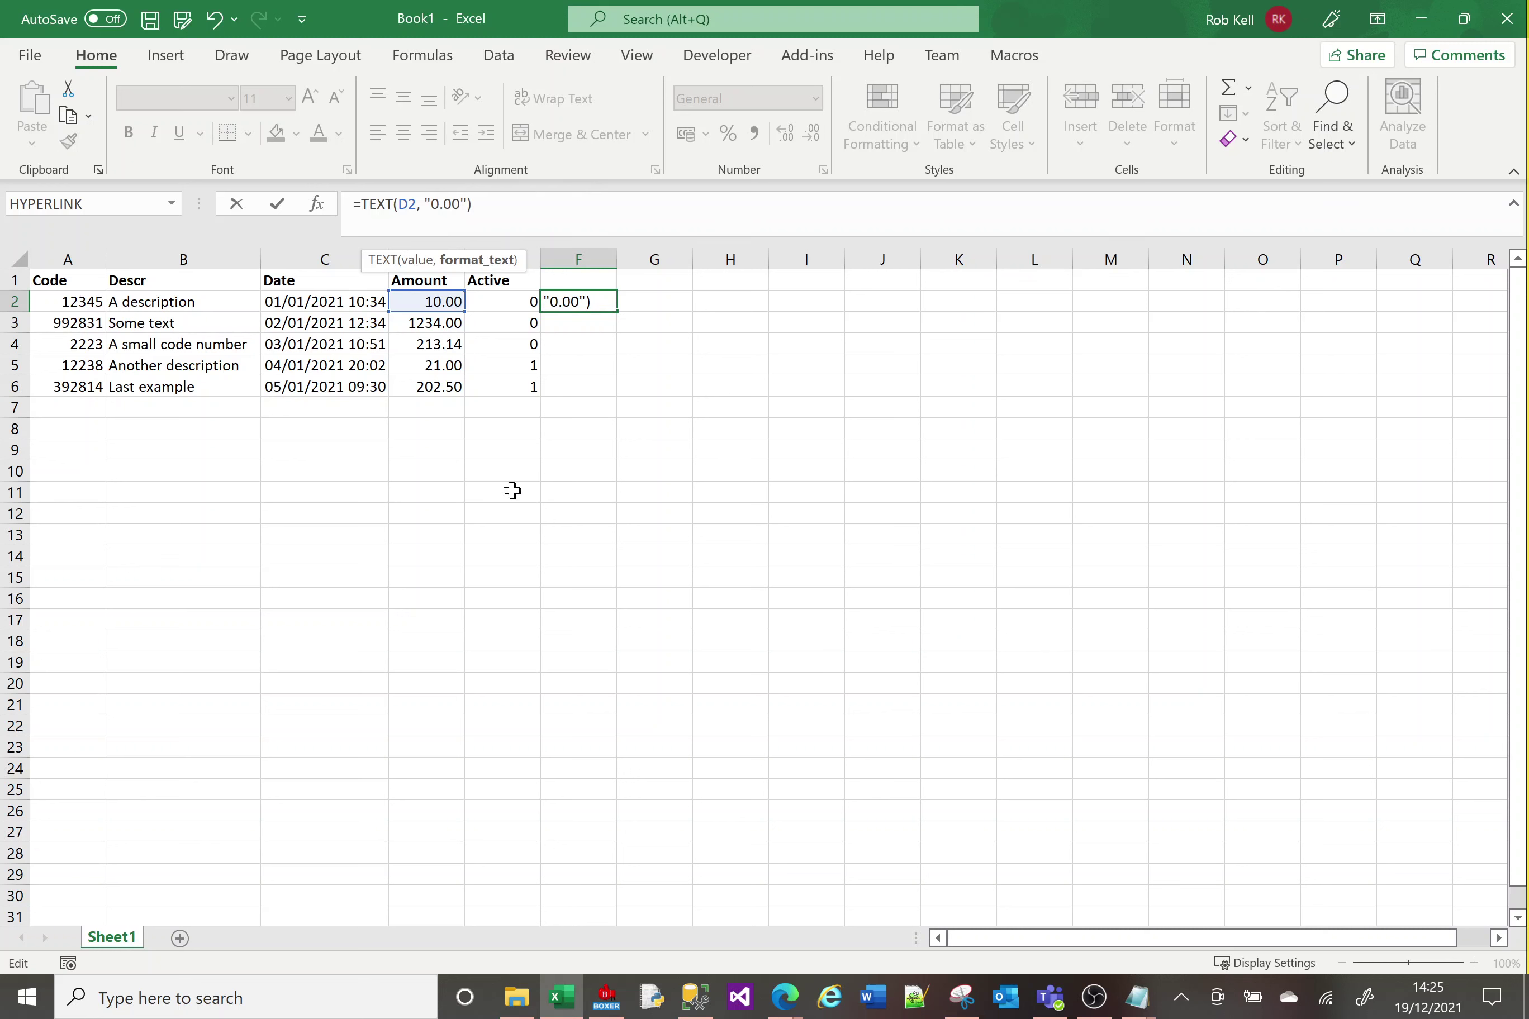
{"action": "key", "text": "Return"}
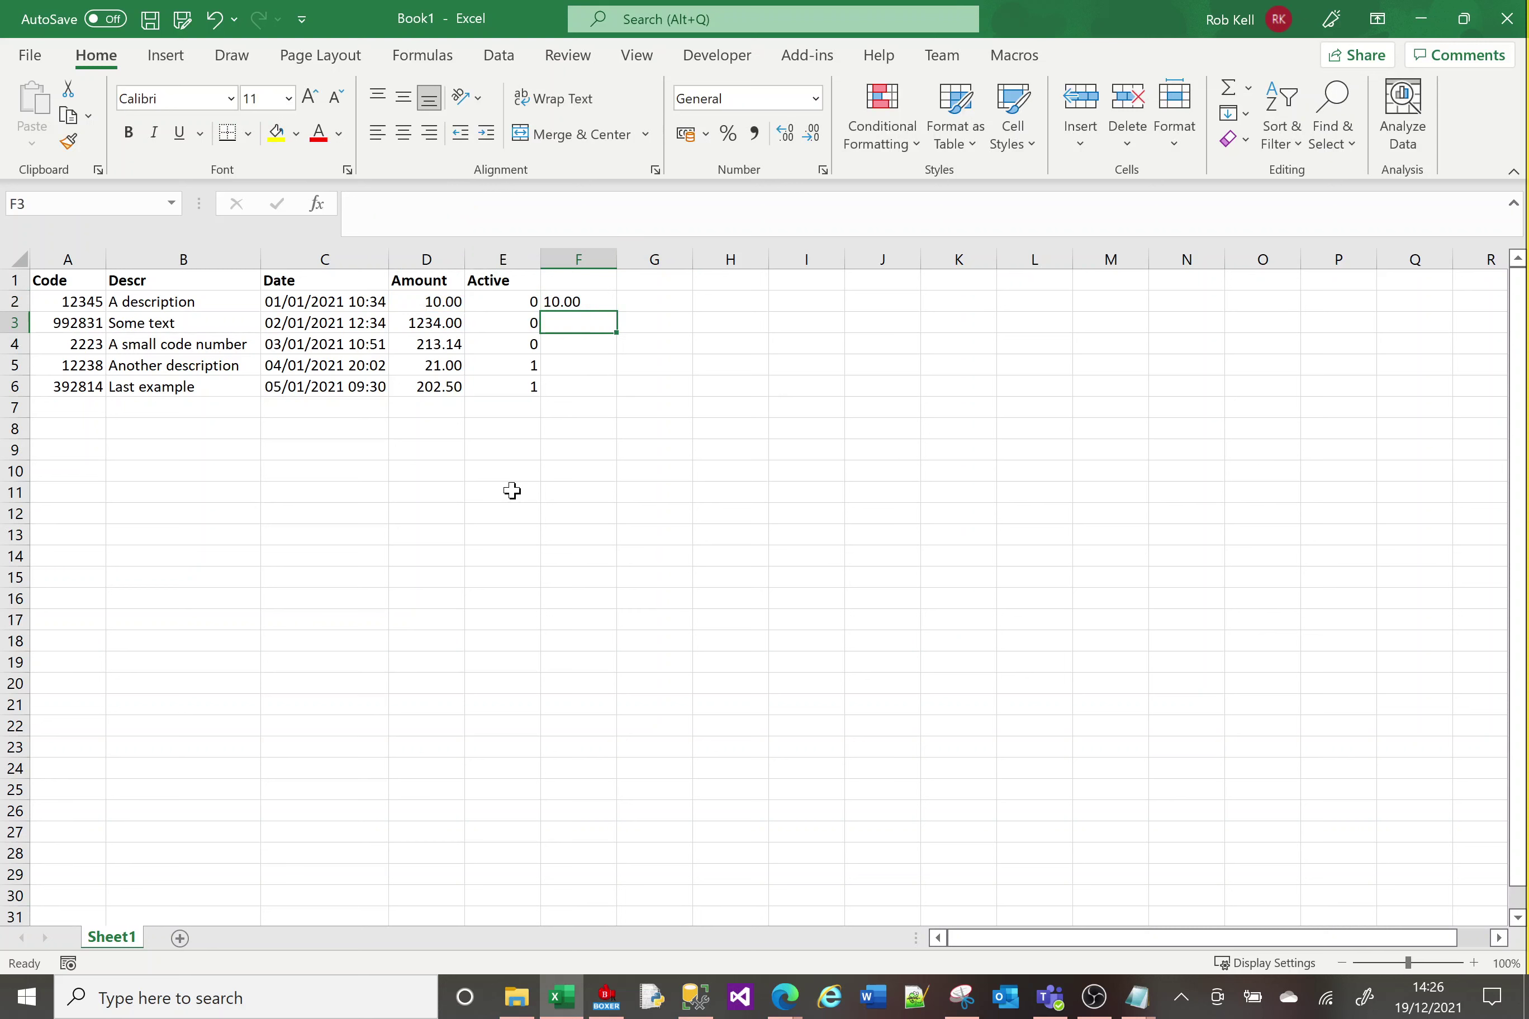
Extend F2's amount format to "0.000" and then "00000.000", showing 00010.000.
{"action": "key", "text": "Up"}
{"action": "left_click", "coordinate": [461, 204]}
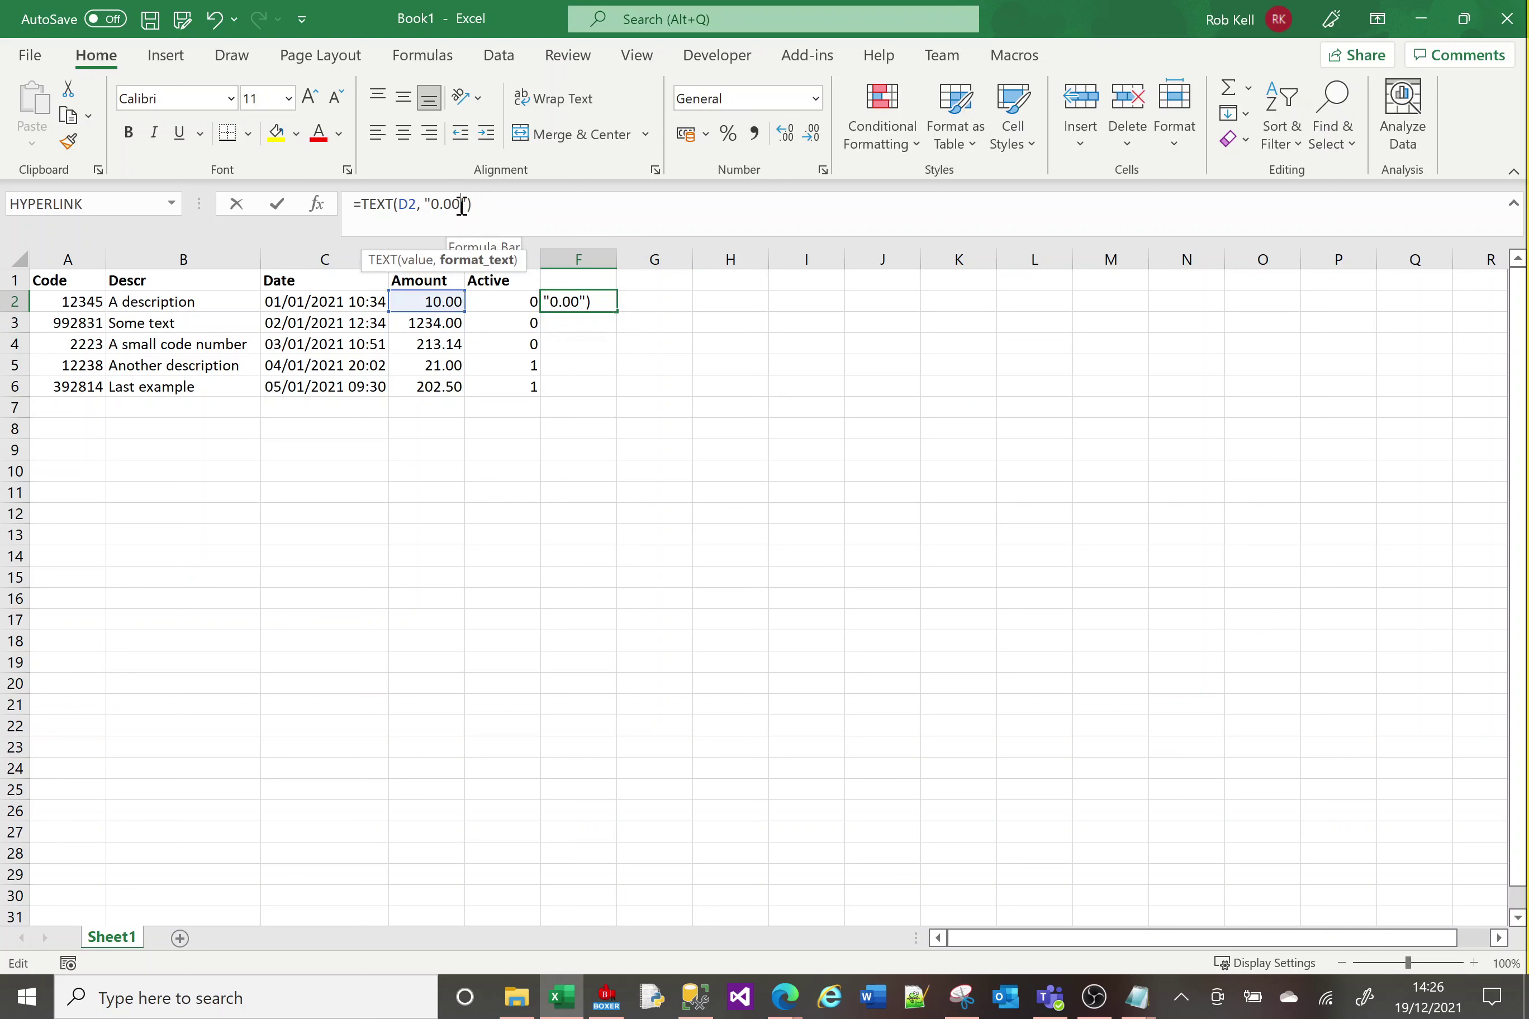
{"action": "type", "text": "0"}
{"action": "key", "text": "Return"}
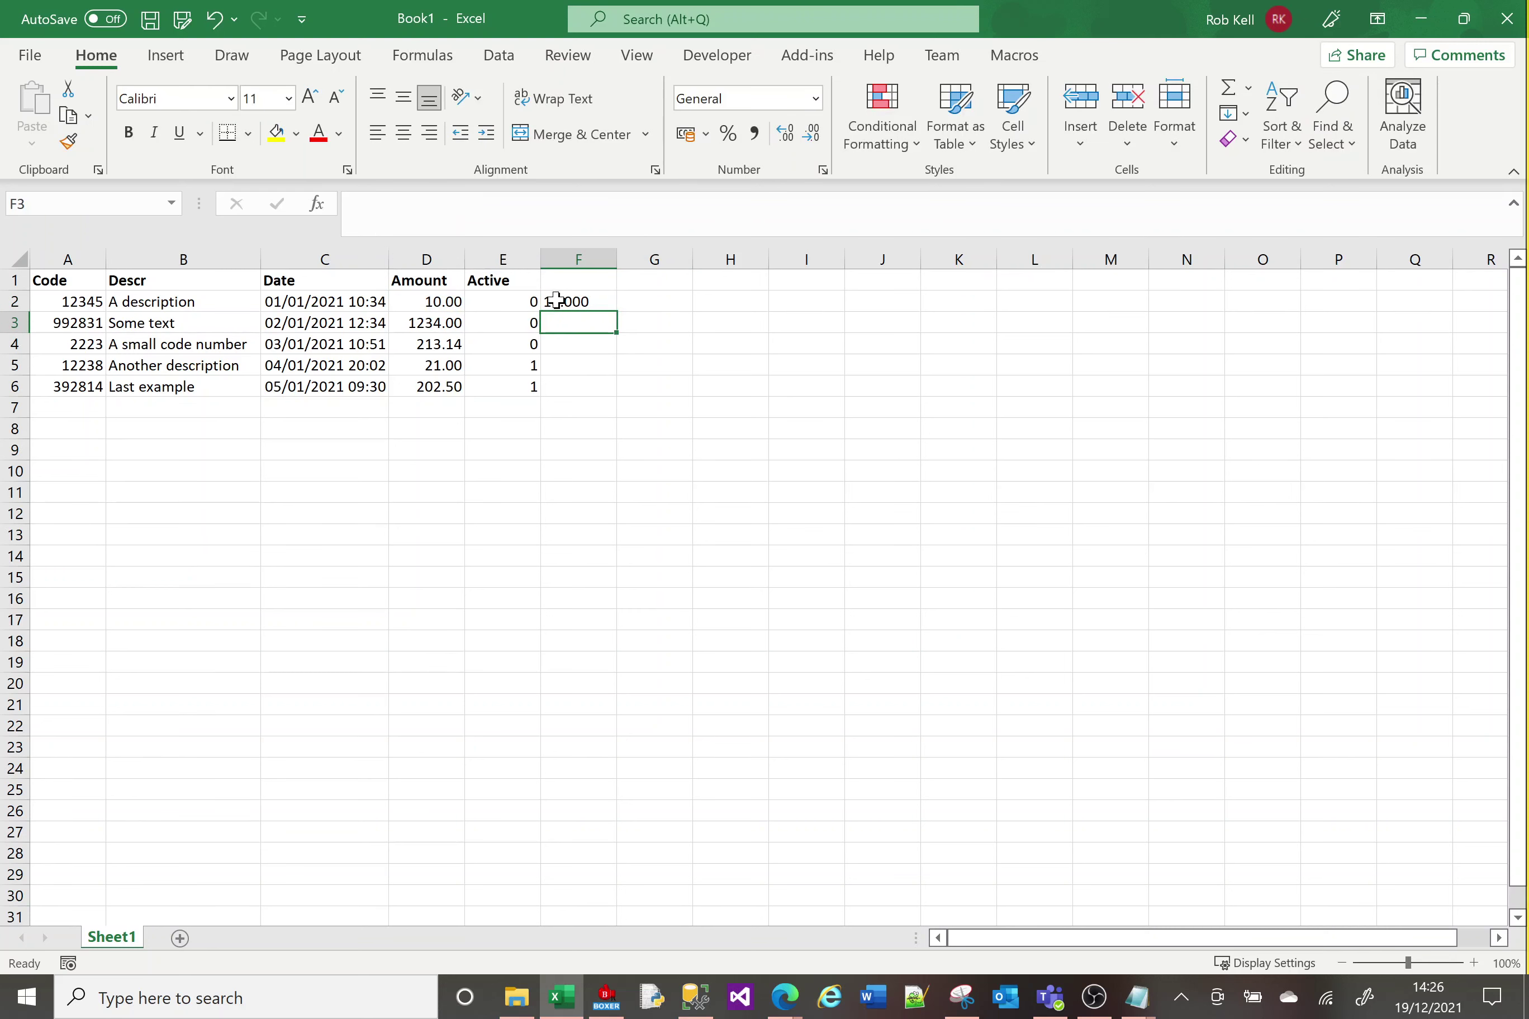
{"action": "left_click", "coordinate": [555, 300]}
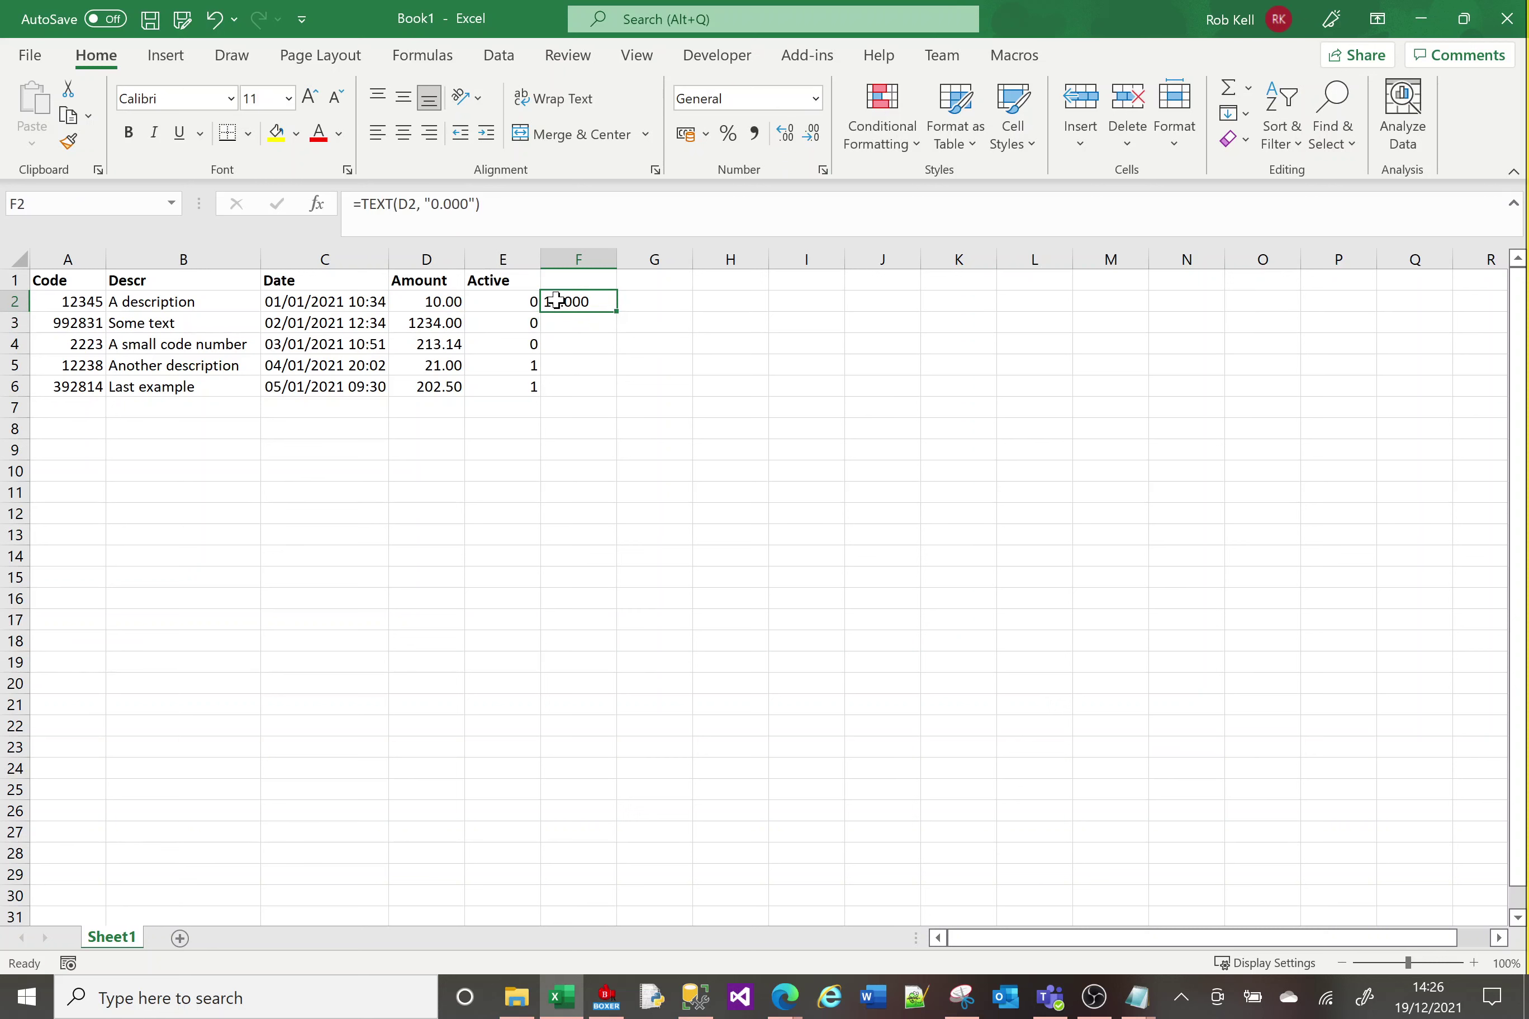
{"action": "left_click", "coordinate": [432, 205]}
{"action": "type", "text": "0000"}
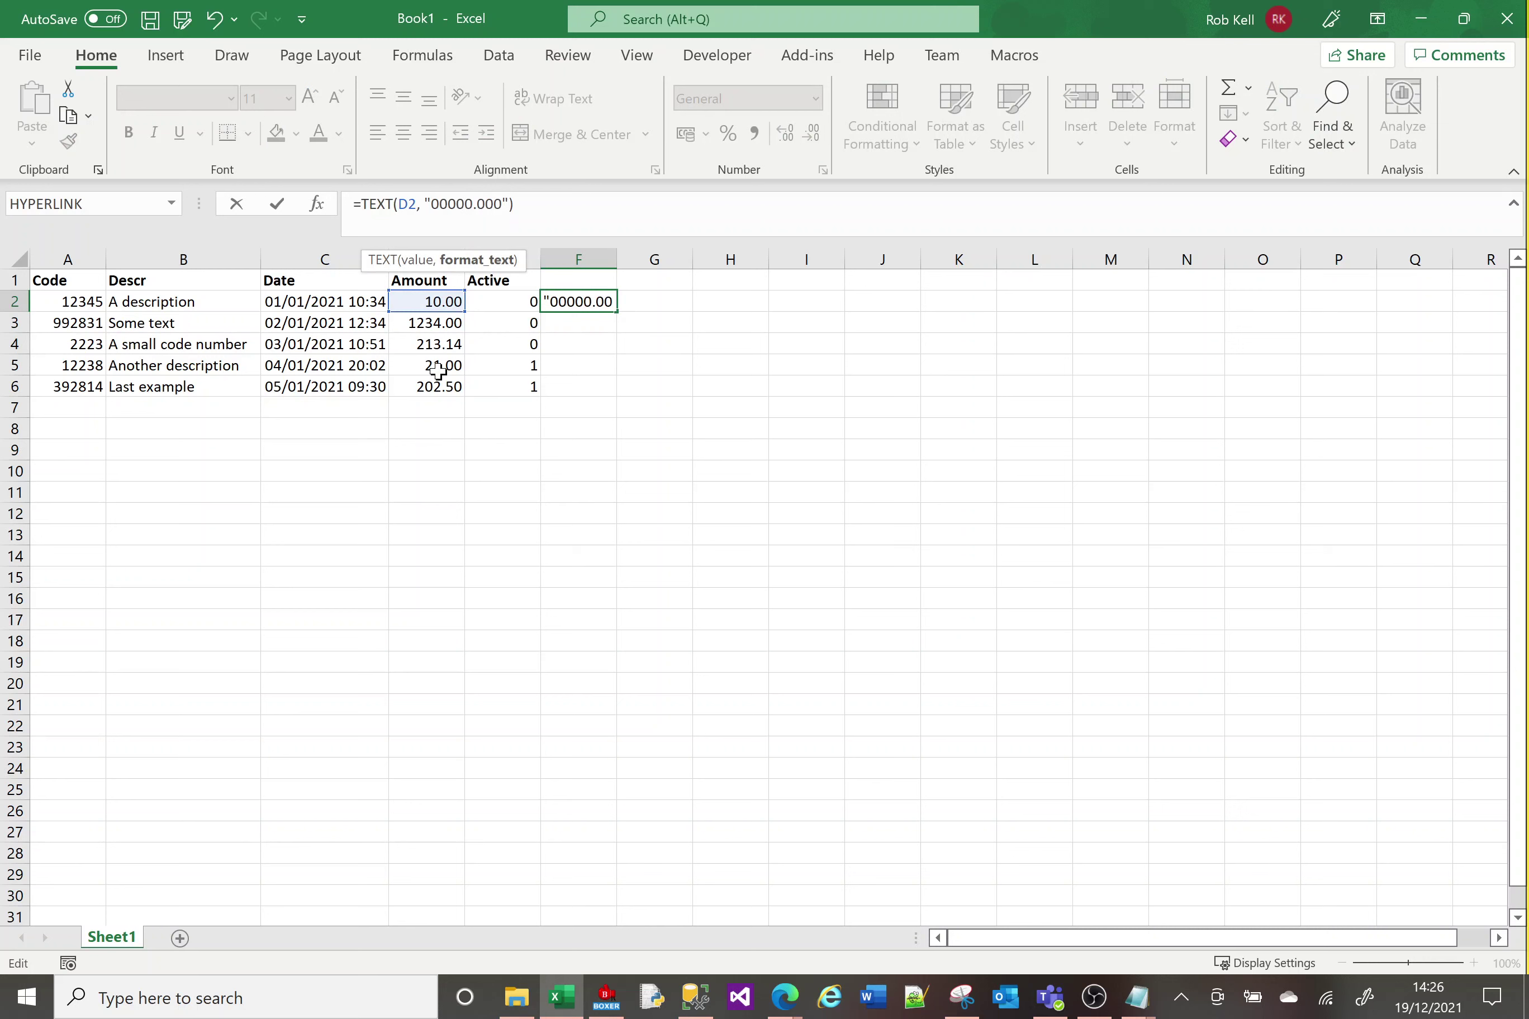
{"action": "key", "text": "Return"}
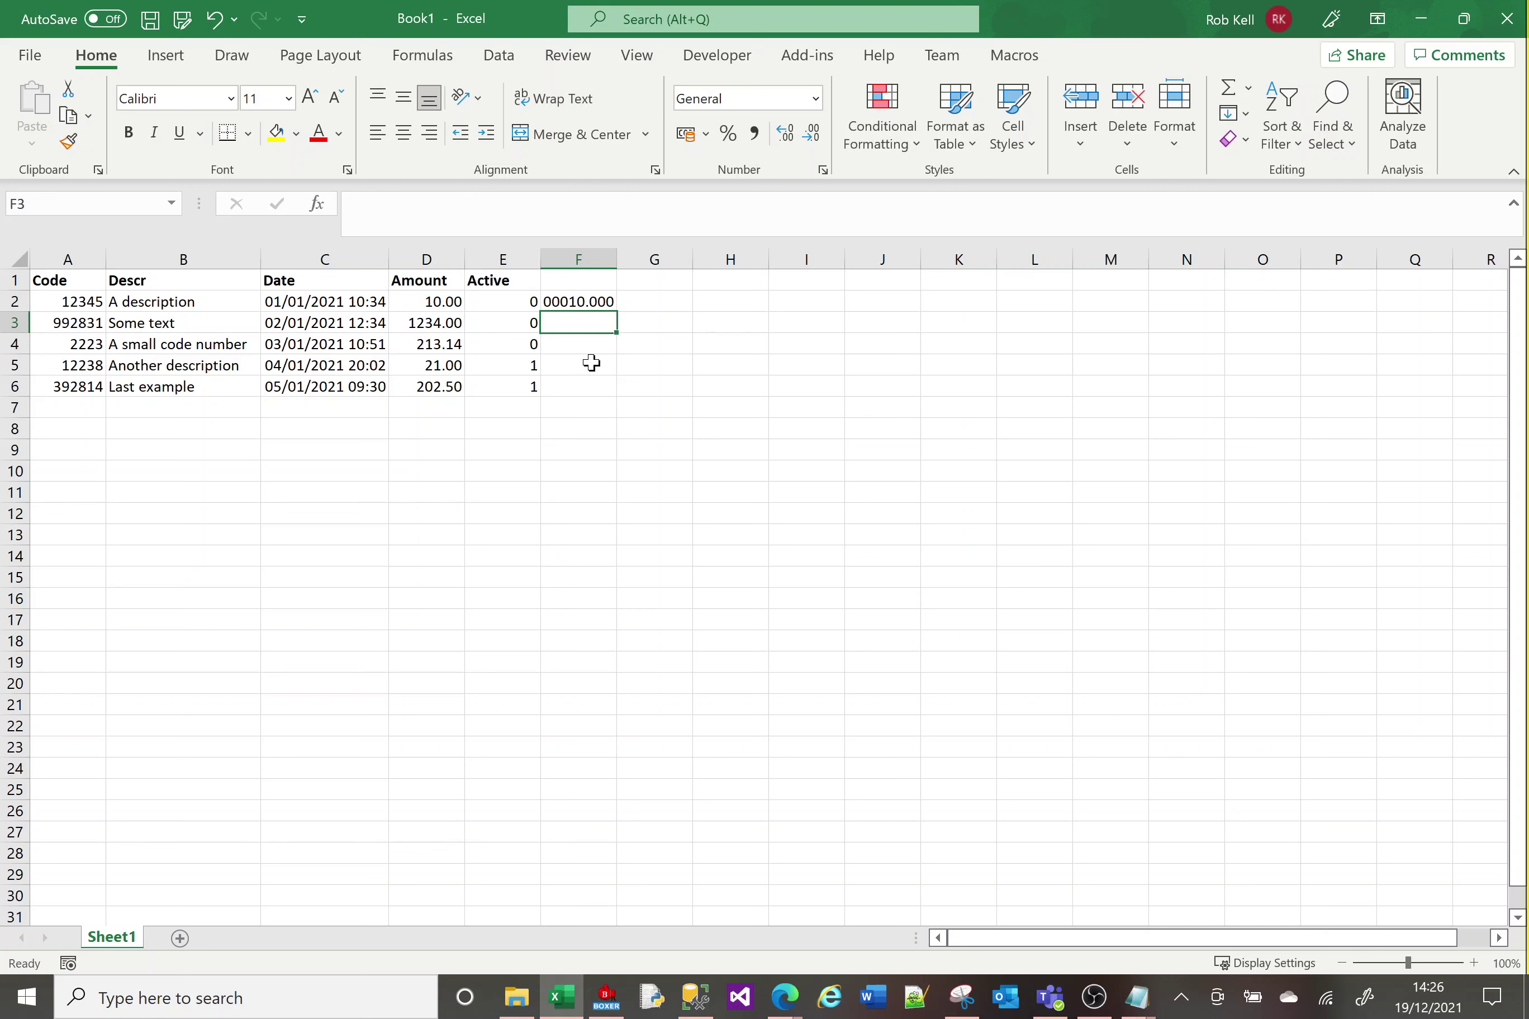
{"action": "left_click", "coordinate": [577, 299]}
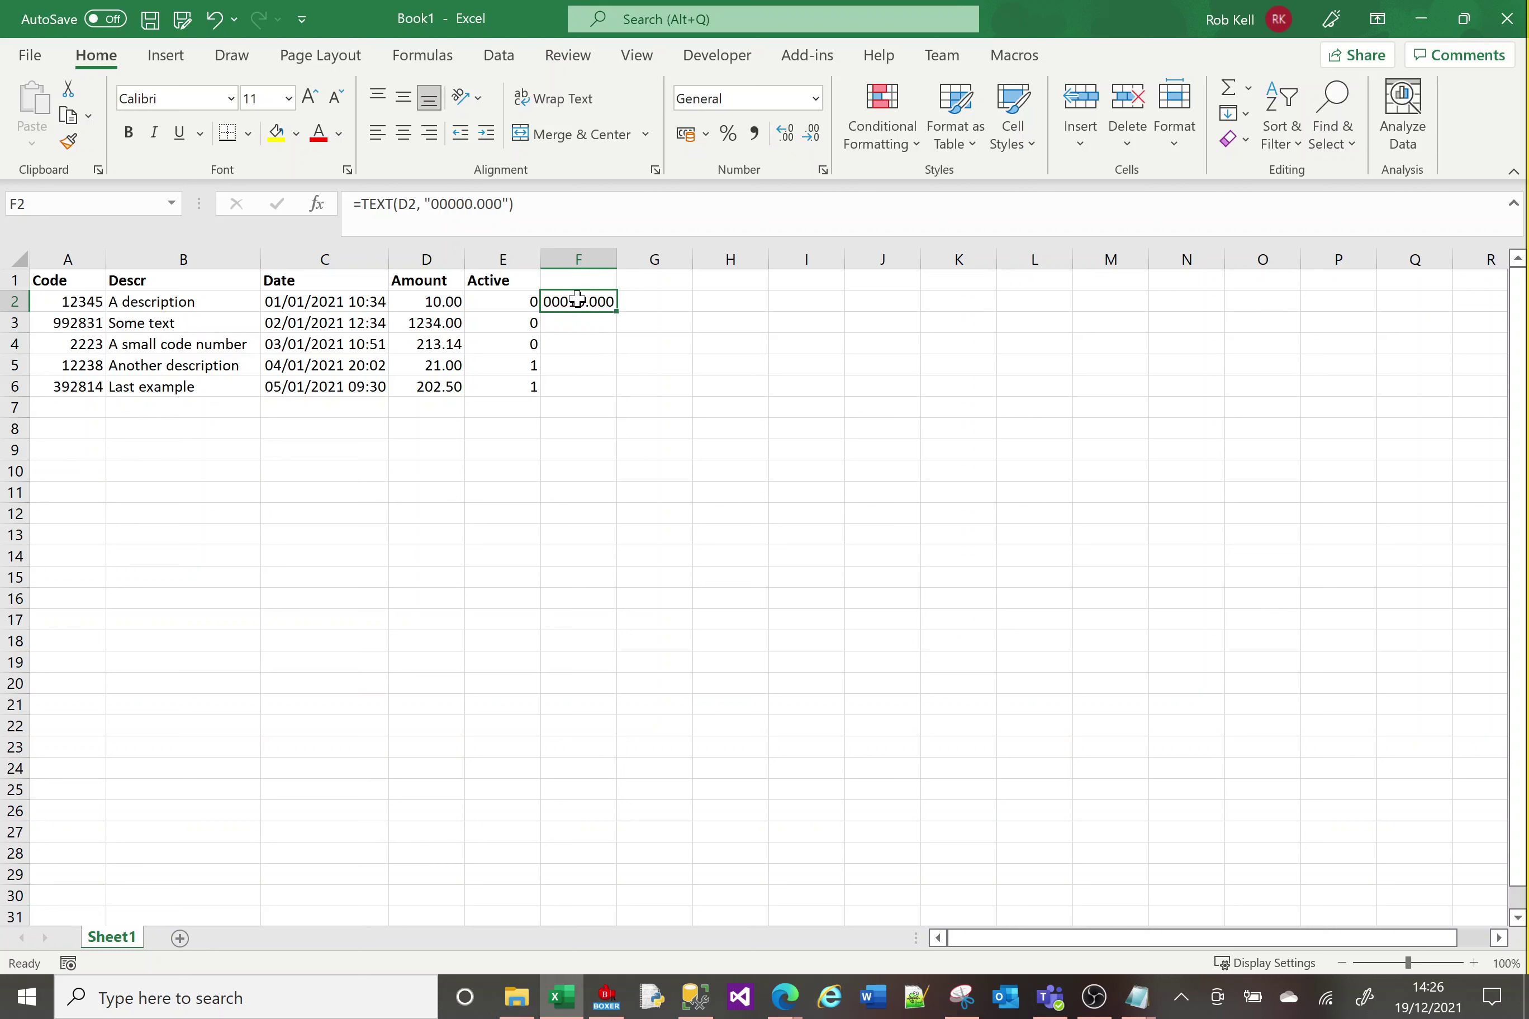
{"action": "key", "text": "Delete"}
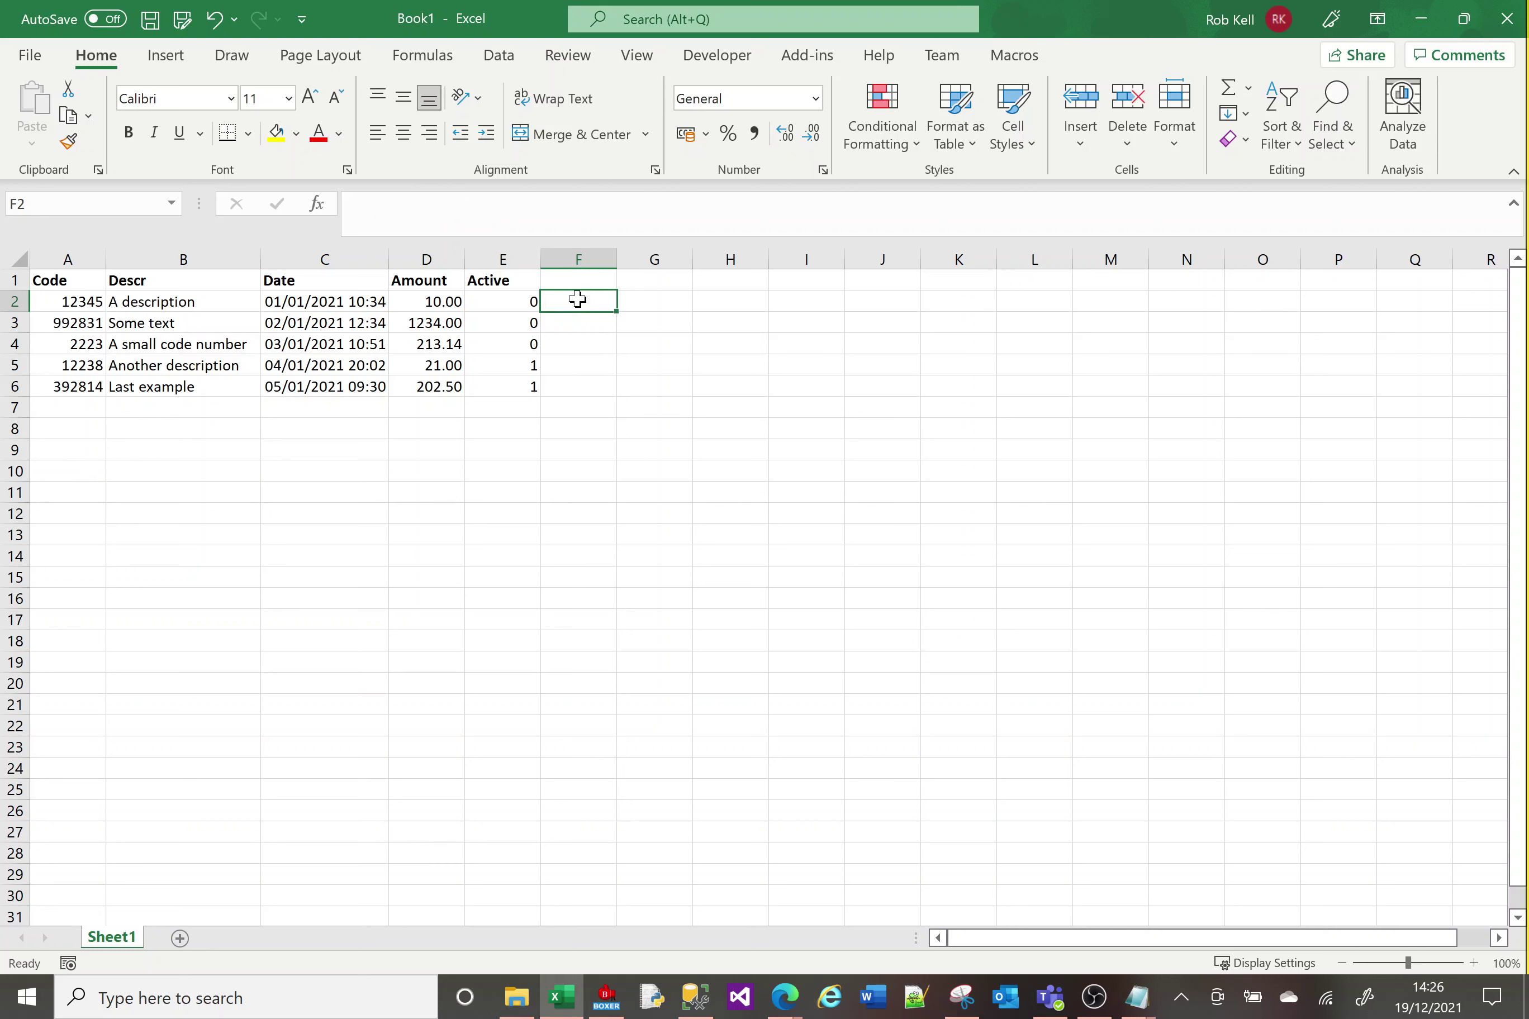
{"action": "type", "text": "=REPT"}
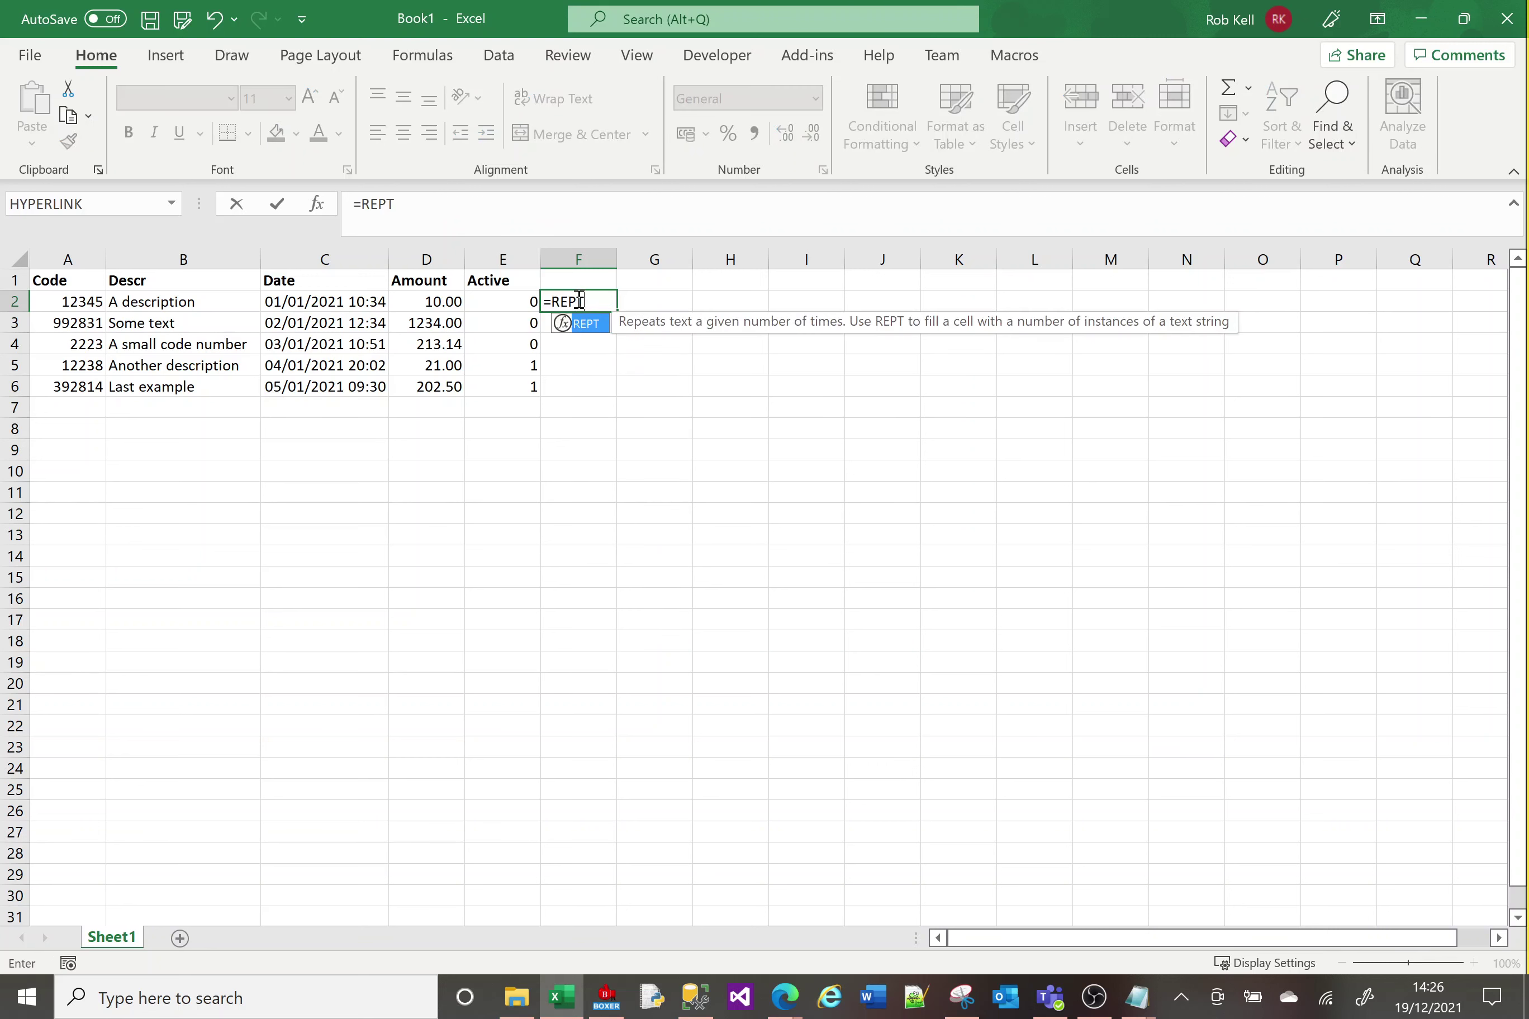
{"action": "type", "text": "("}
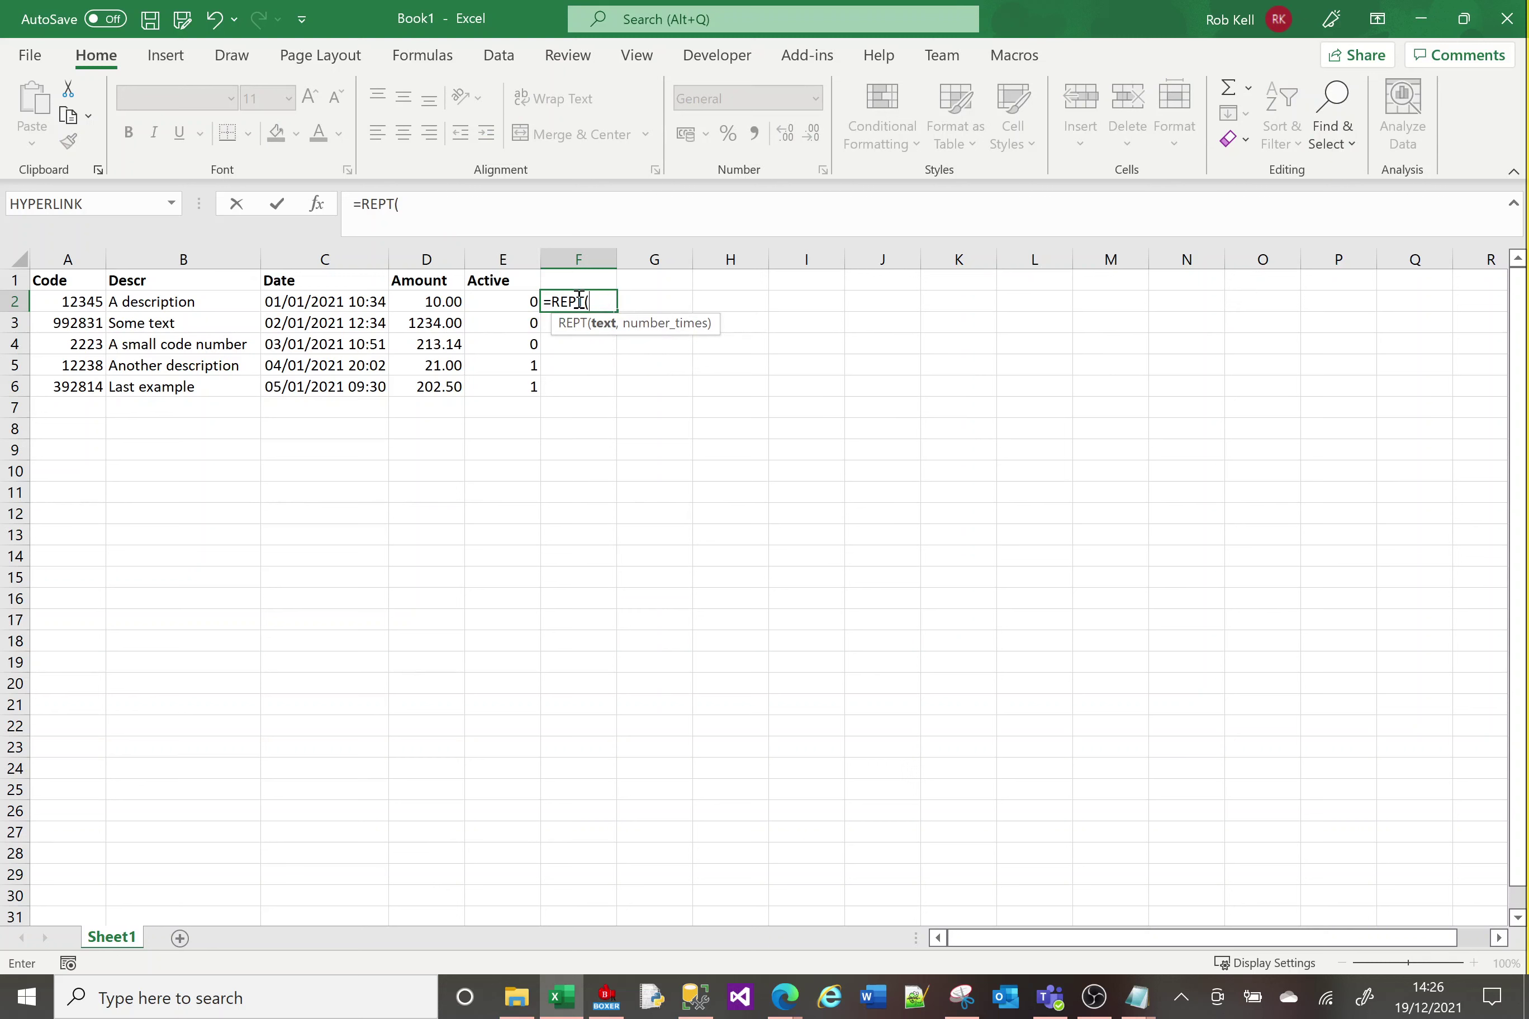
{"action": "type", "text": "\"0\", 10)"}
{"action": "key", "text": "Return"}
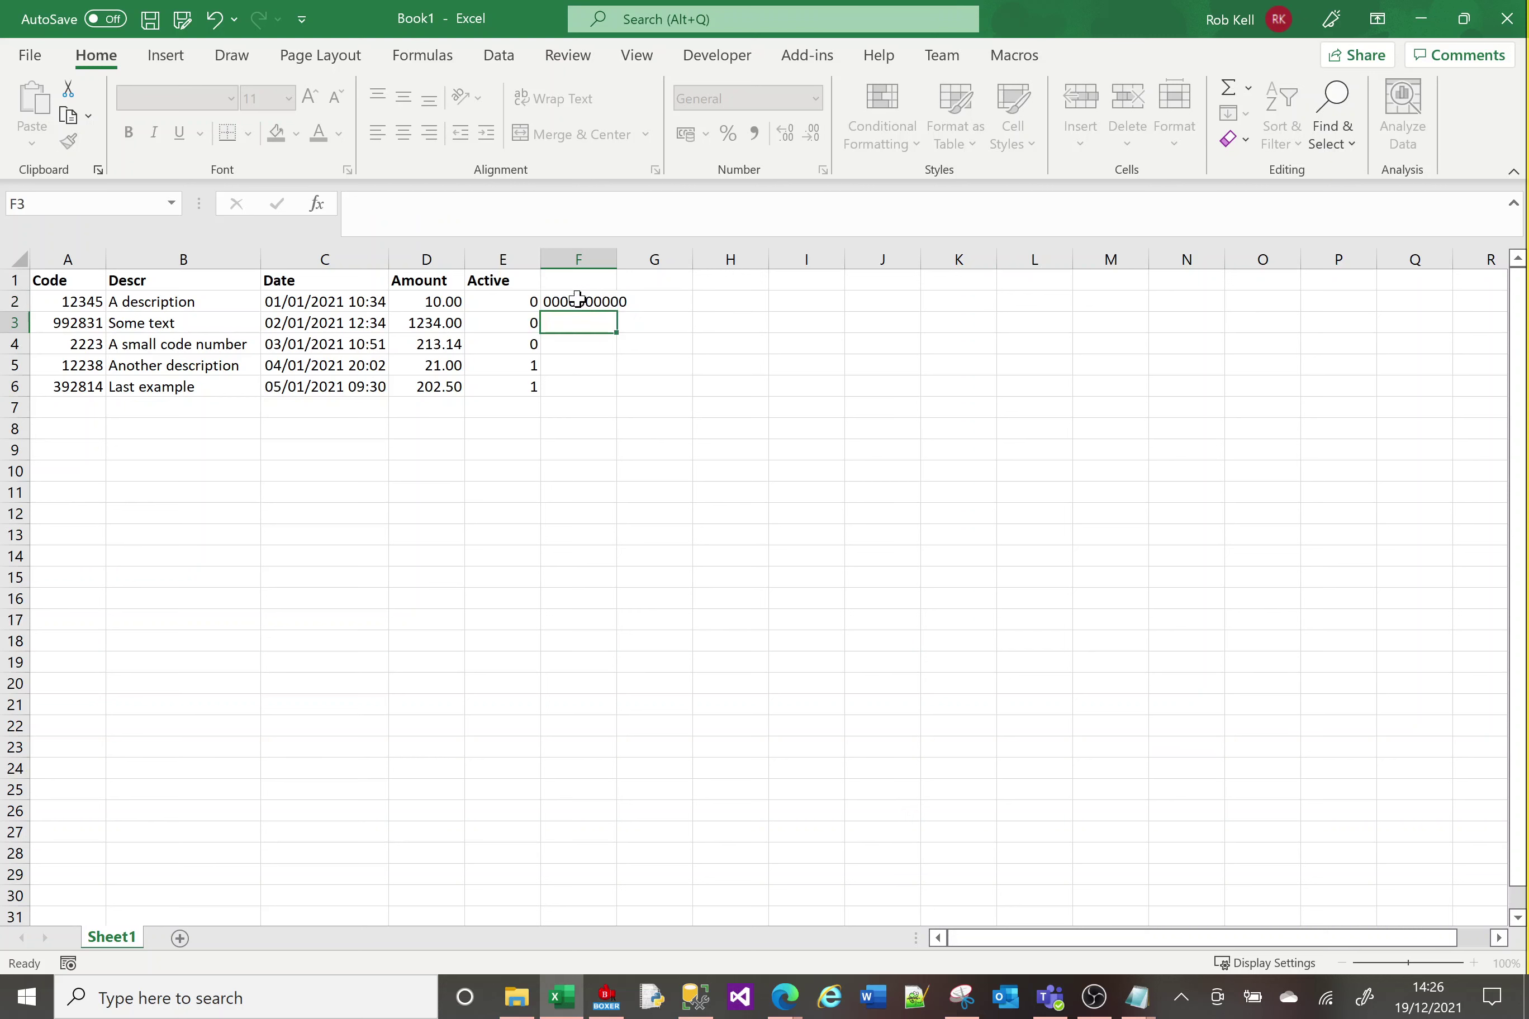
{"action": "left_click", "coordinate": [577, 301]}
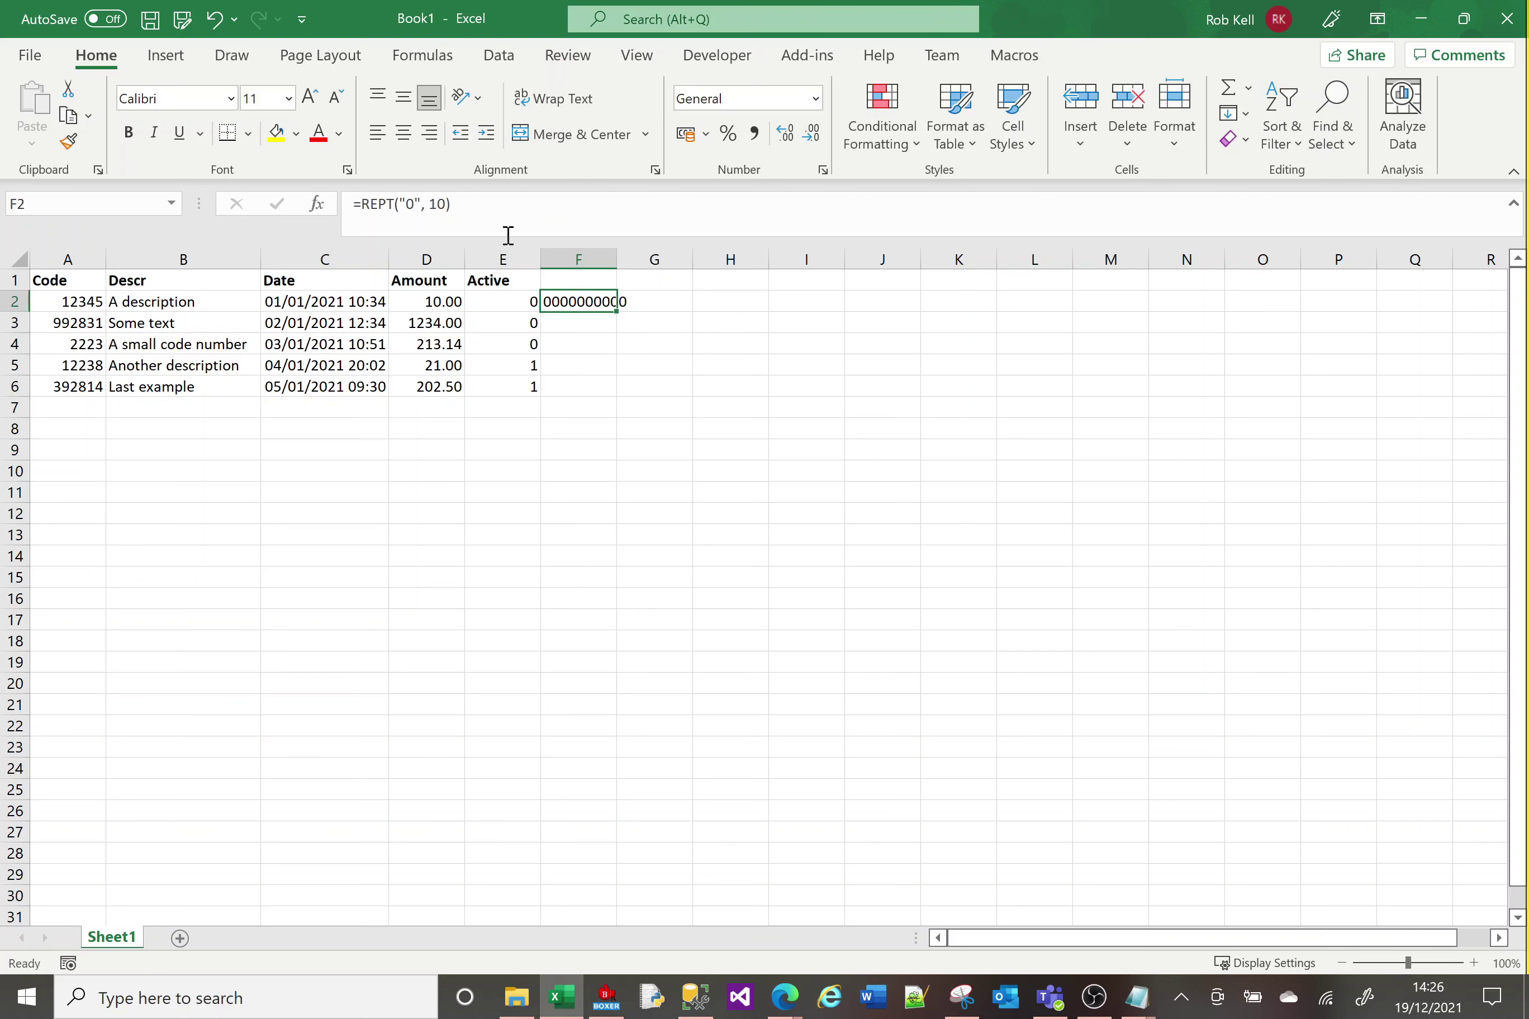
{"action": "left_click", "coordinate": [406, 204]}
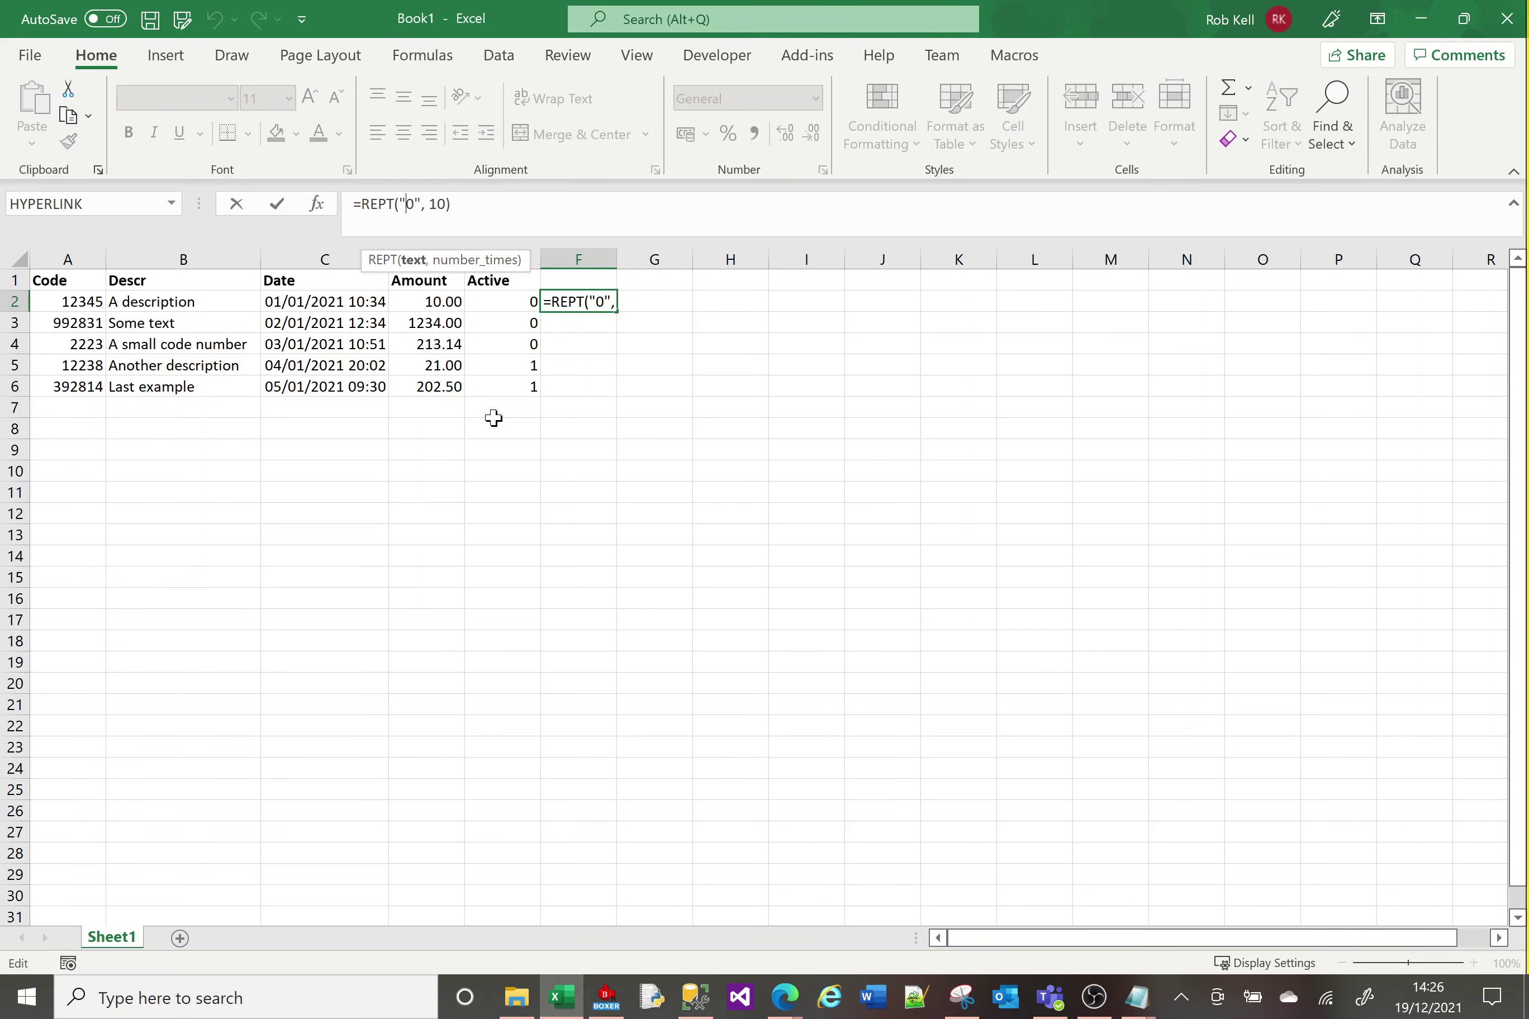
{"action": "key", "text": "Delete"}
{"action": "type", "text": "z"}
{"action": "key", "text": "Right"}
{"action": "key", "text": "Right"}
{"action": "key", "text": "Right"}
{"action": "key", "text": "Return"}
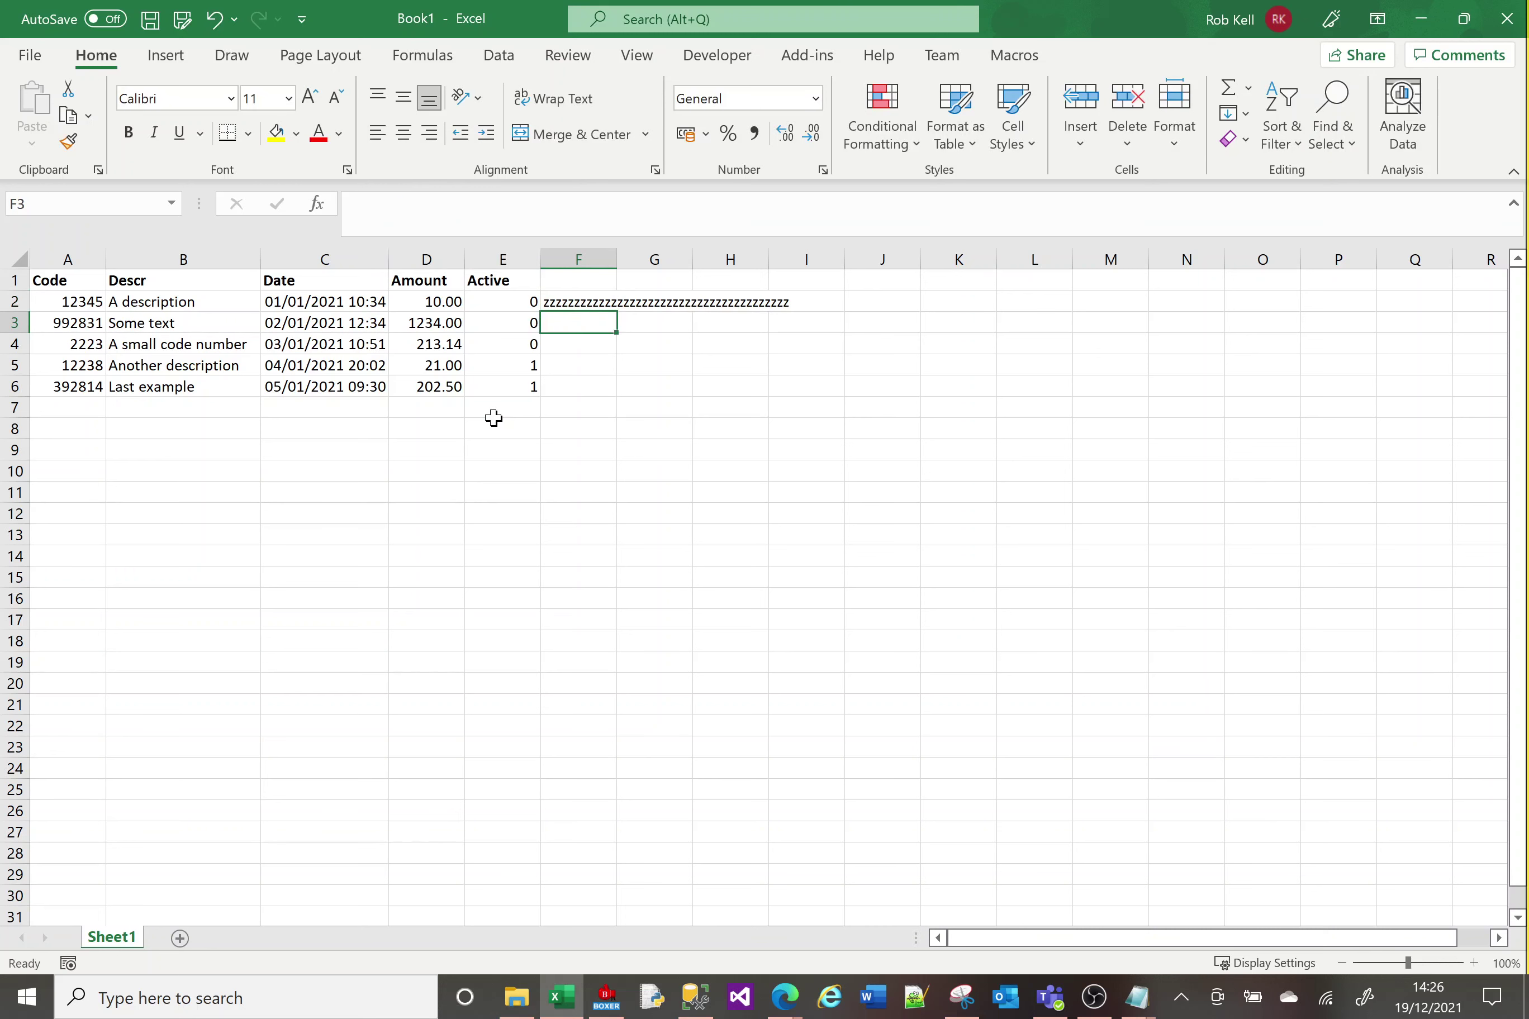
{"action": "key", "text": "Up"}
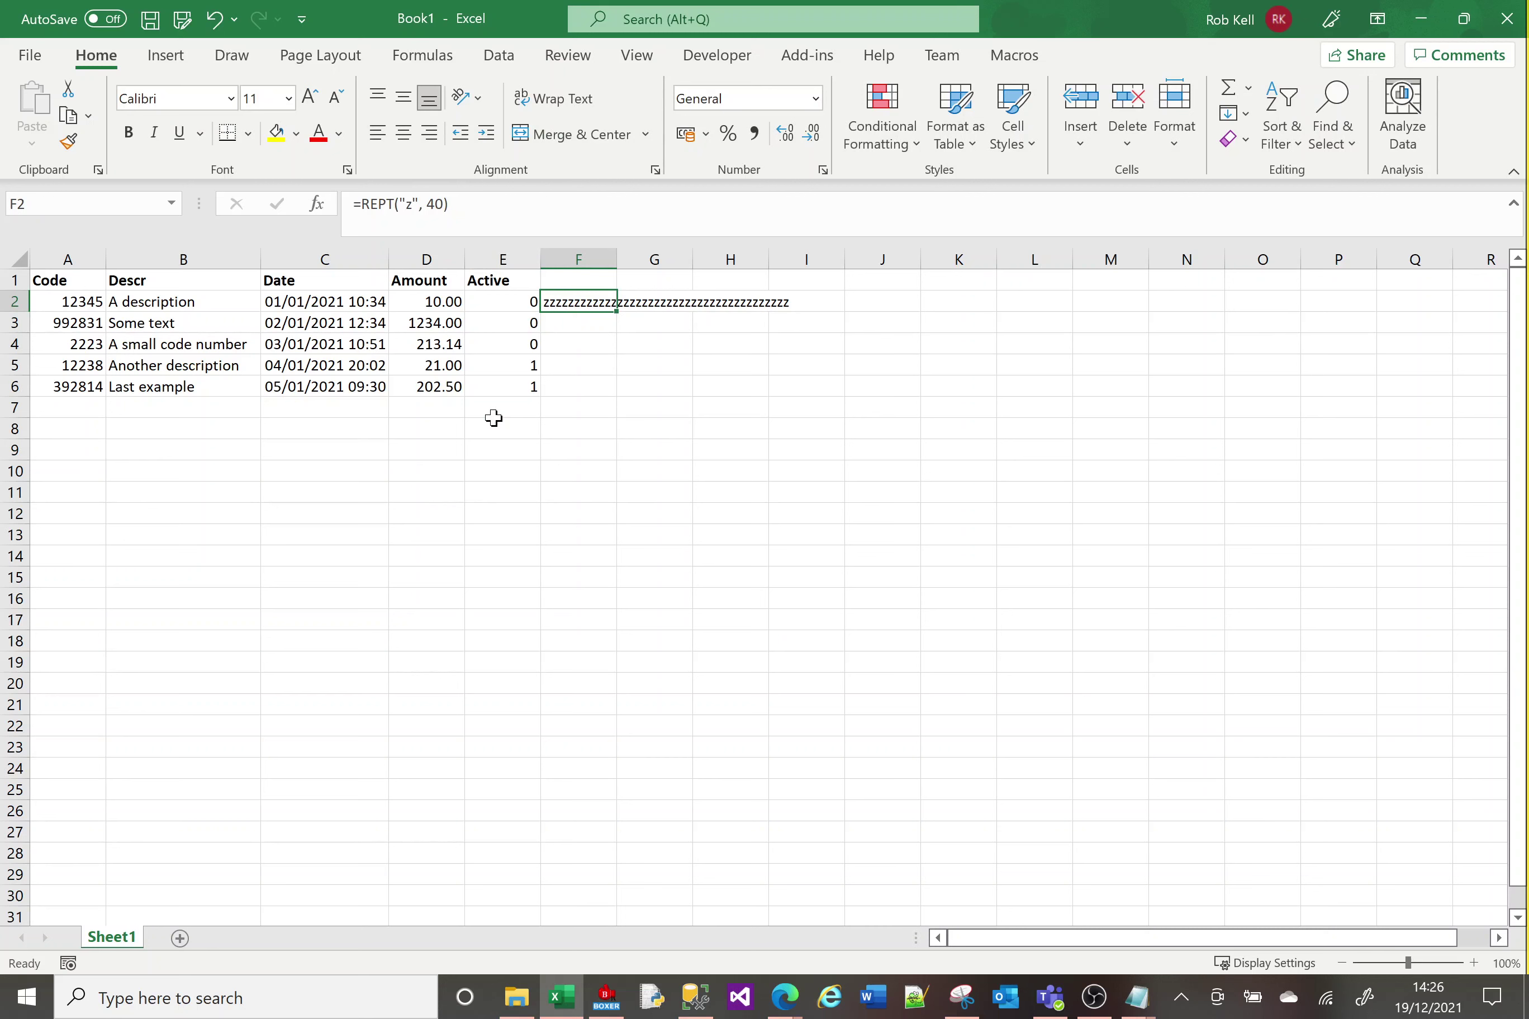
{"action": "key", "text": "Delete"}
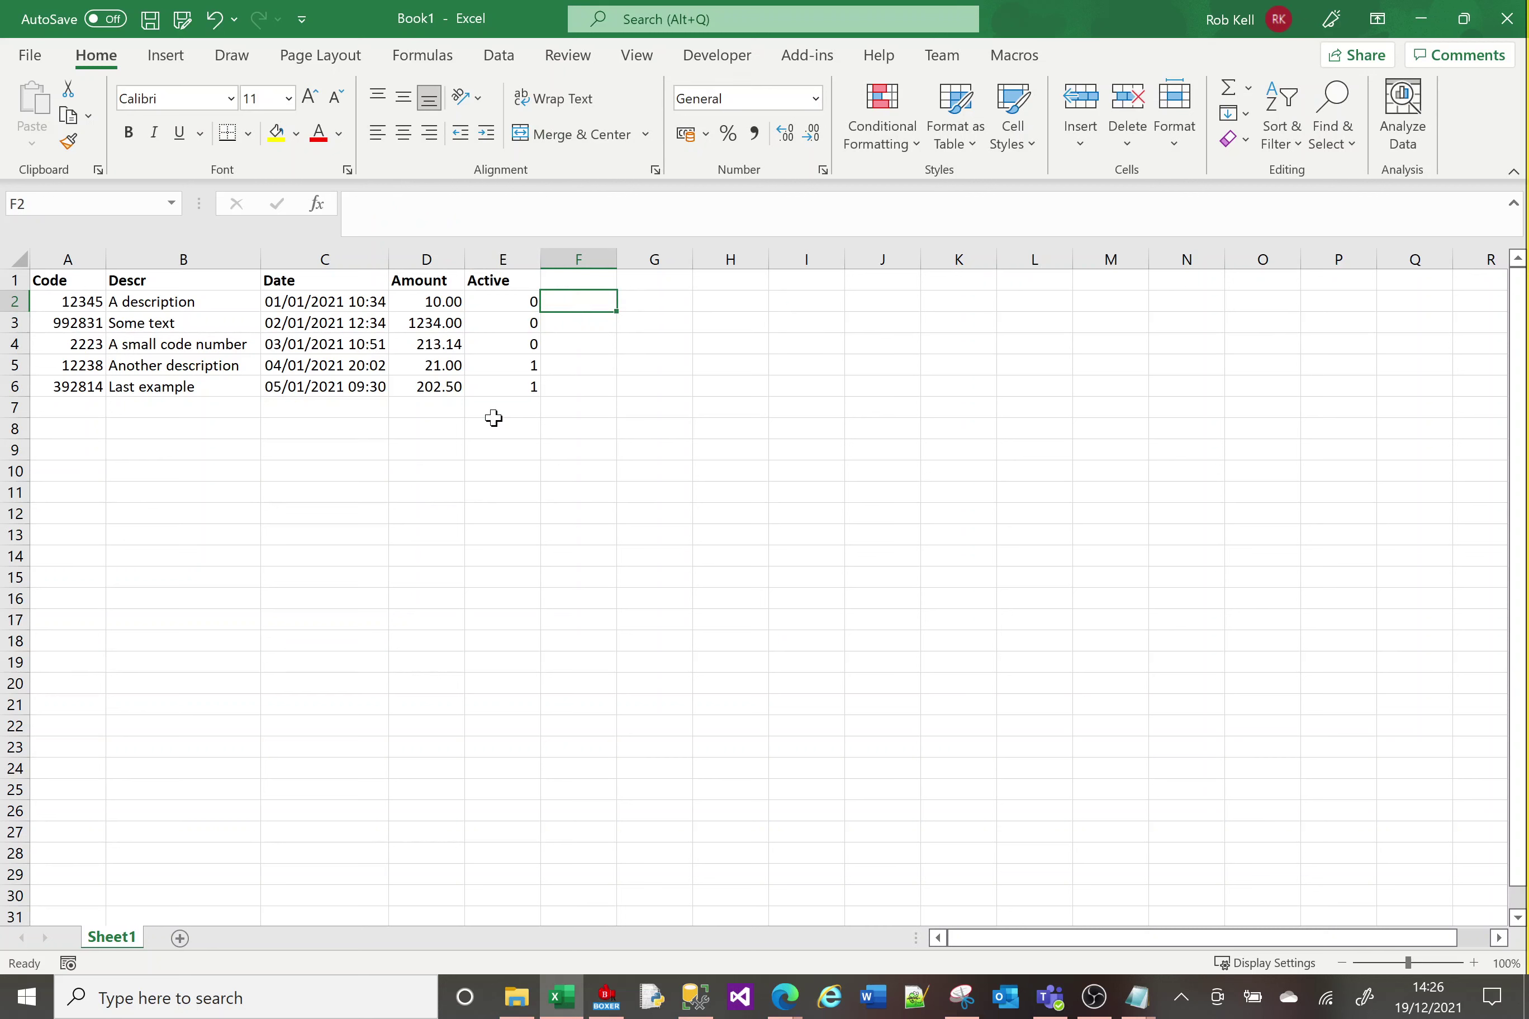
{"action": "type", "text": "zzzzzzzzzzzz"}
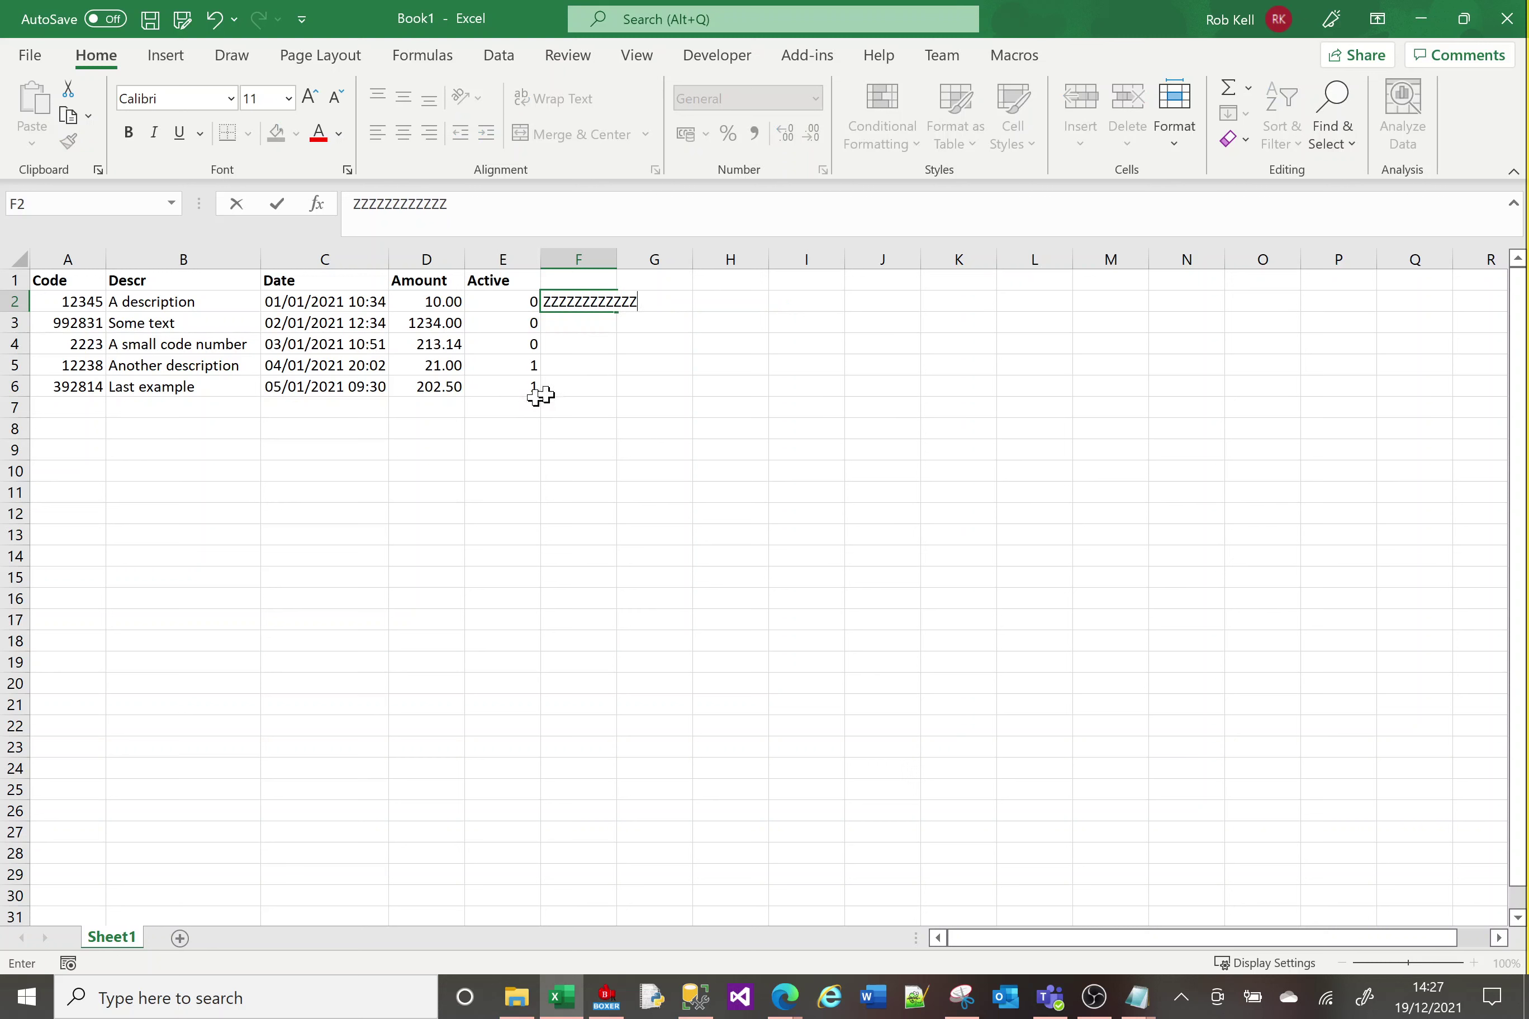
{"action": "left_click", "coordinate": [584, 343]}
{"action": "left_click", "coordinate": [582, 301]}
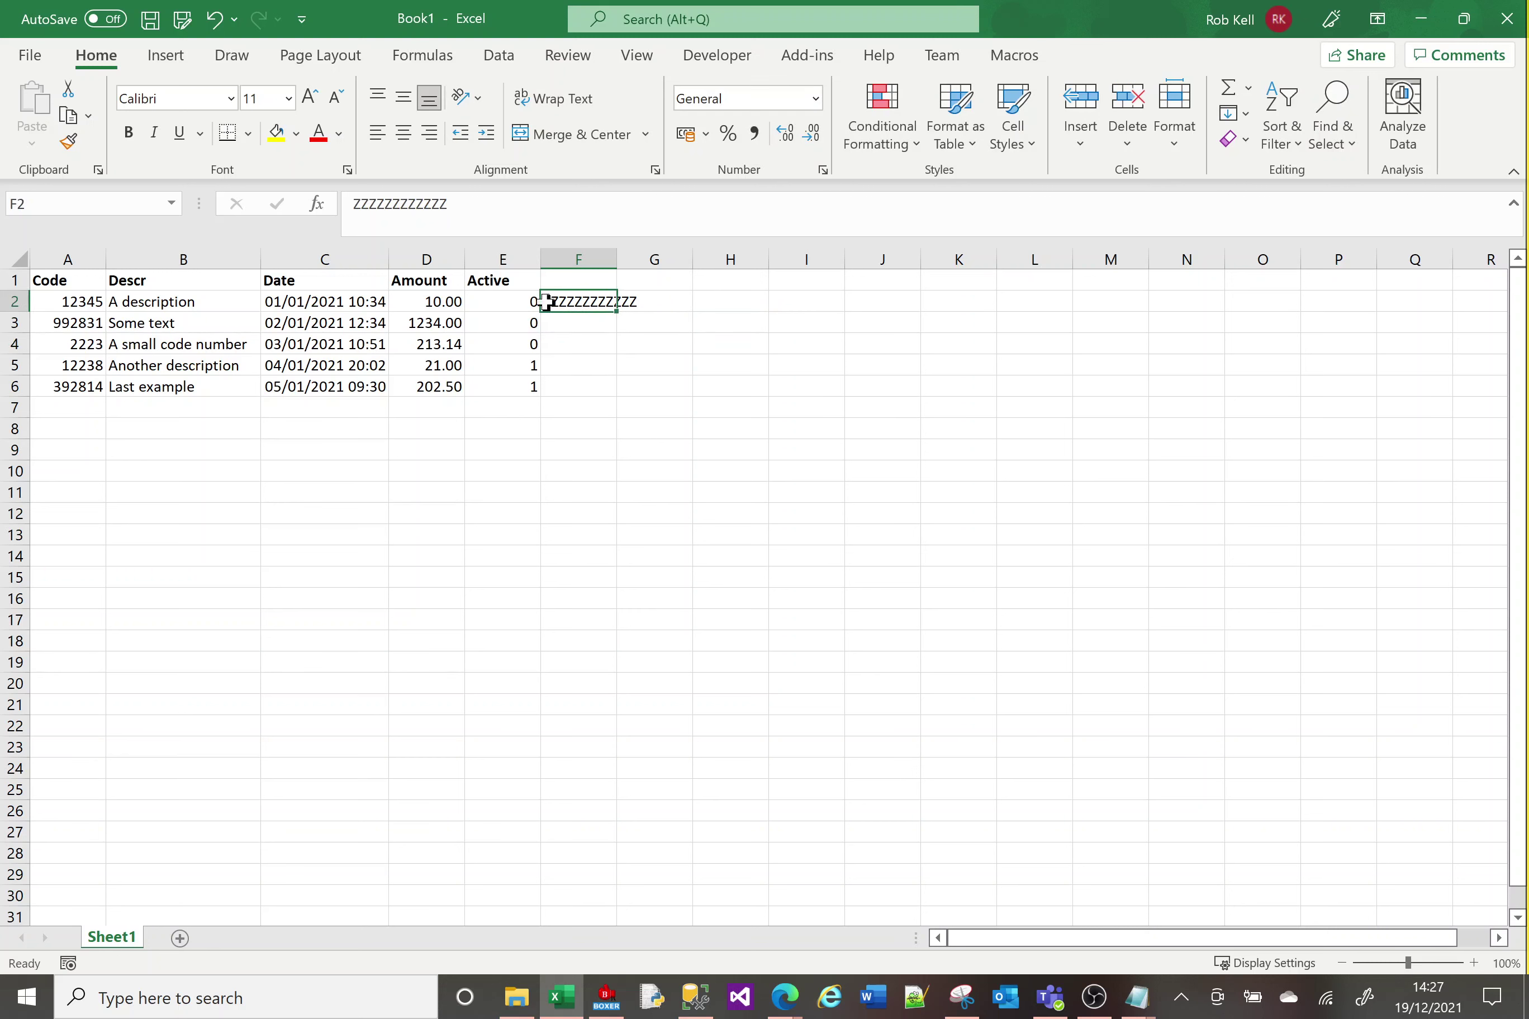
{"action": "left_click", "coordinate": [659, 300]}
{"action": "type", "text": "=LEN("}
{"action": "key", "text": "Left"}
{"action": "key", "text": "Return"}
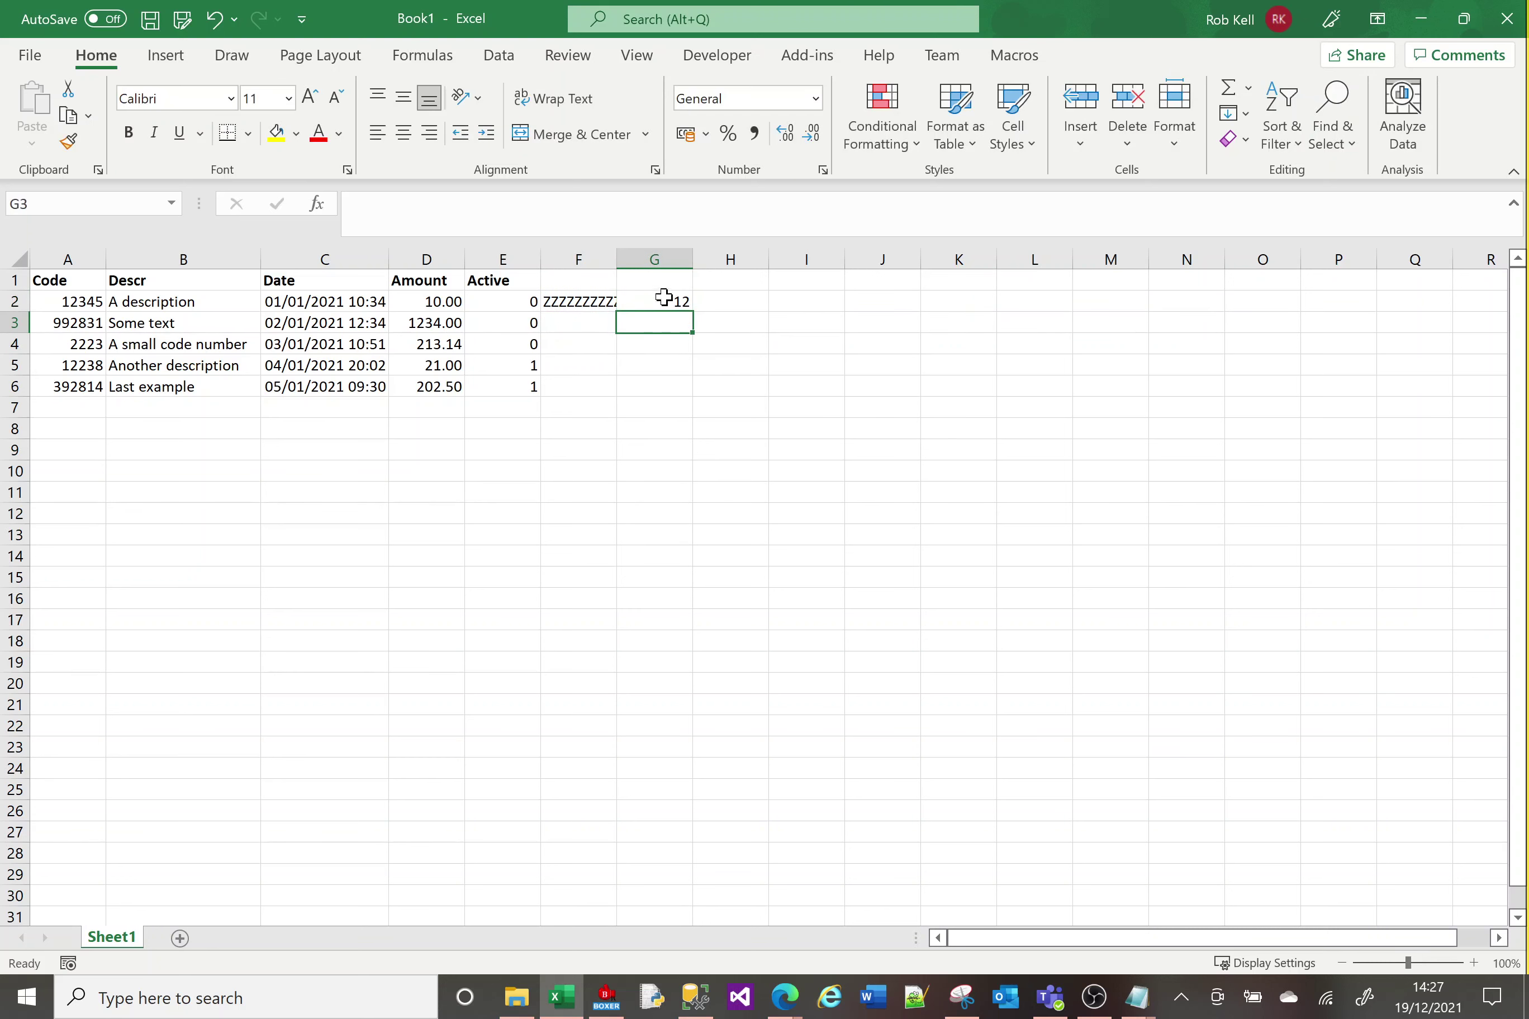
{"action": "left_click", "coordinate": [661, 302]}
{"action": "key", "text": "Delete"}
{"action": "key", "text": "Left"}
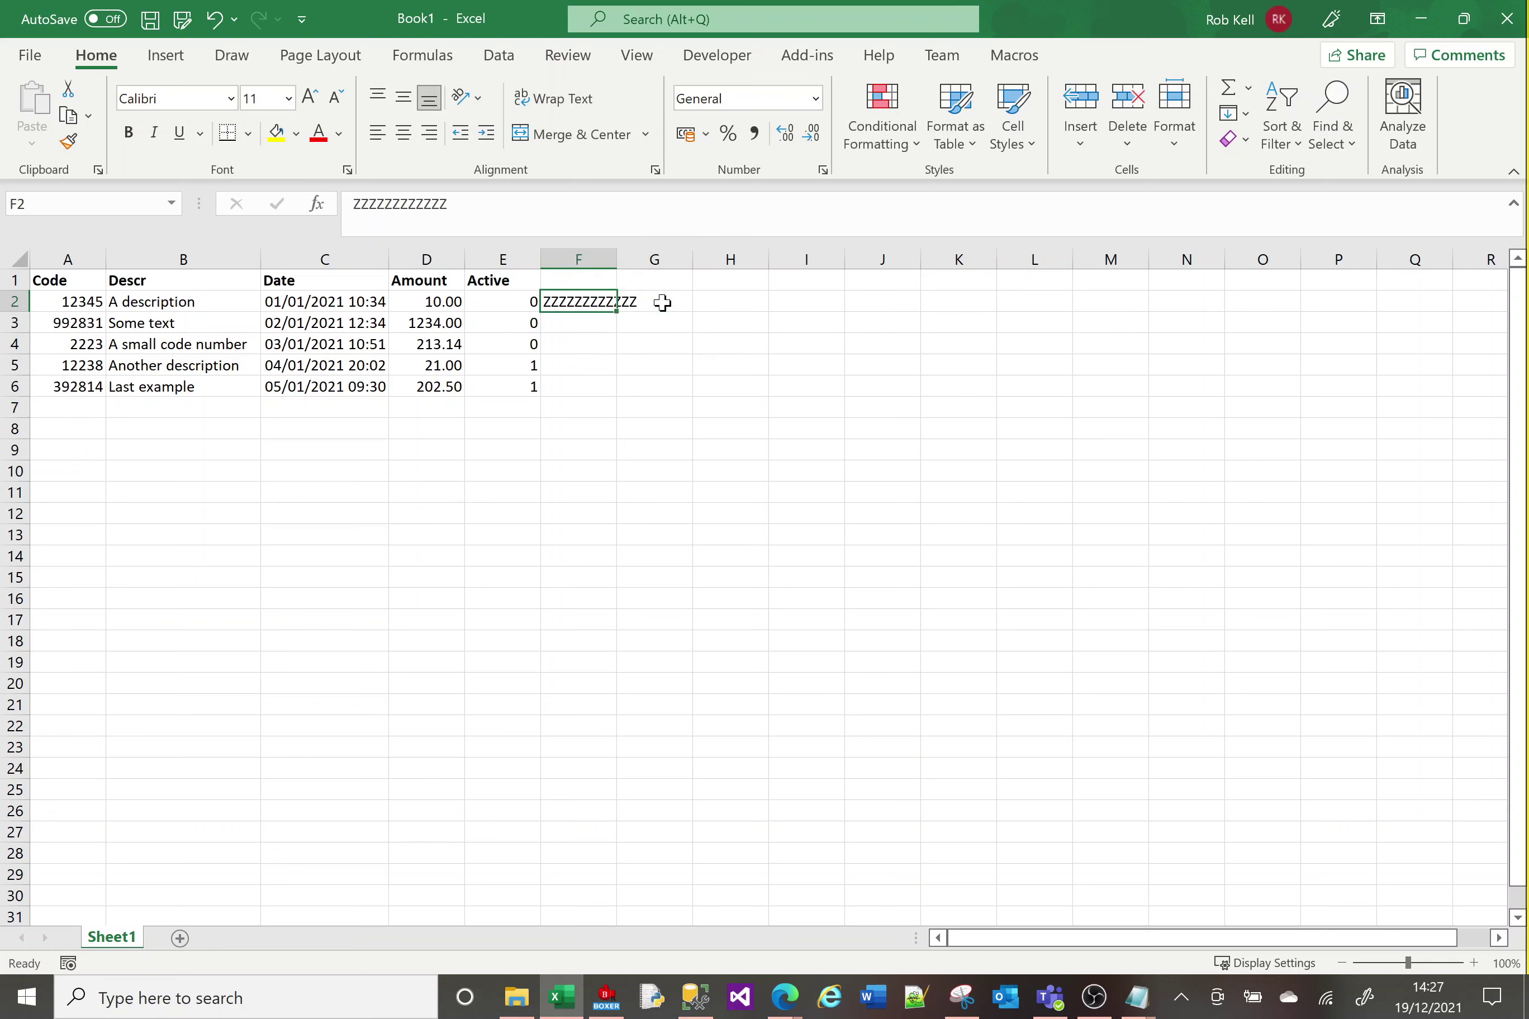
{"action": "double_click", "coordinate": [443, 212]}
{"action": "key", "text": "BackSpace"}
{"action": "type", "text": "REPT(\"Z\""}
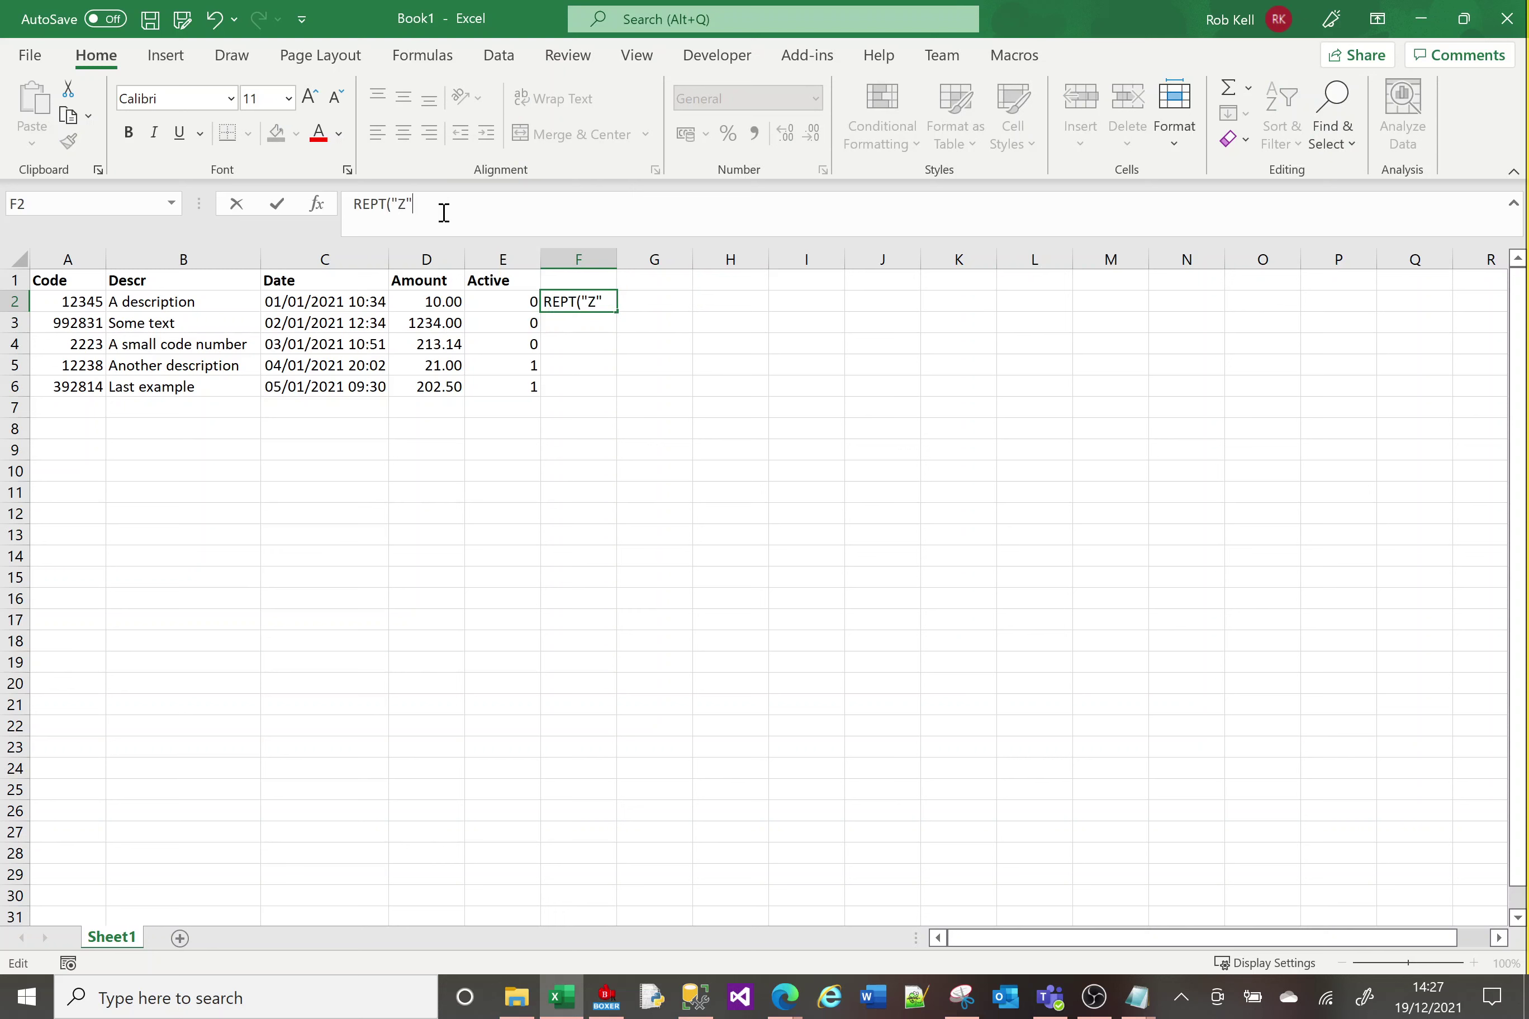
{"action": "type", "text": ", 12)"}
{"action": "key", "text": "Return"}
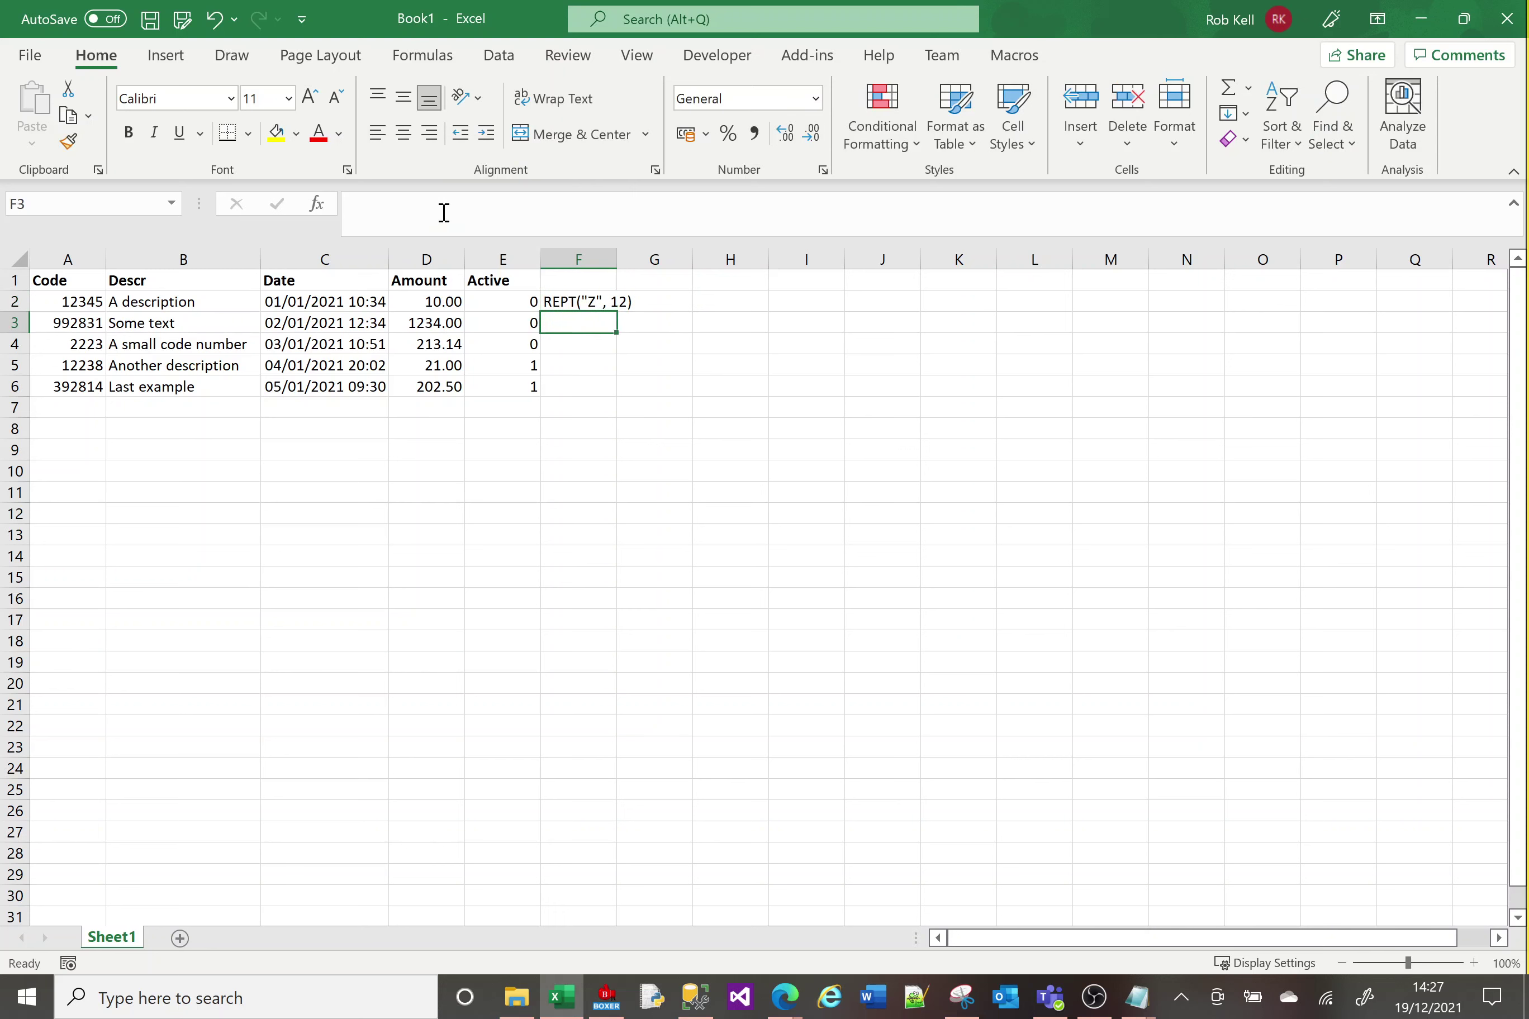
{"action": "left_click", "coordinate": [566, 296]}
{"action": "left_click", "coordinate": [355, 205]}
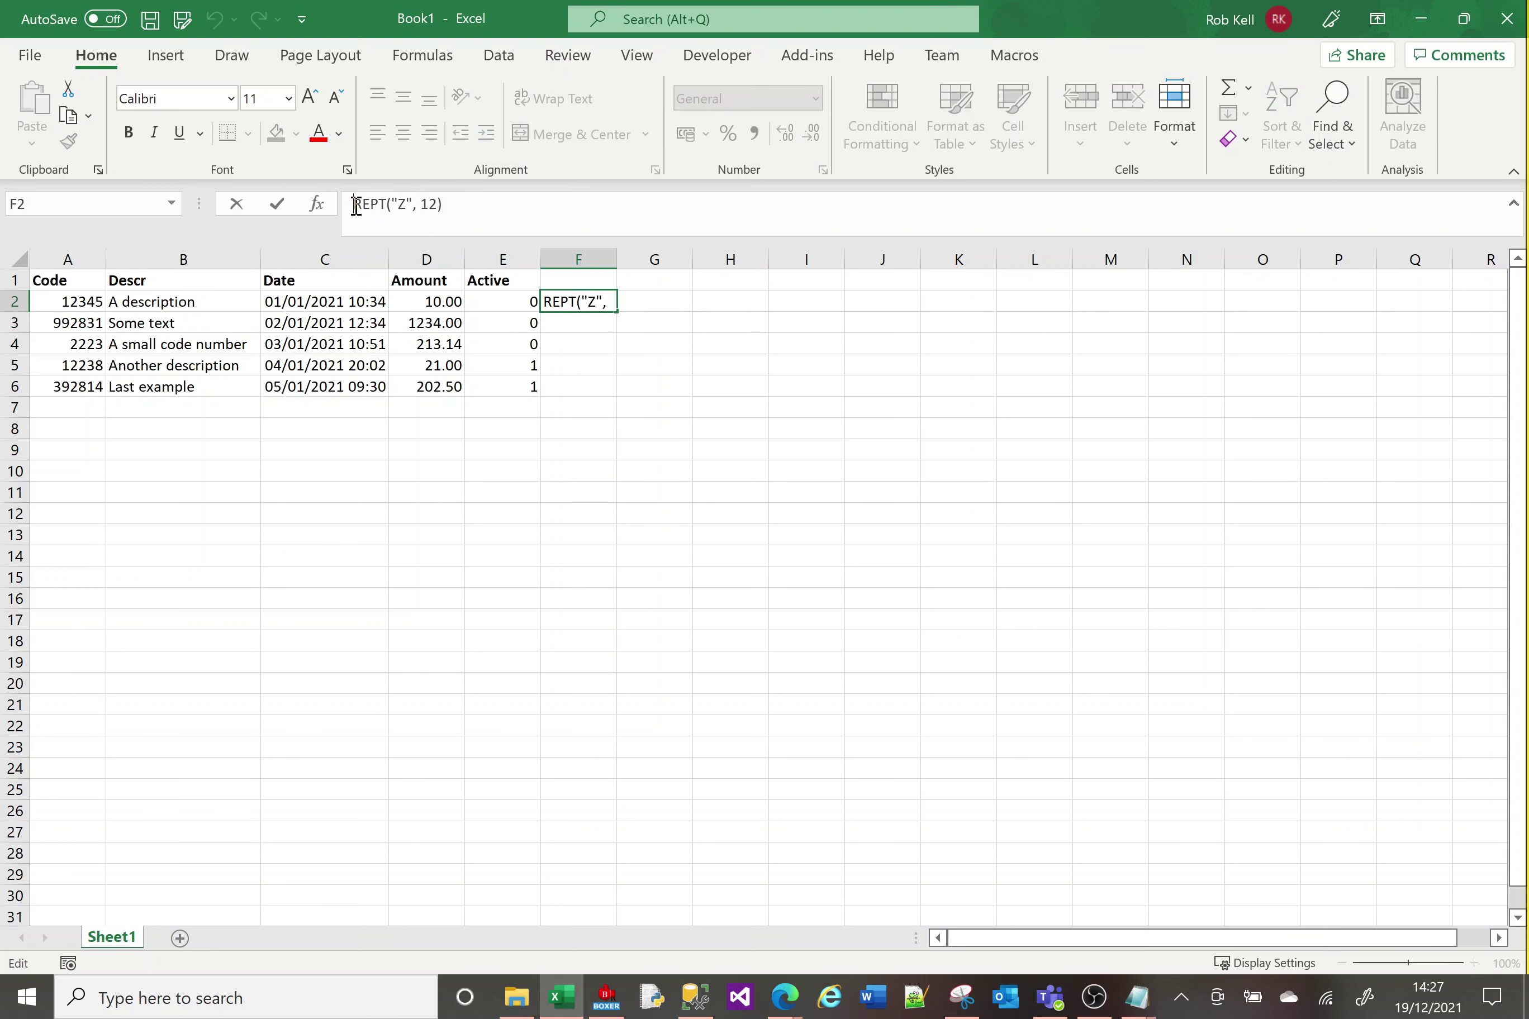
{"action": "type", "text": "="}
{"action": "key", "text": "Return"}
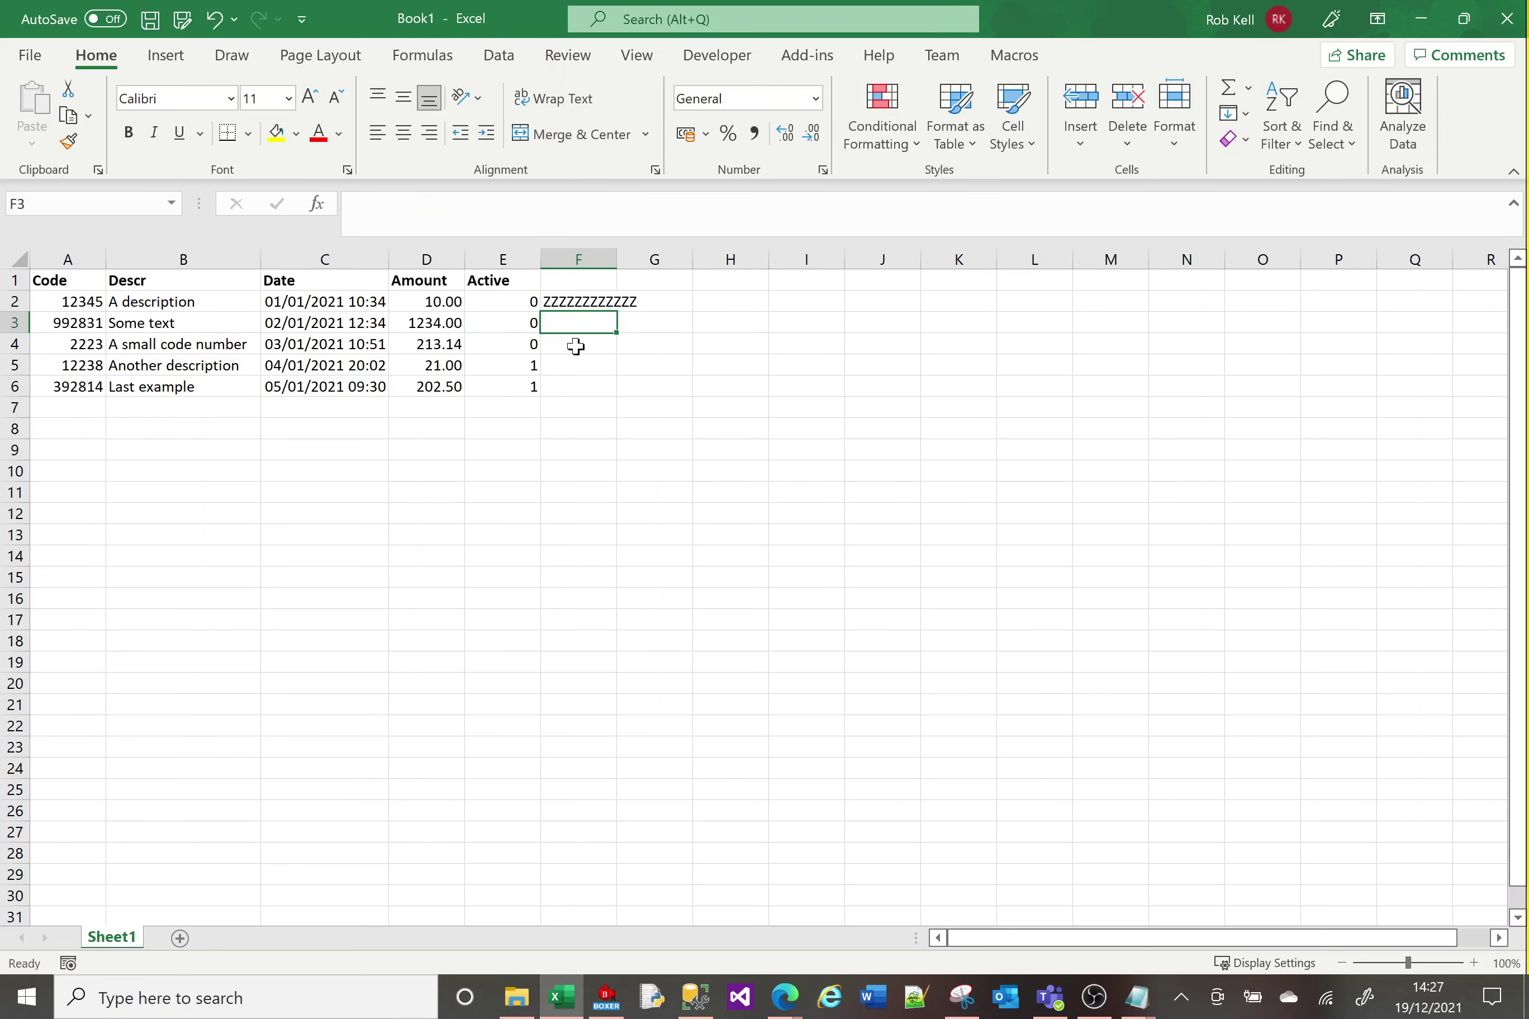
{"action": "left_click", "coordinate": [574, 302]}
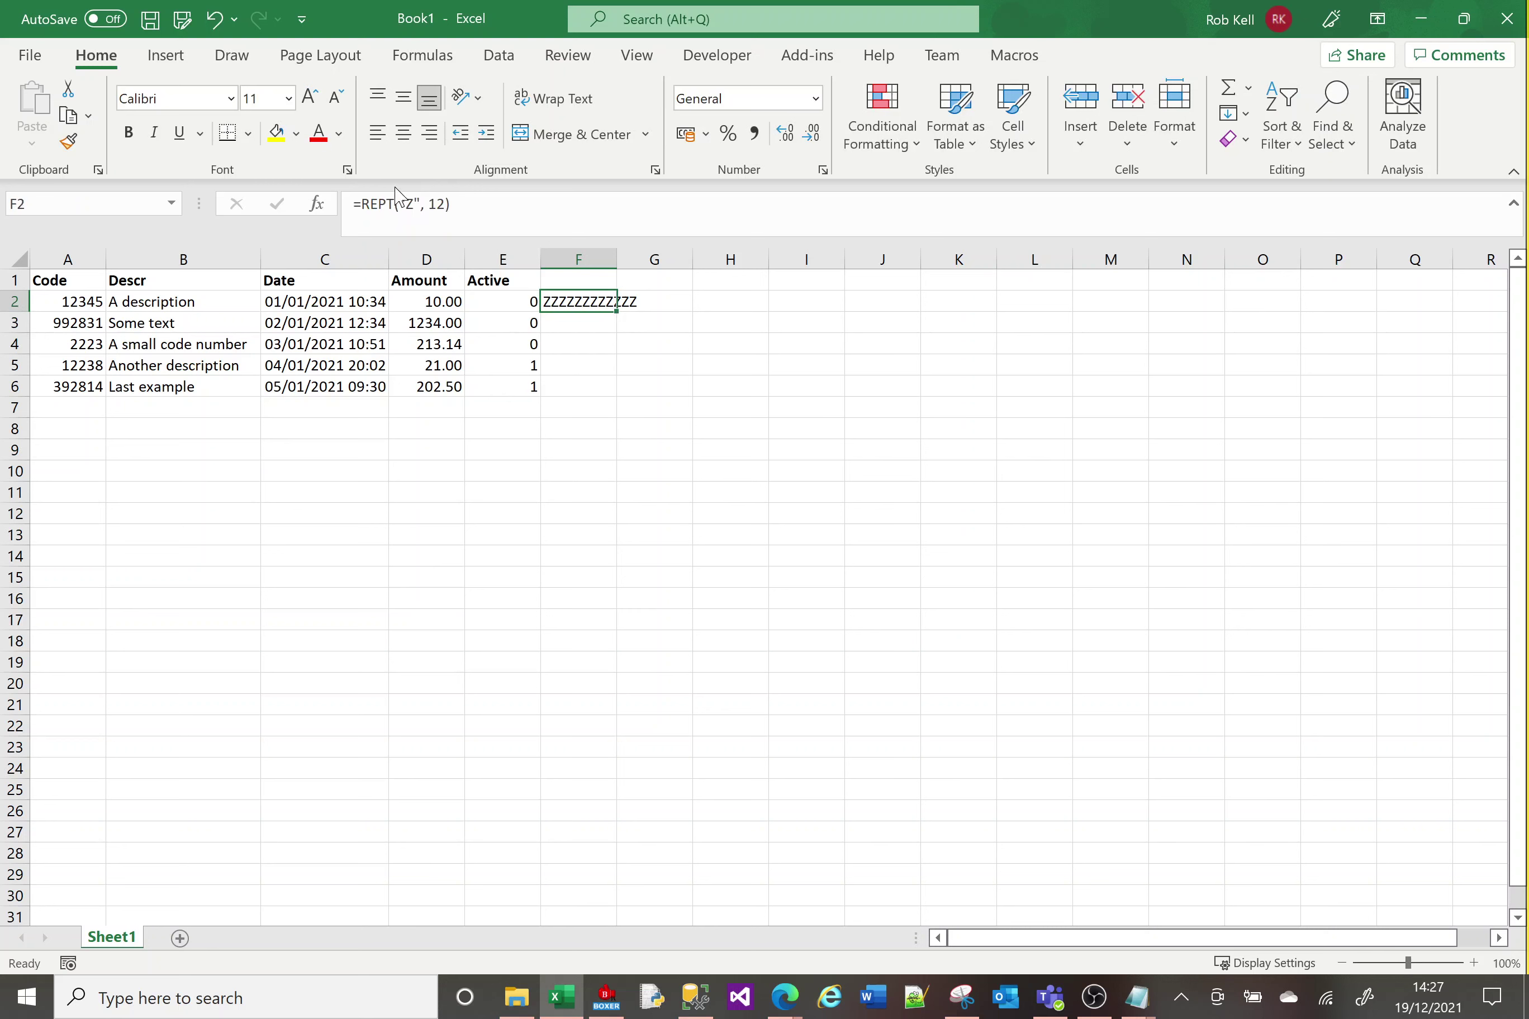
{"action": "left_click", "coordinate": [416, 207]}
{"action": "key", "text": "BackSpace"}
{"action": "type", "text": "/"}
{"action": "key", "text": "Return"}
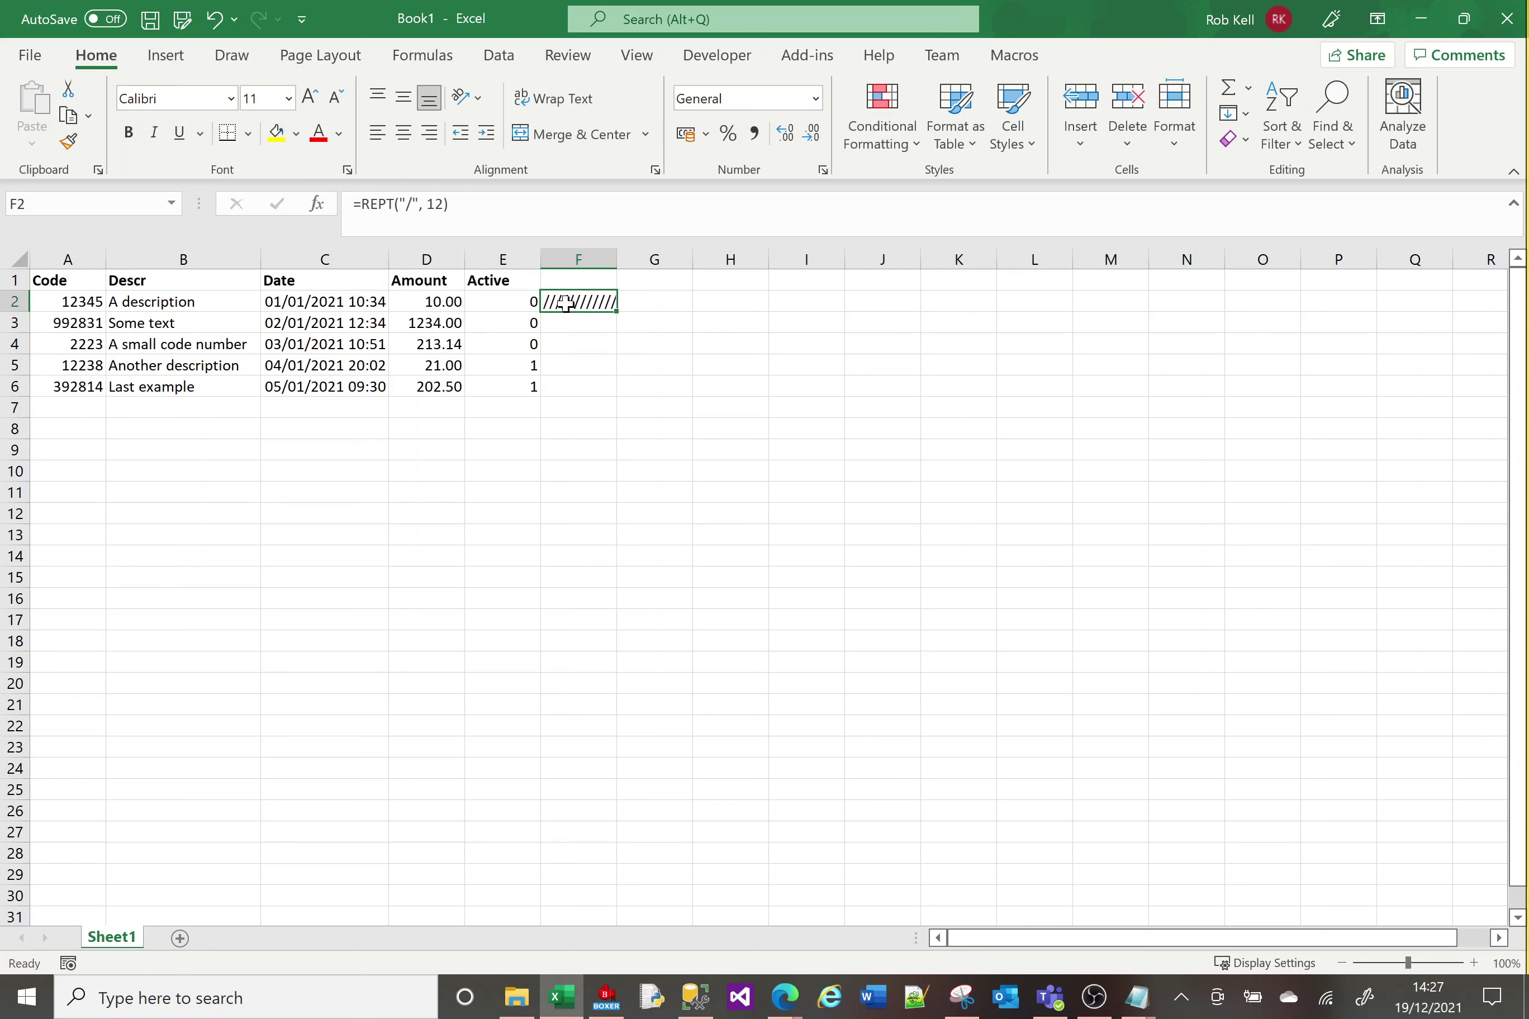
{"action": "left_click", "coordinate": [560, 304]}
{"action": "left_click", "coordinate": [436, 205]}
{"action": "type", "text": "0"}
{"action": "key", "text": "Return"}
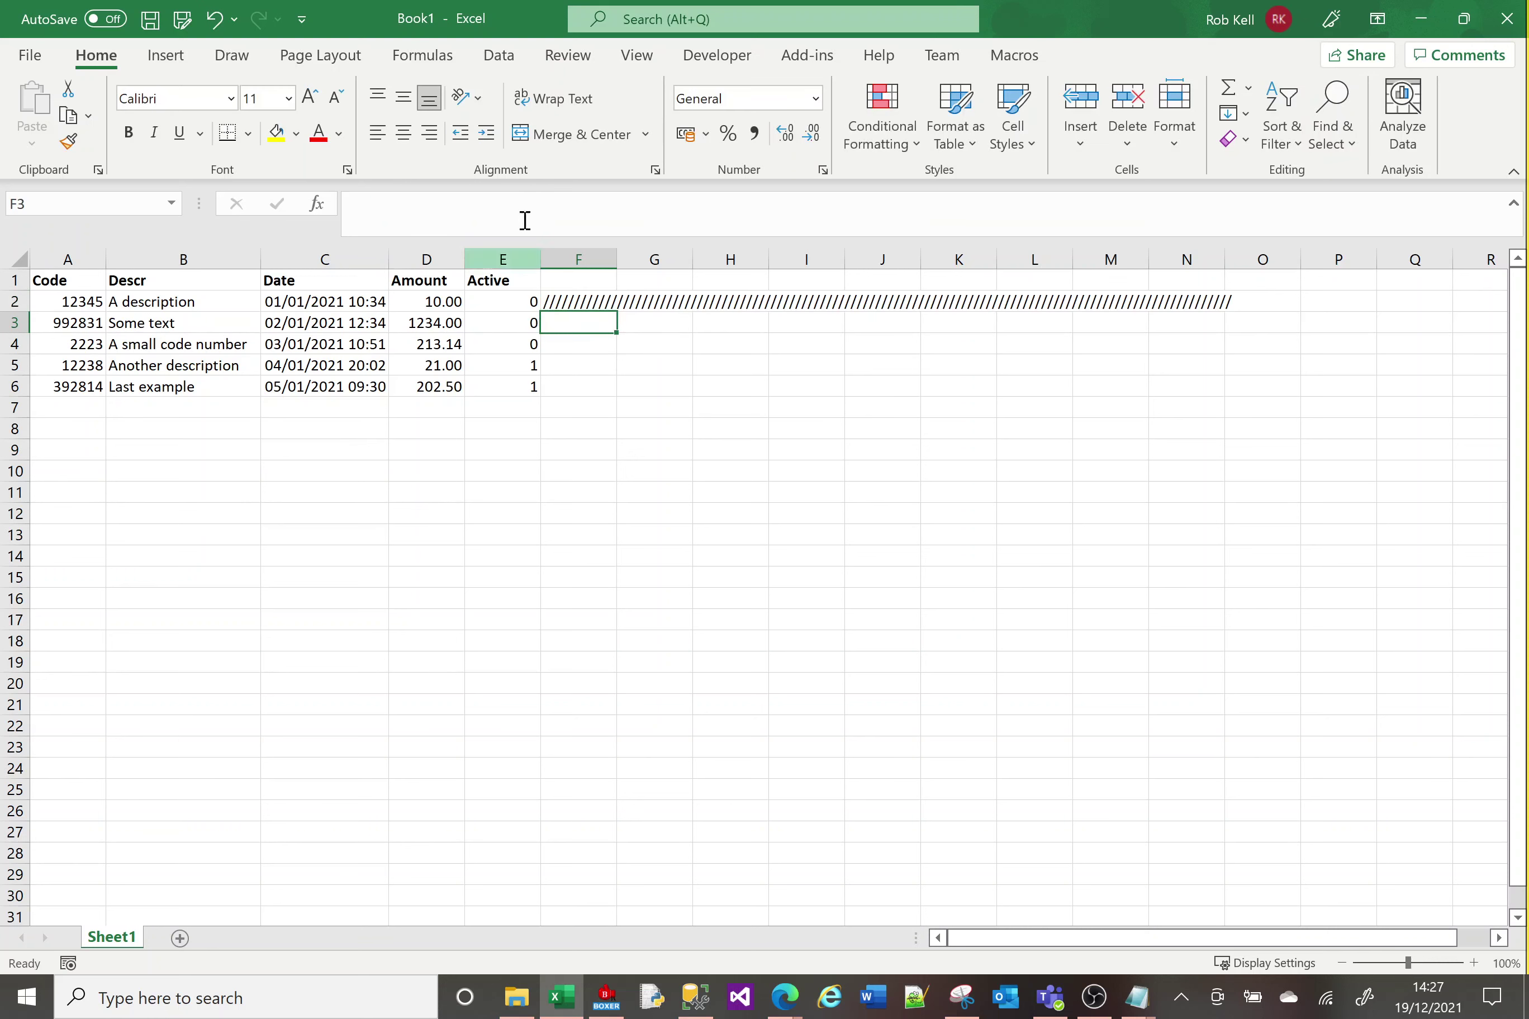
{"action": "key", "text": "Up"}
{"action": "key", "text": "Delete"}
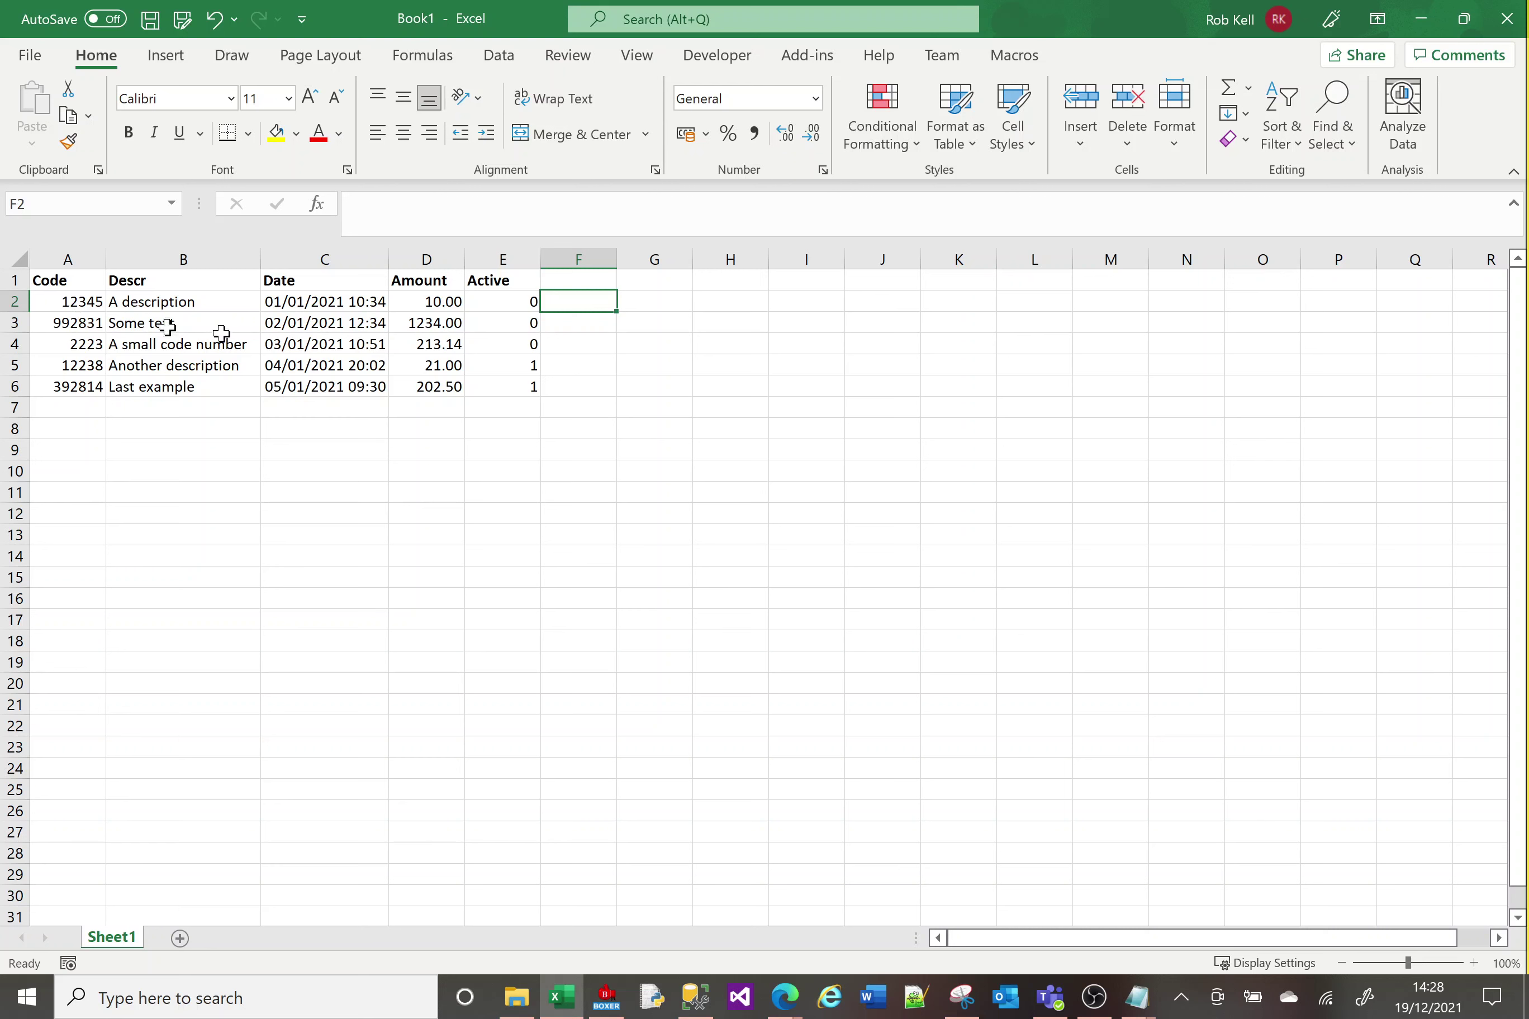
Enter =RIGHT(REPT("0", 8) & A2, 8) in F2, padding the code to 00012345.
{"action": "type", "text": "="}
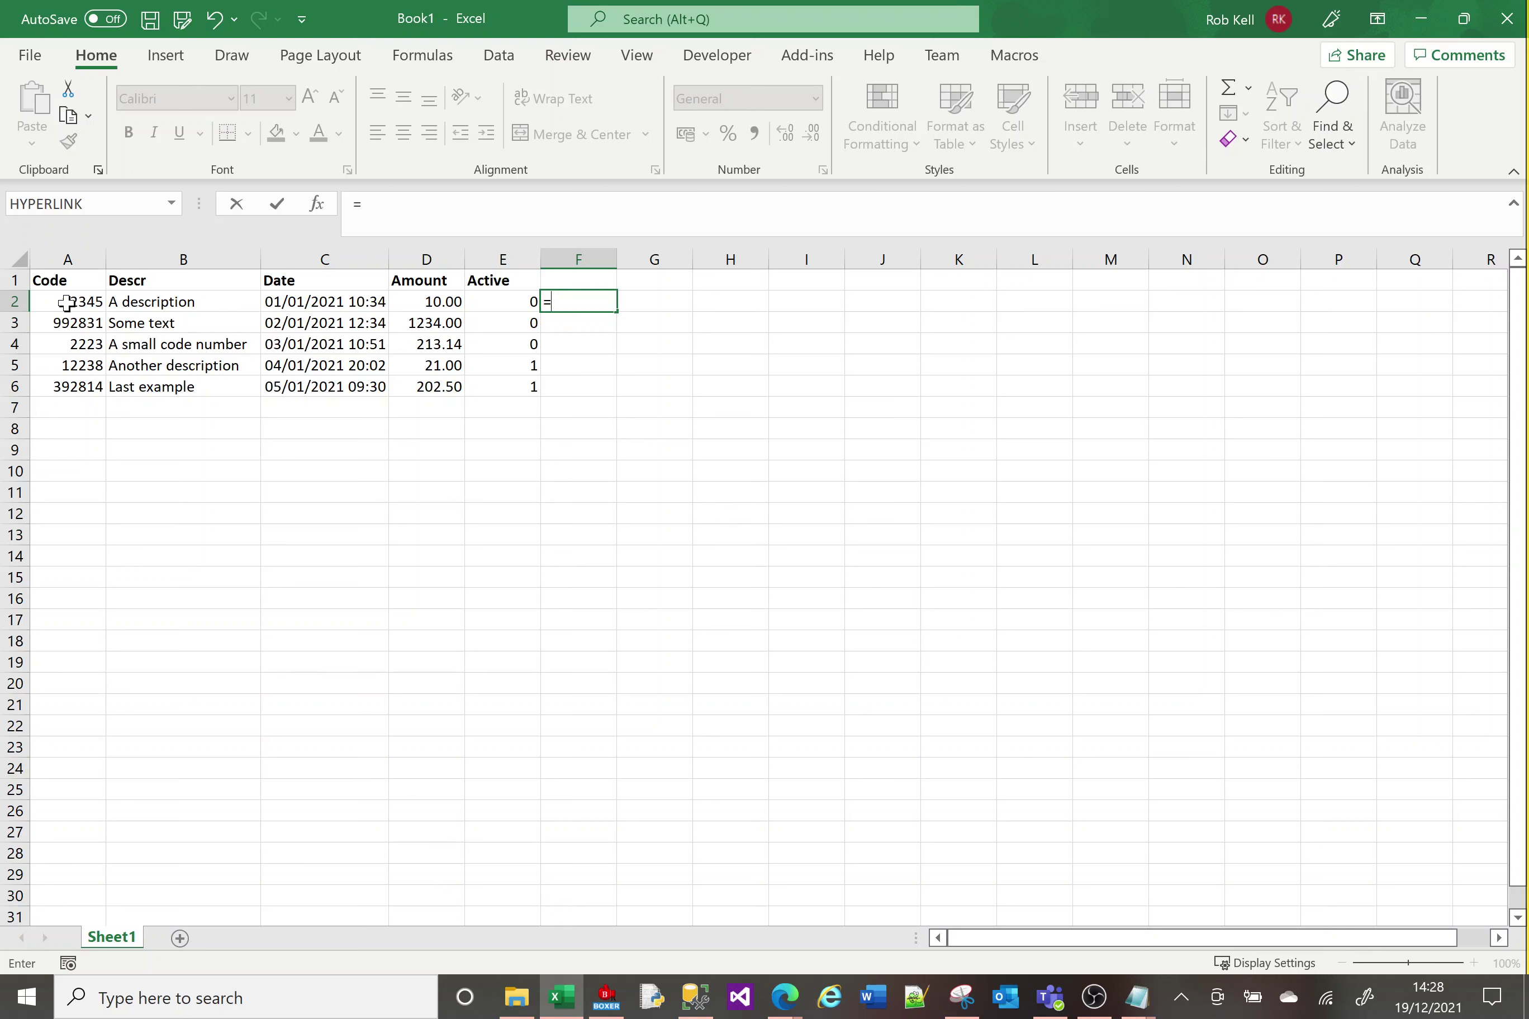
{"action": "type", "text": "RIGHT("}
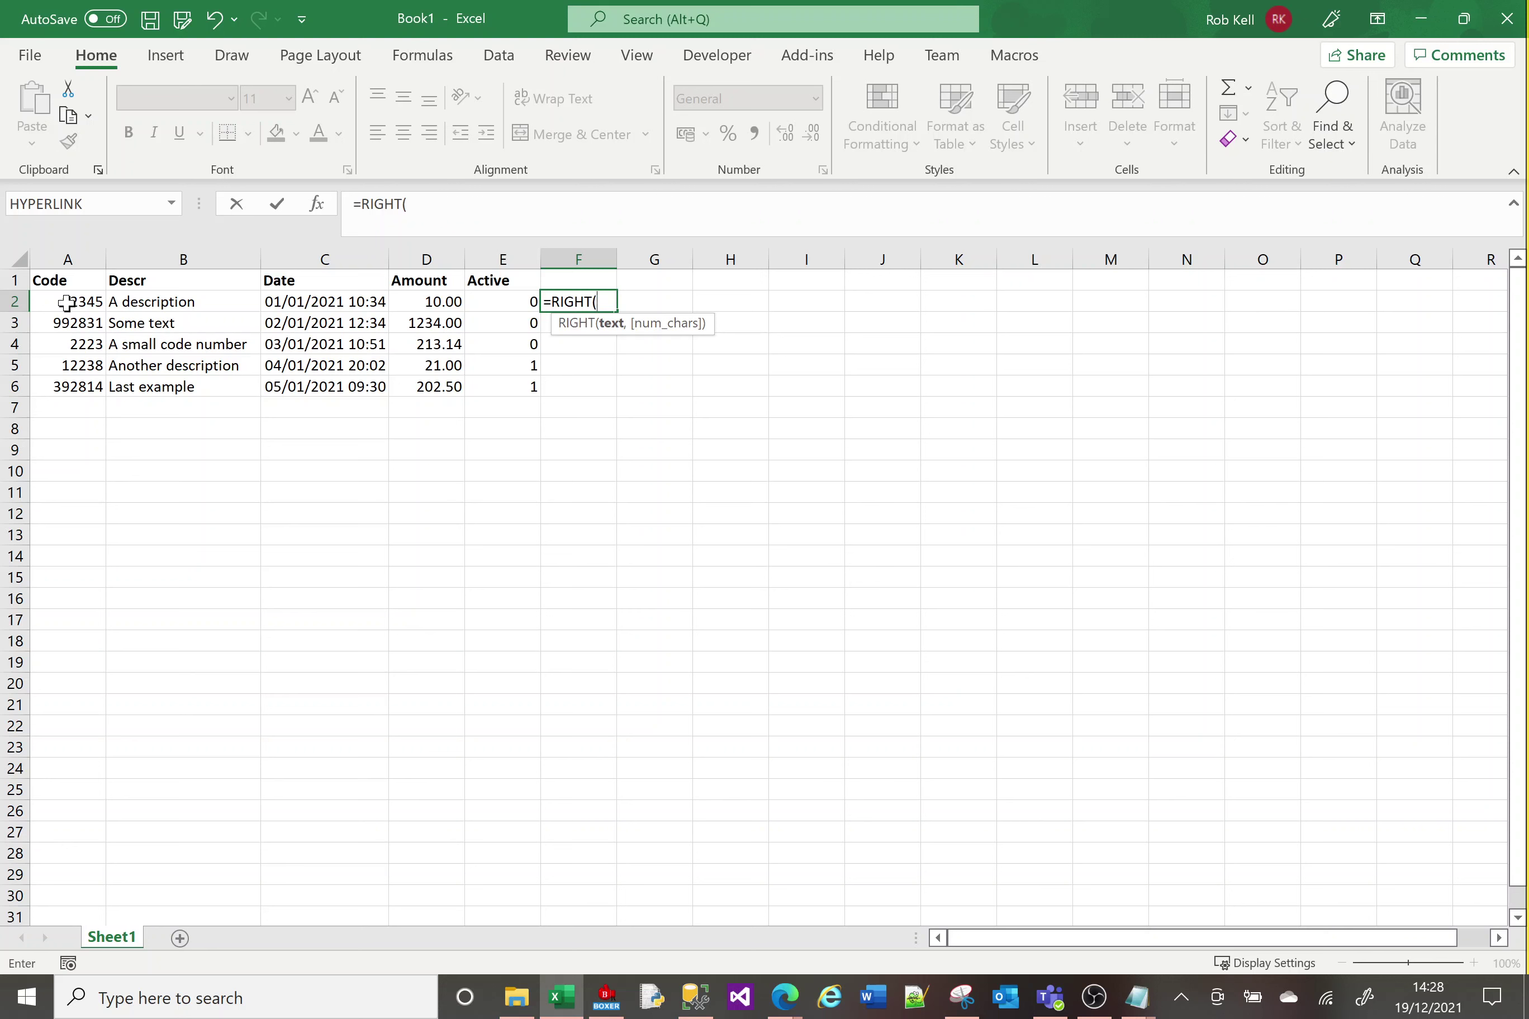
{"action": "type", "text": "REPT("}
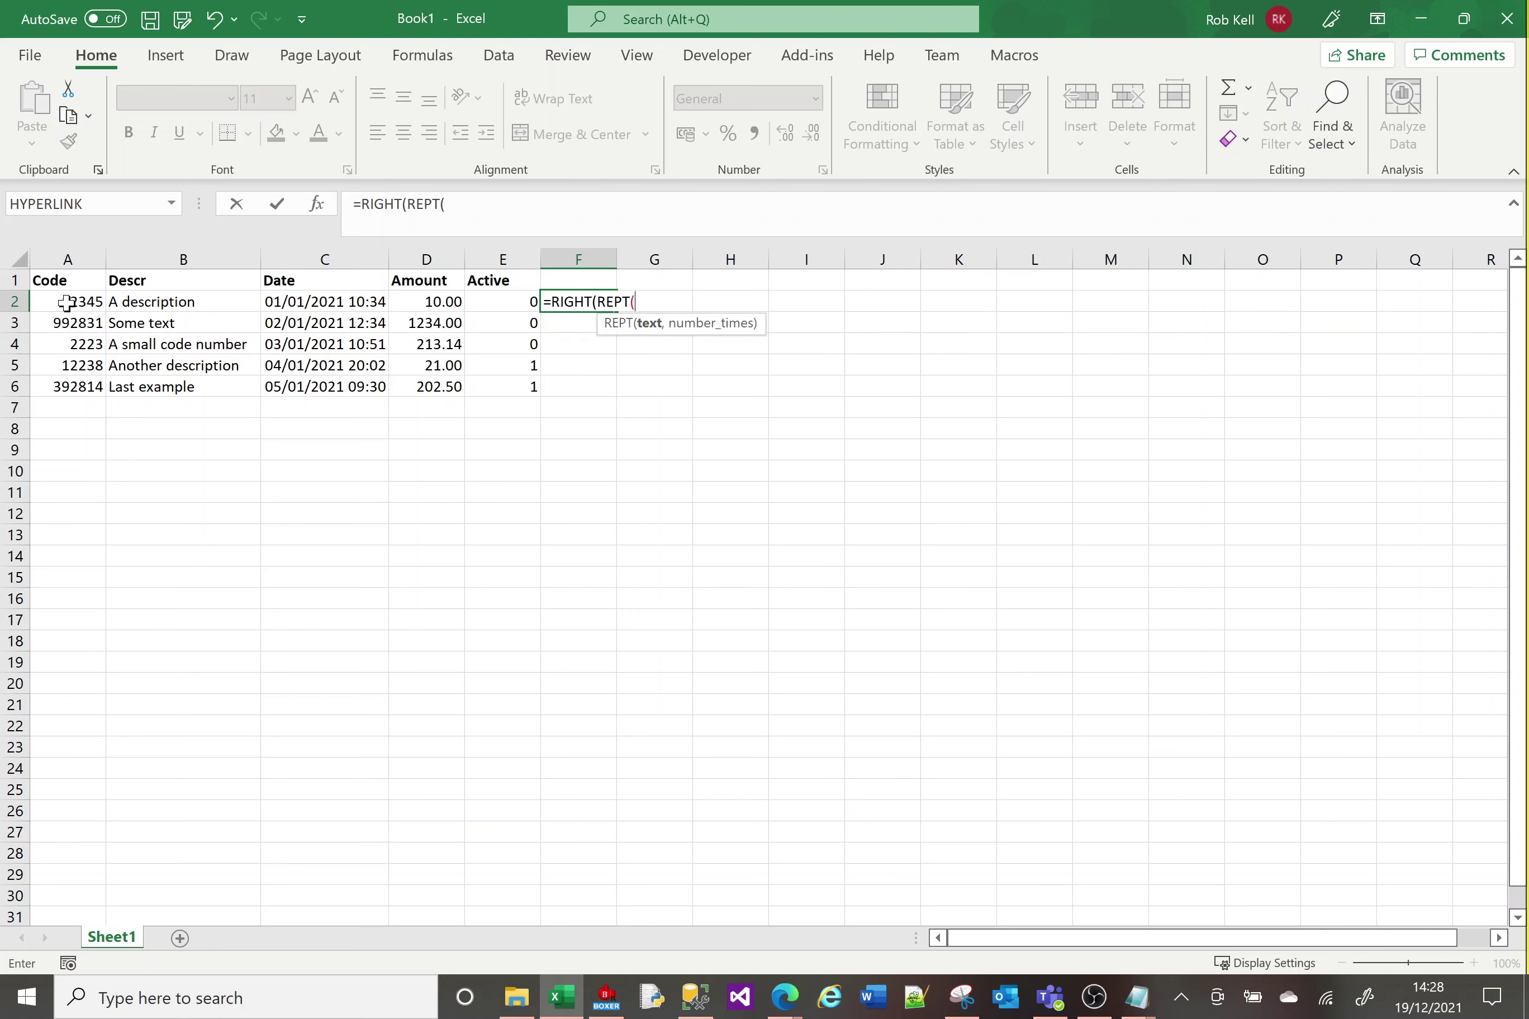
{"action": "type", "text": "\"0\", 8)"}
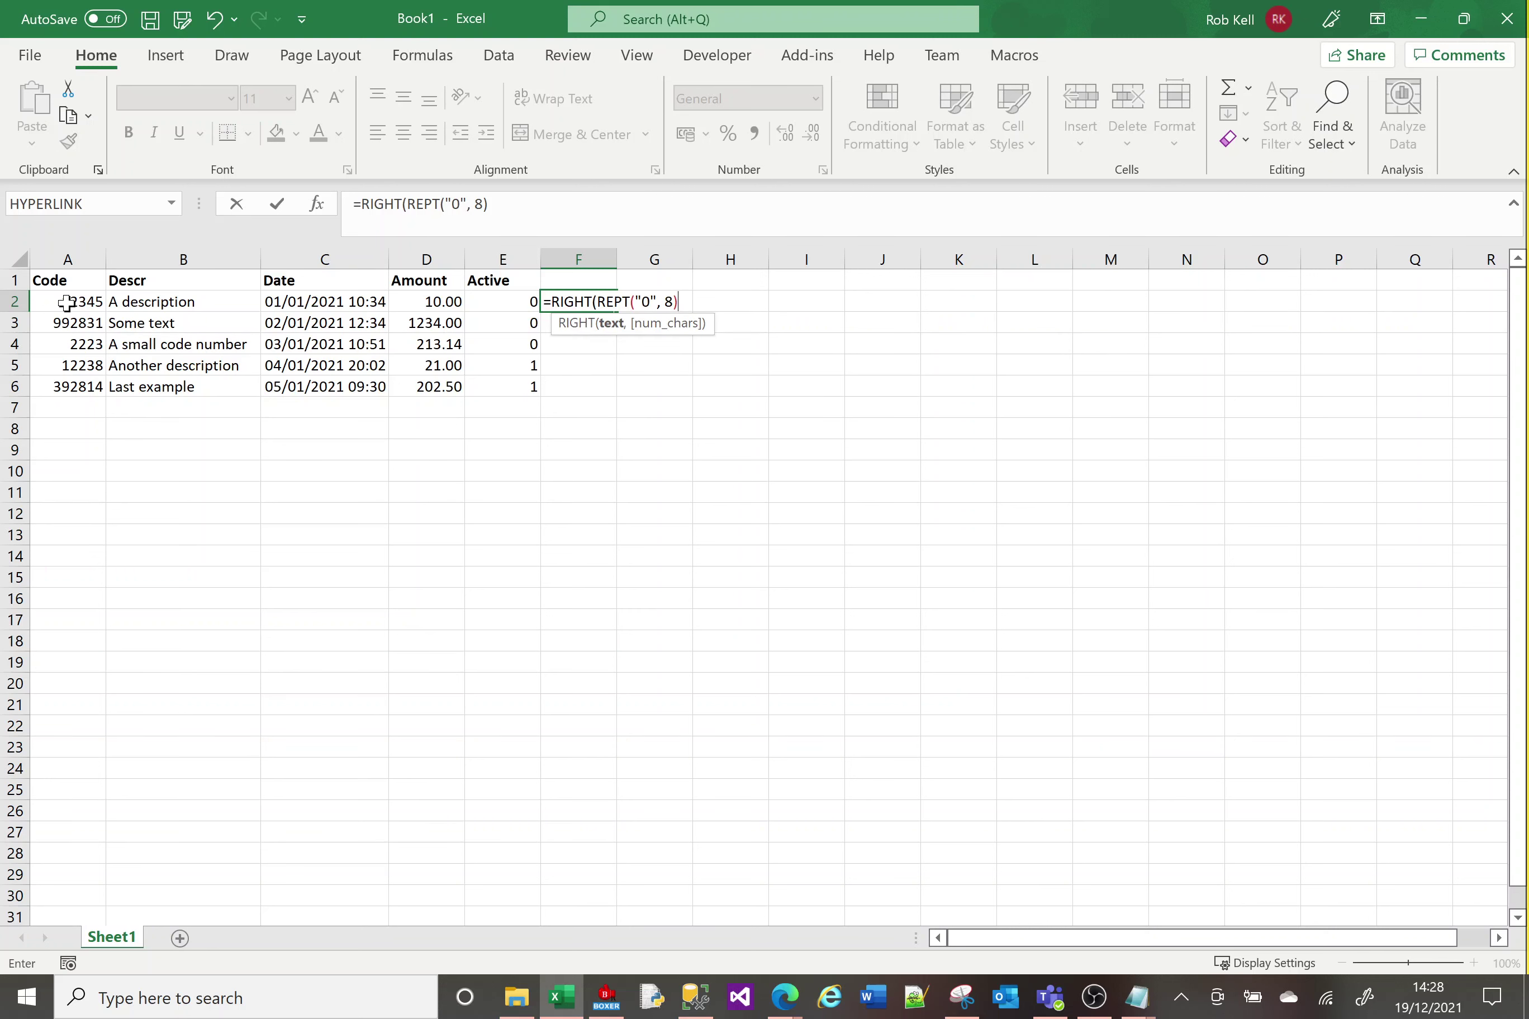
{"action": "type", "text": " &"}
{"action": "key", "text": "shift+space"}
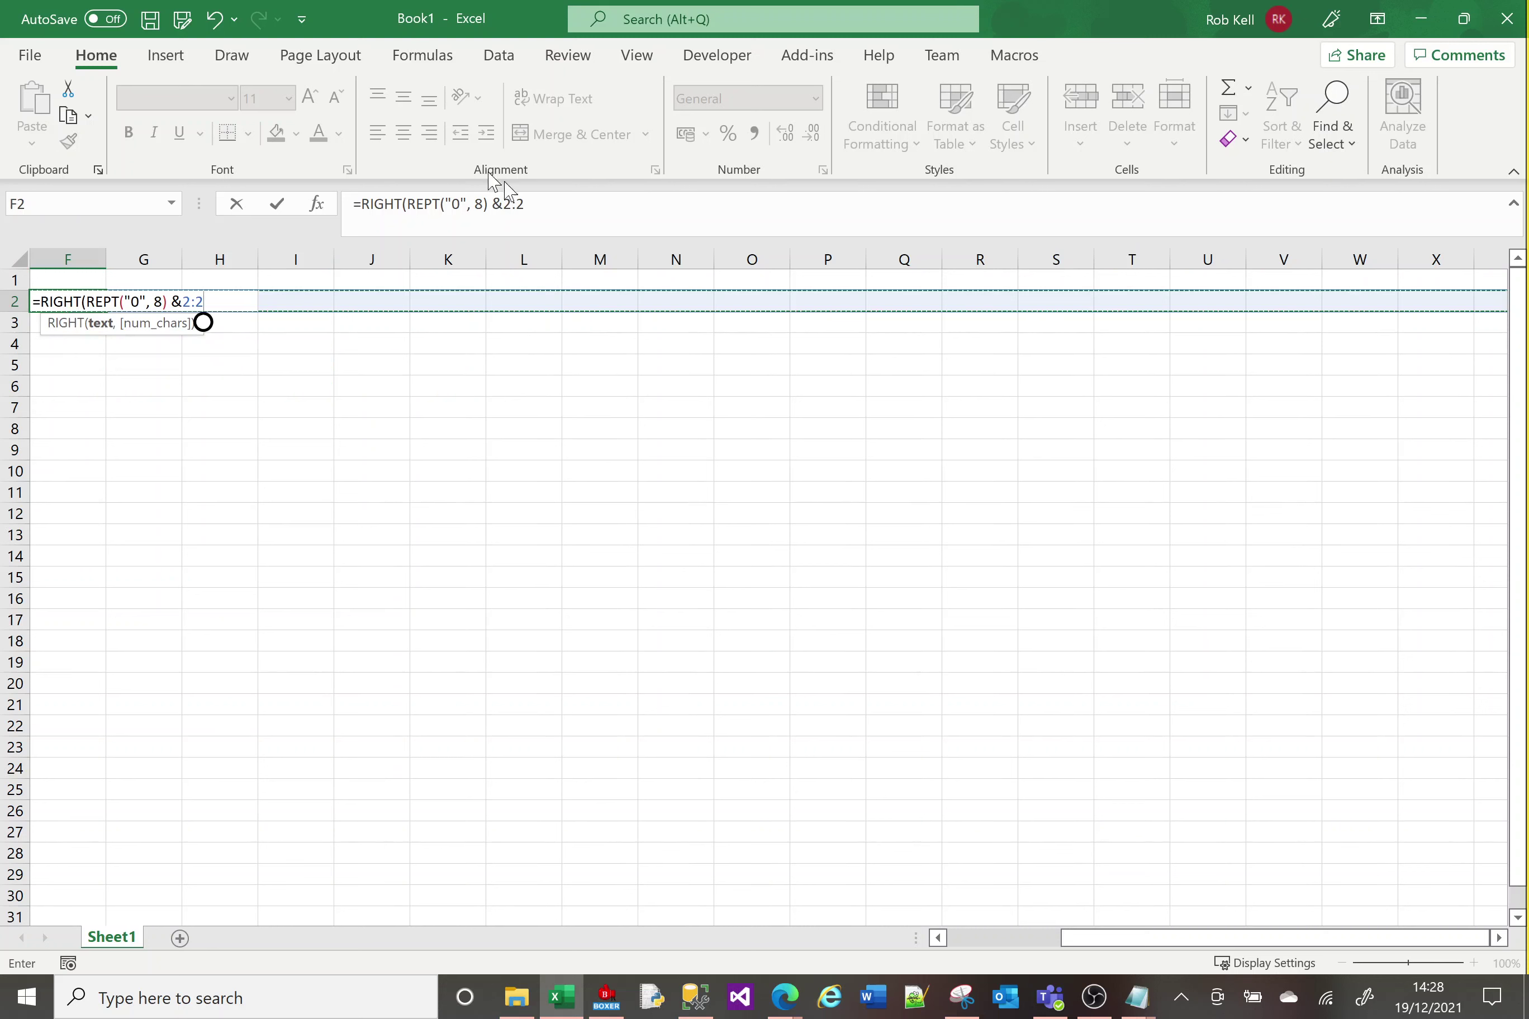
{"action": "left_click", "coordinate": [561, 219]}
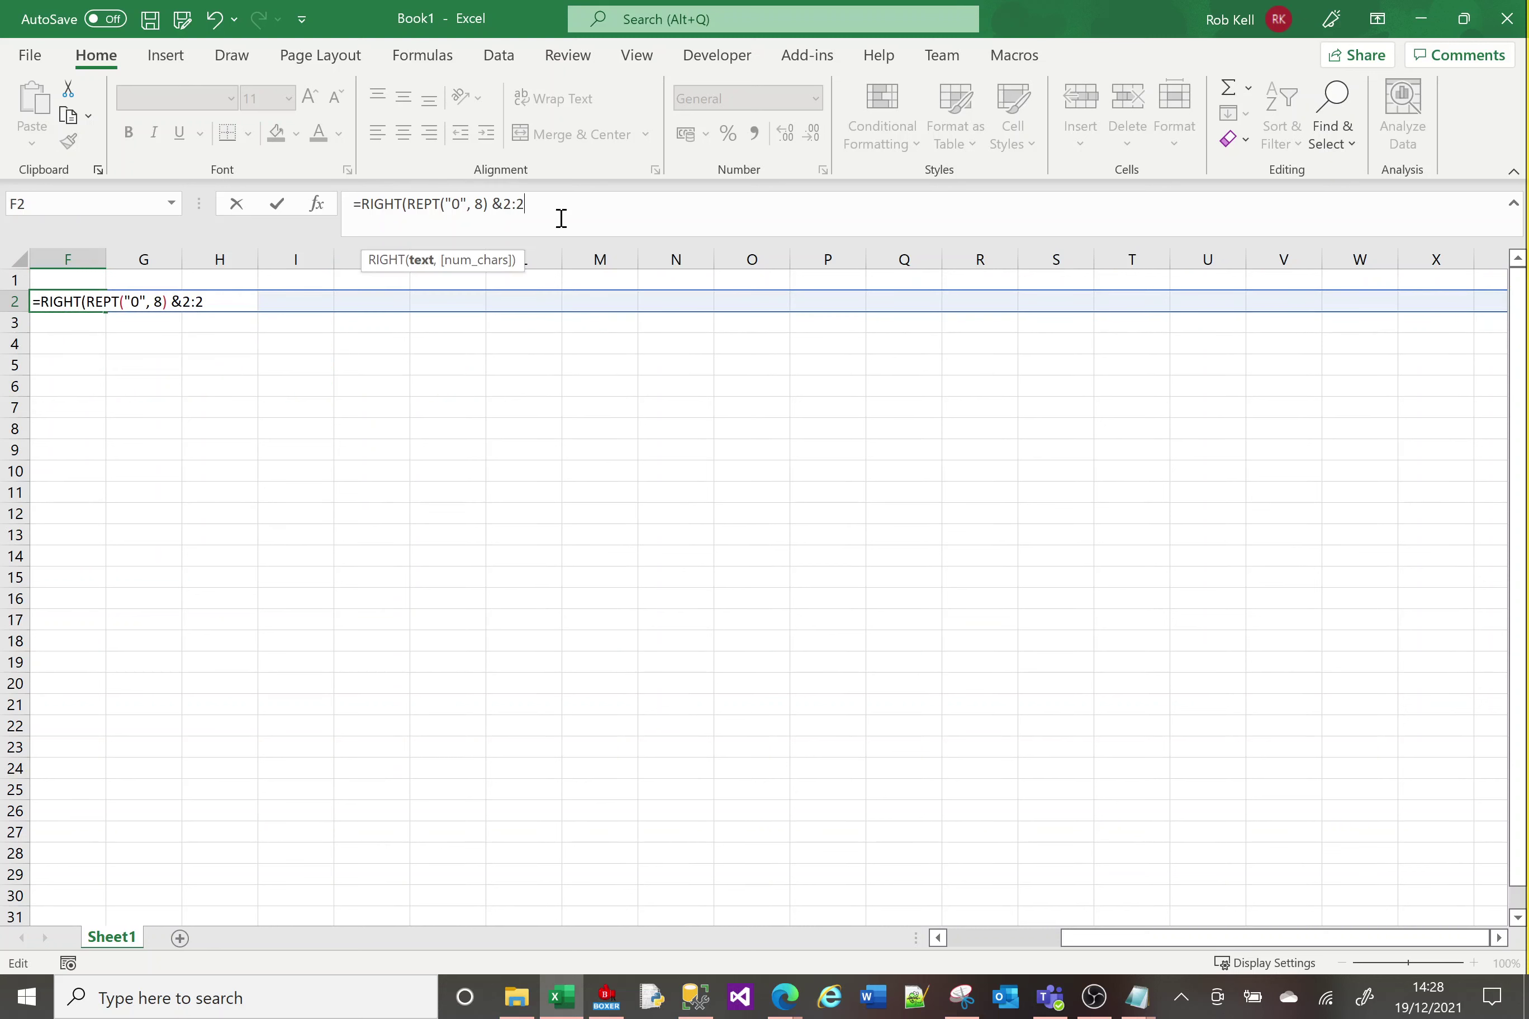
{"action": "key", "text": "BackSpace"}
{"action": "key", "text": "BackSpace"}
{"action": "key", "text": "BackSpace"}
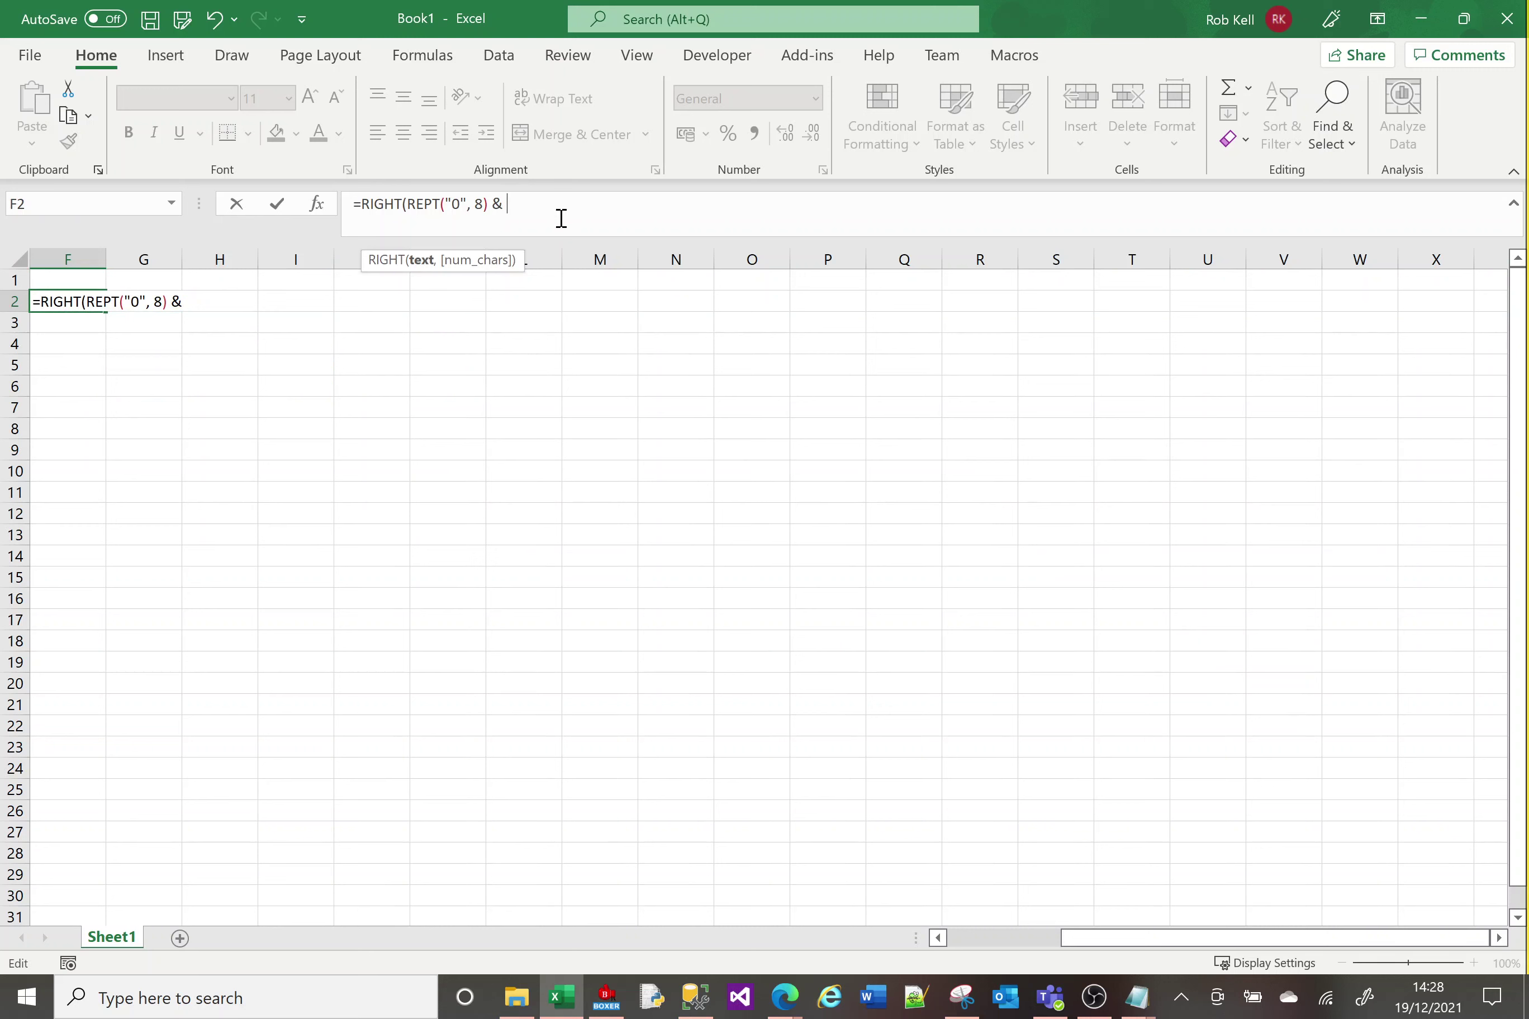
{"action": "type", "text": "a2, 8)"}
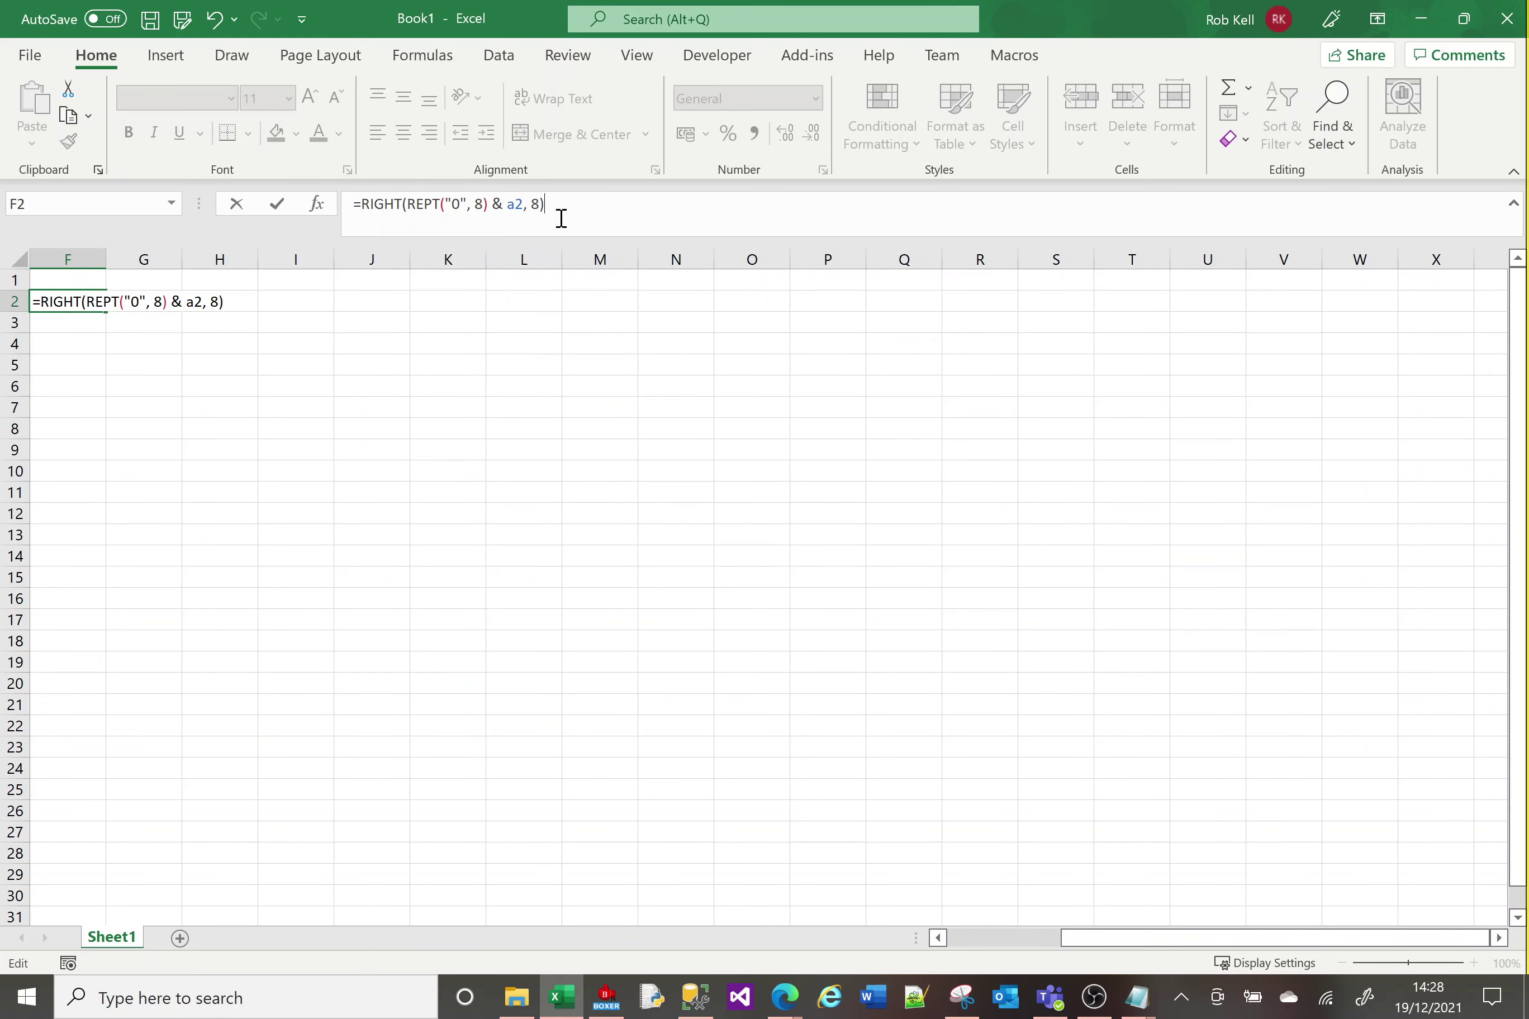
{"action": "key", "text": "Return"}
{"action": "key", "text": "Up"}
{"action": "key", "text": "Home"}
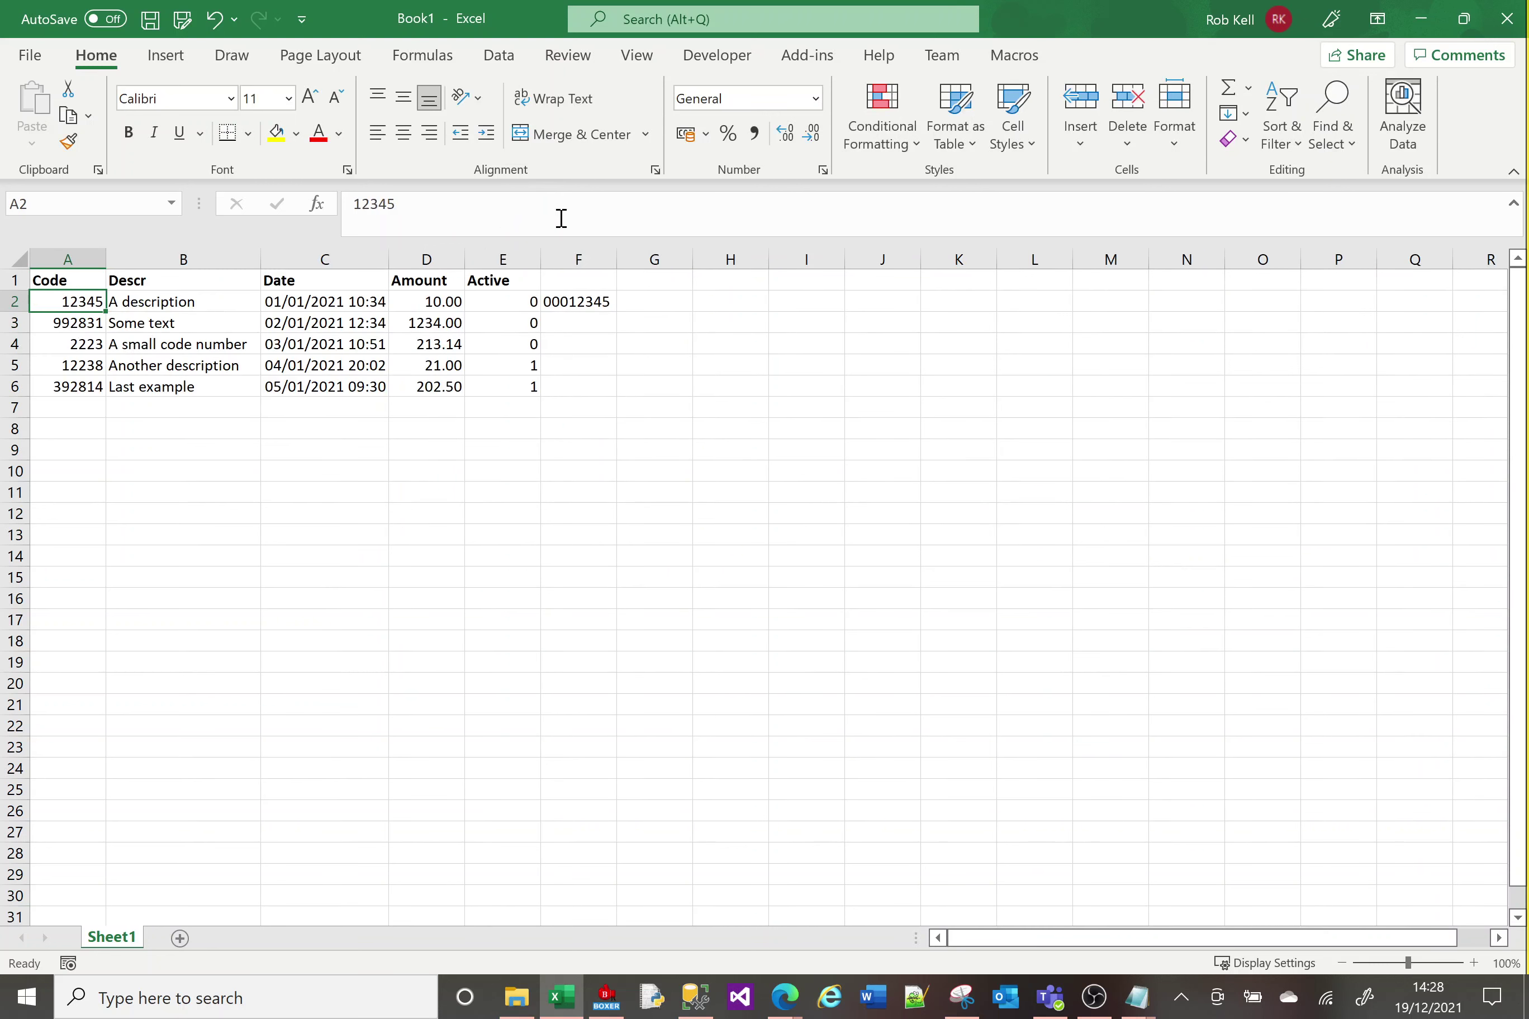
Test the REPT("0", 8) & A2 part of F2's formula as a separate formula in G2.
{"action": "left_click", "coordinate": [587, 299]}
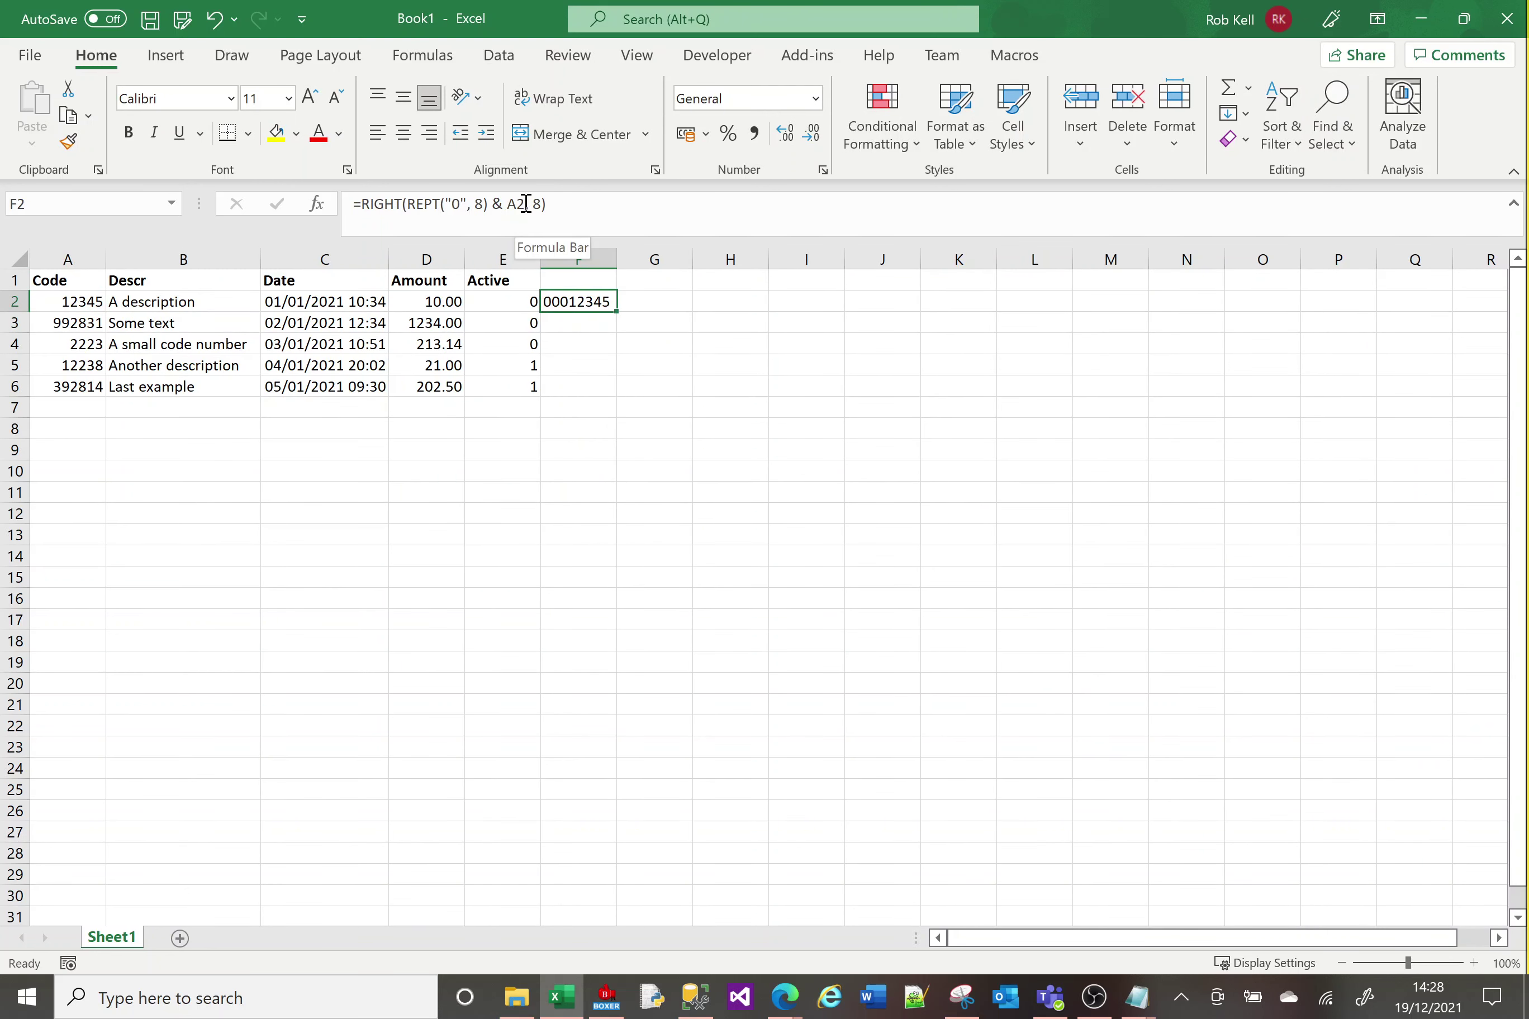
{"action": "left_click_drag", "start_coordinate": [526, 203], "coordinate": [406, 204]}
{"action": "key", "text": "ctrl+c"}
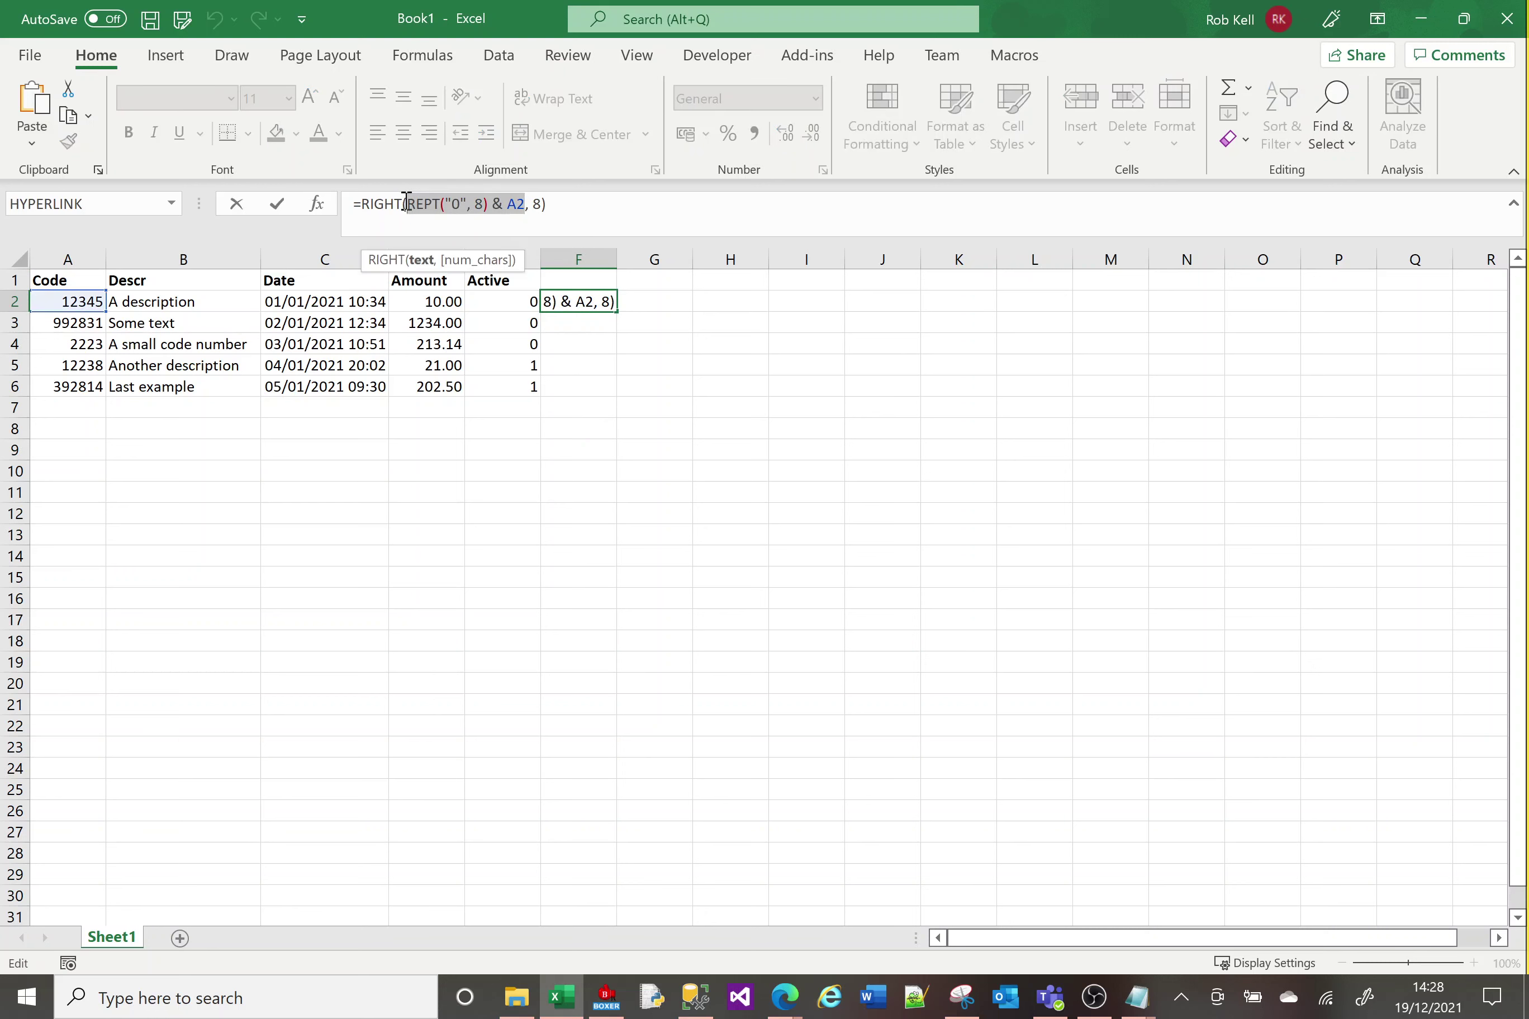
{"action": "key", "text": "Escape"}
{"action": "left_click", "coordinate": [662, 299]}
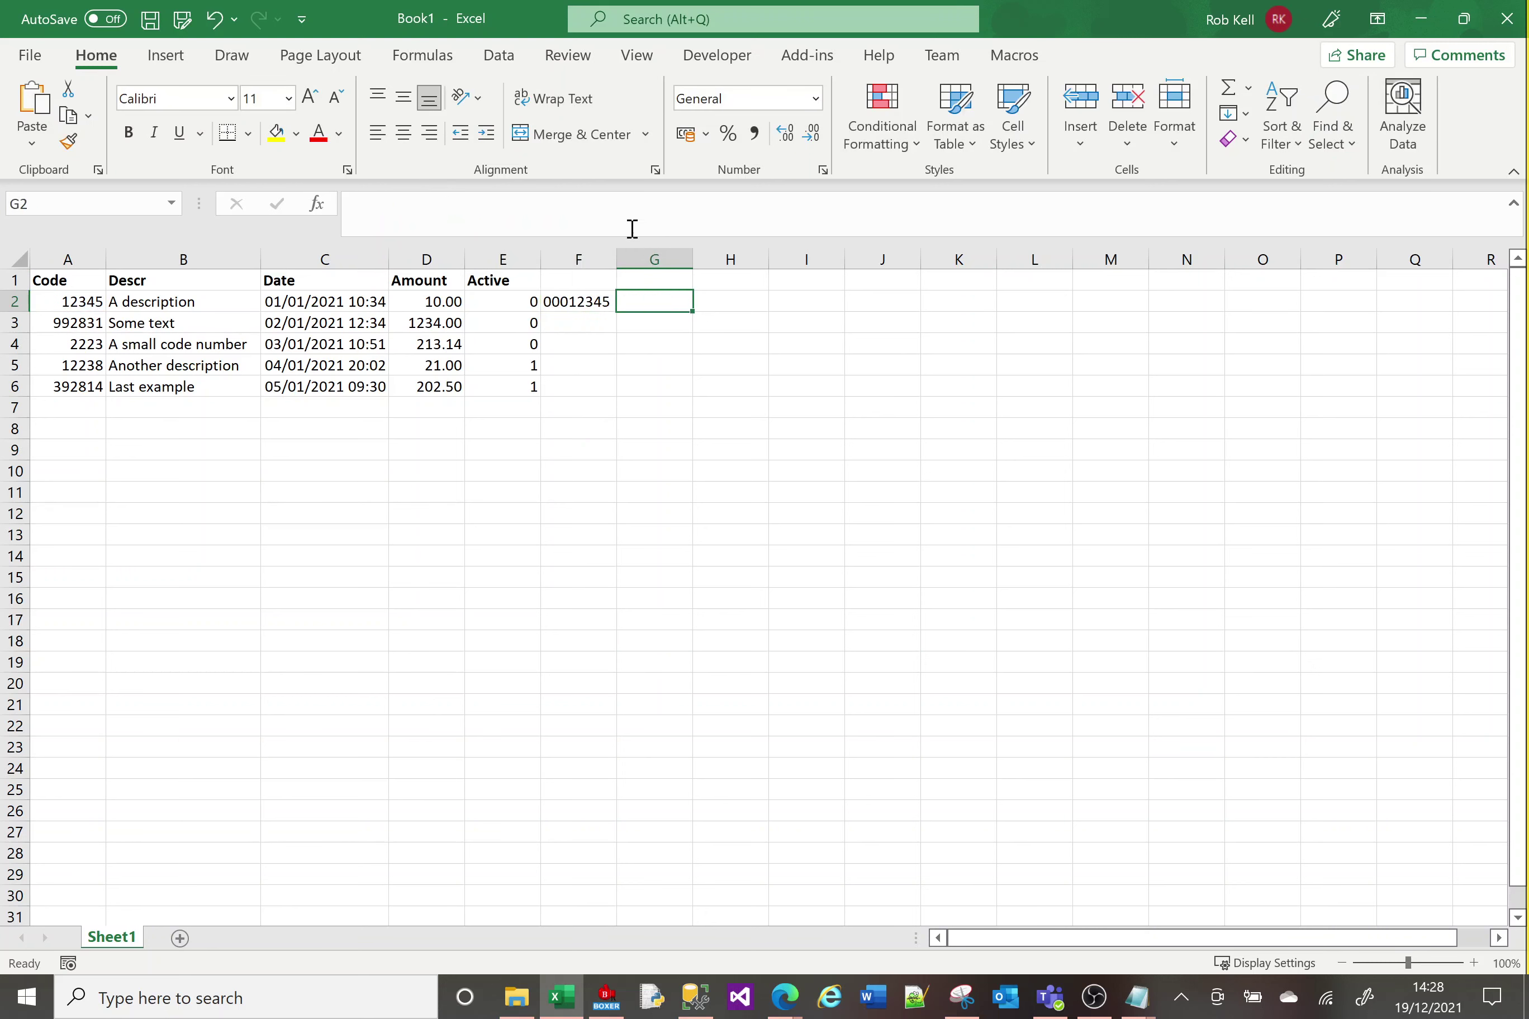
{"action": "type", "text": "="}
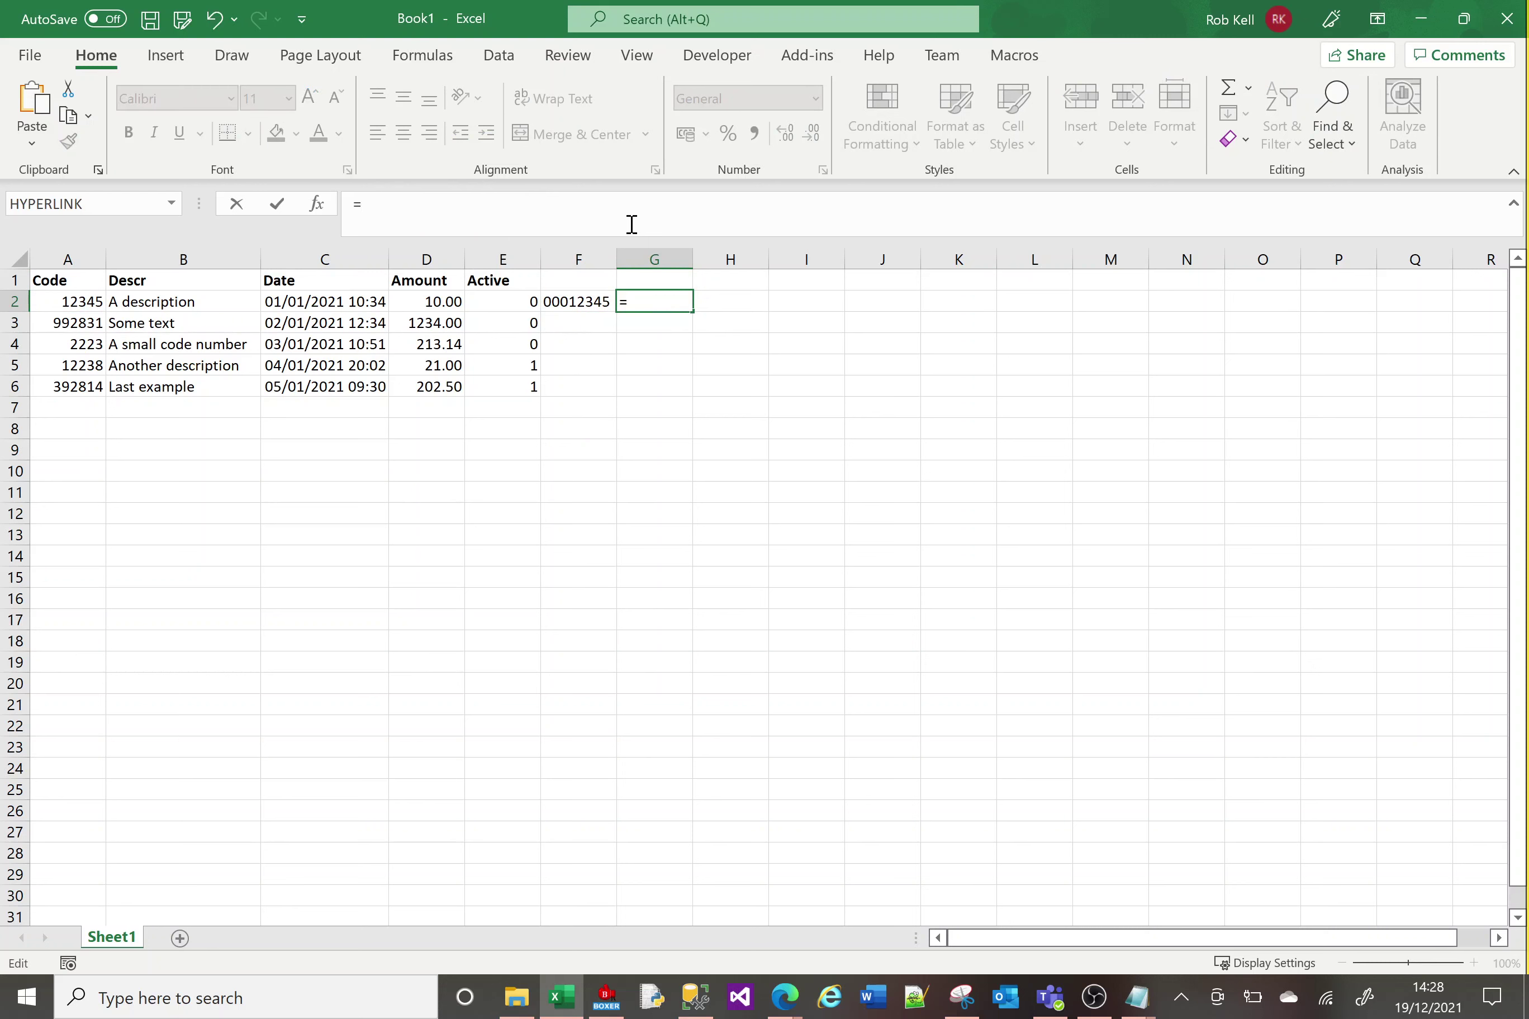
{"action": "key", "text": "ctrl+v"}
{"action": "key", "text": "Return"}
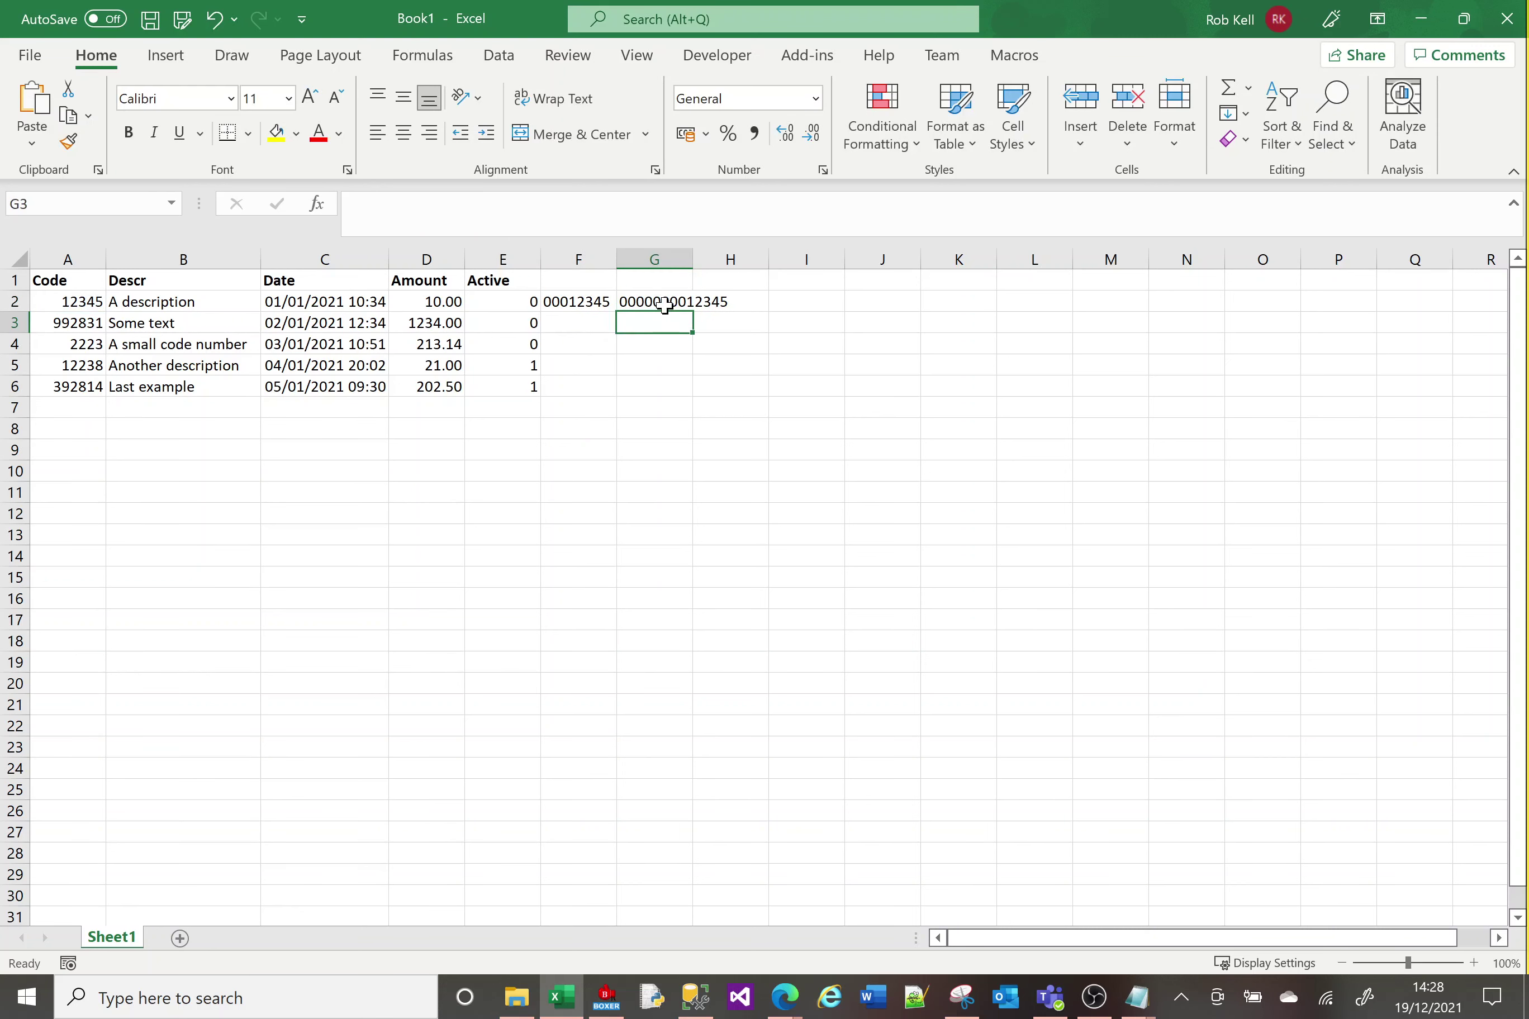
{"action": "left_click", "coordinate": [664, 304]}
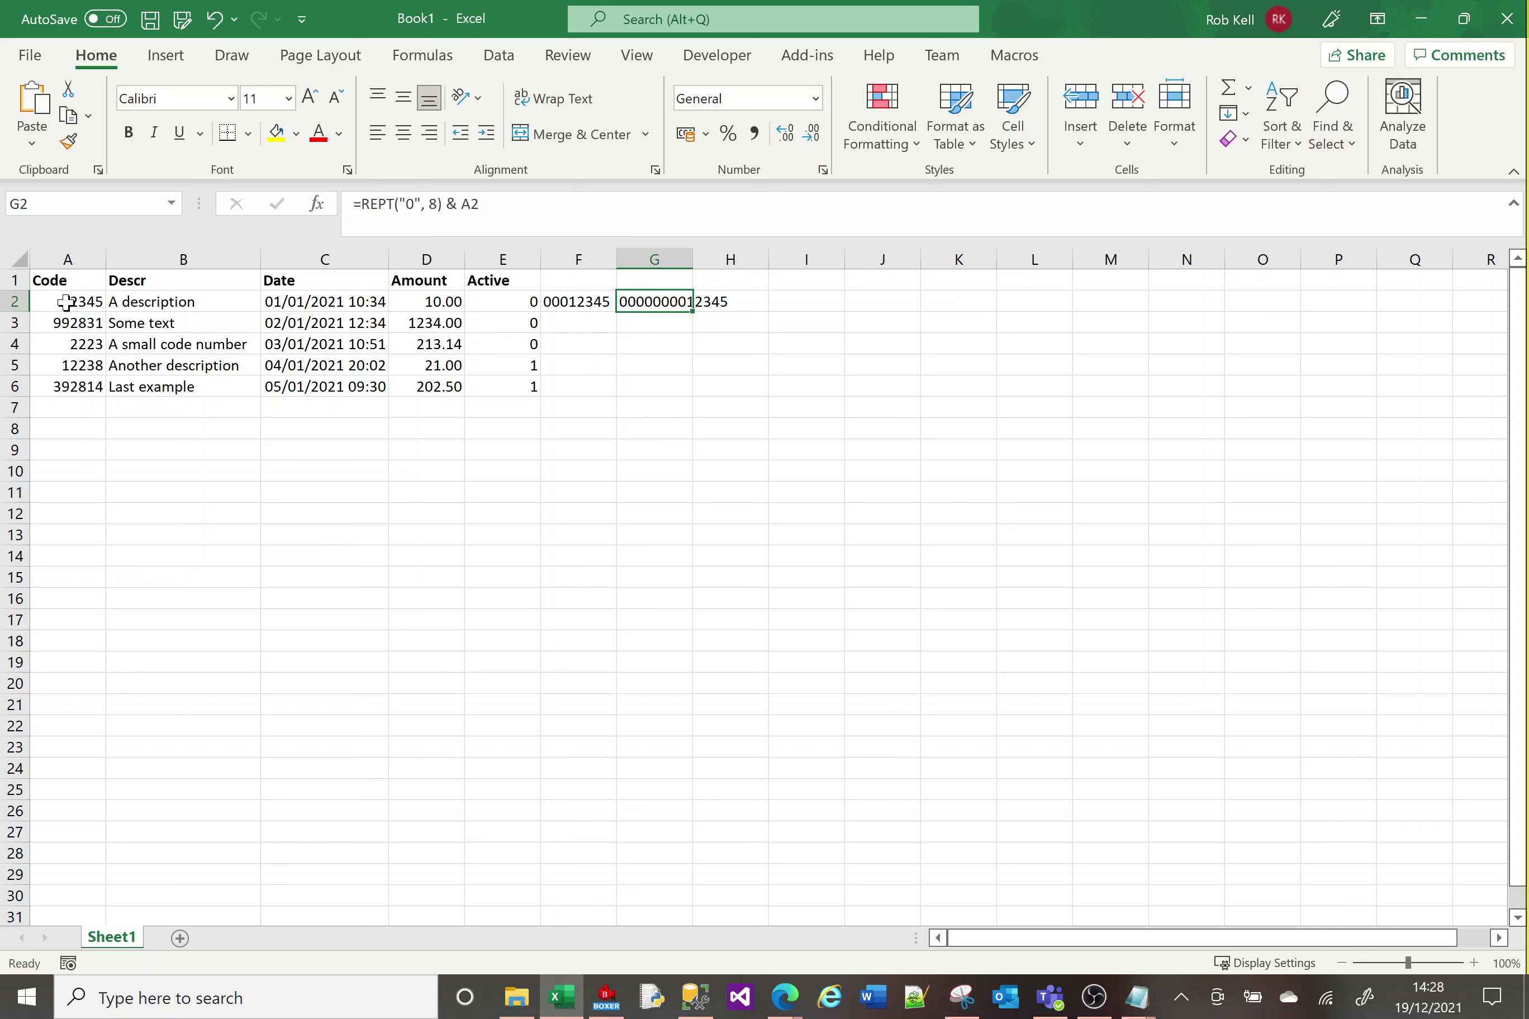
Compare against the REPT portion of F2's formula, leaving F2 unchanged.
{"action": "left_click", "coordinate": [564, 301]}
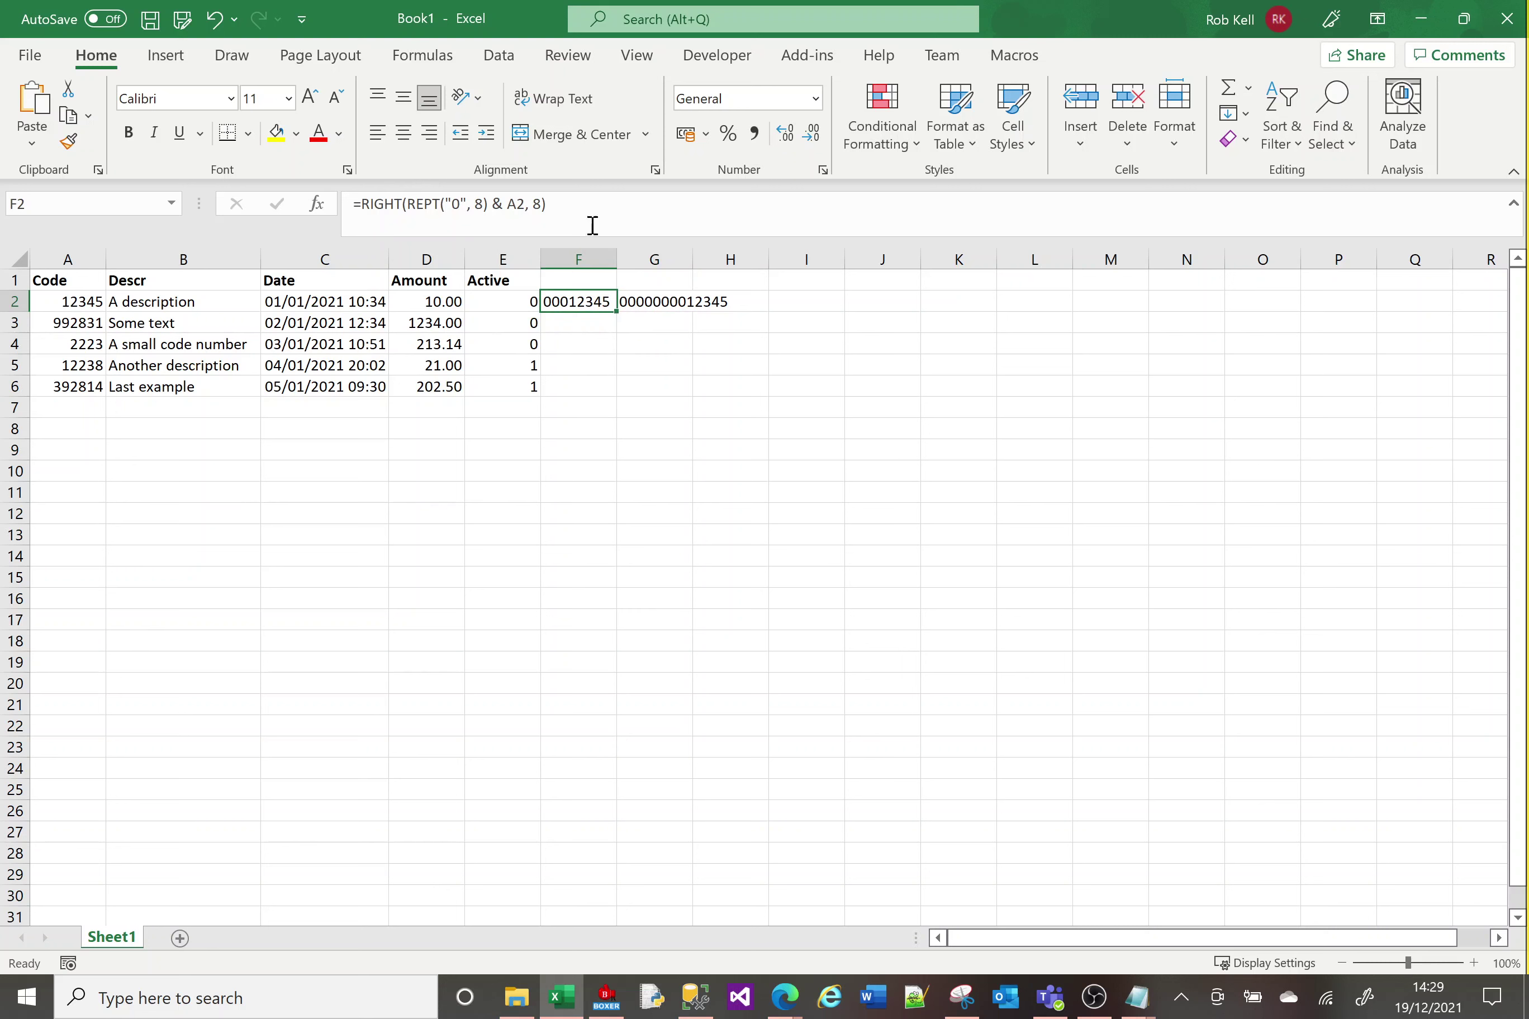
{"action": "left_click", "coordinate": [374, 207]}
{"action": "left_click", "coordinate": [423, 207]}
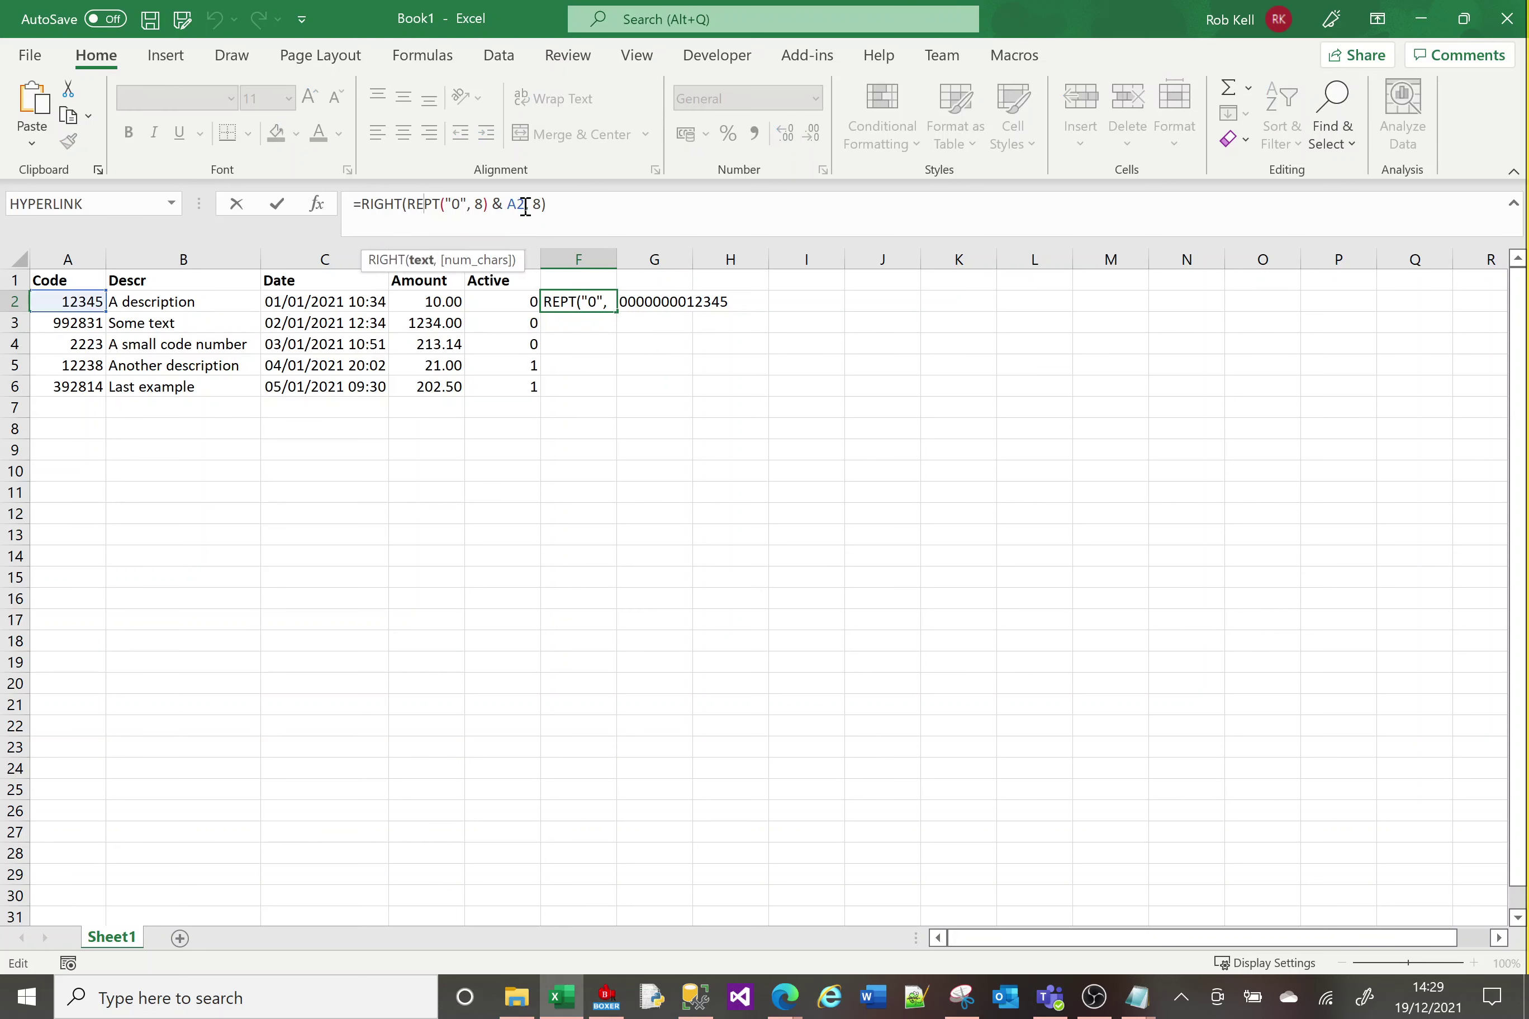
{"action": "left_click_drag", "start_coordinate": [524, 205], "coordinate": [408, 209]}
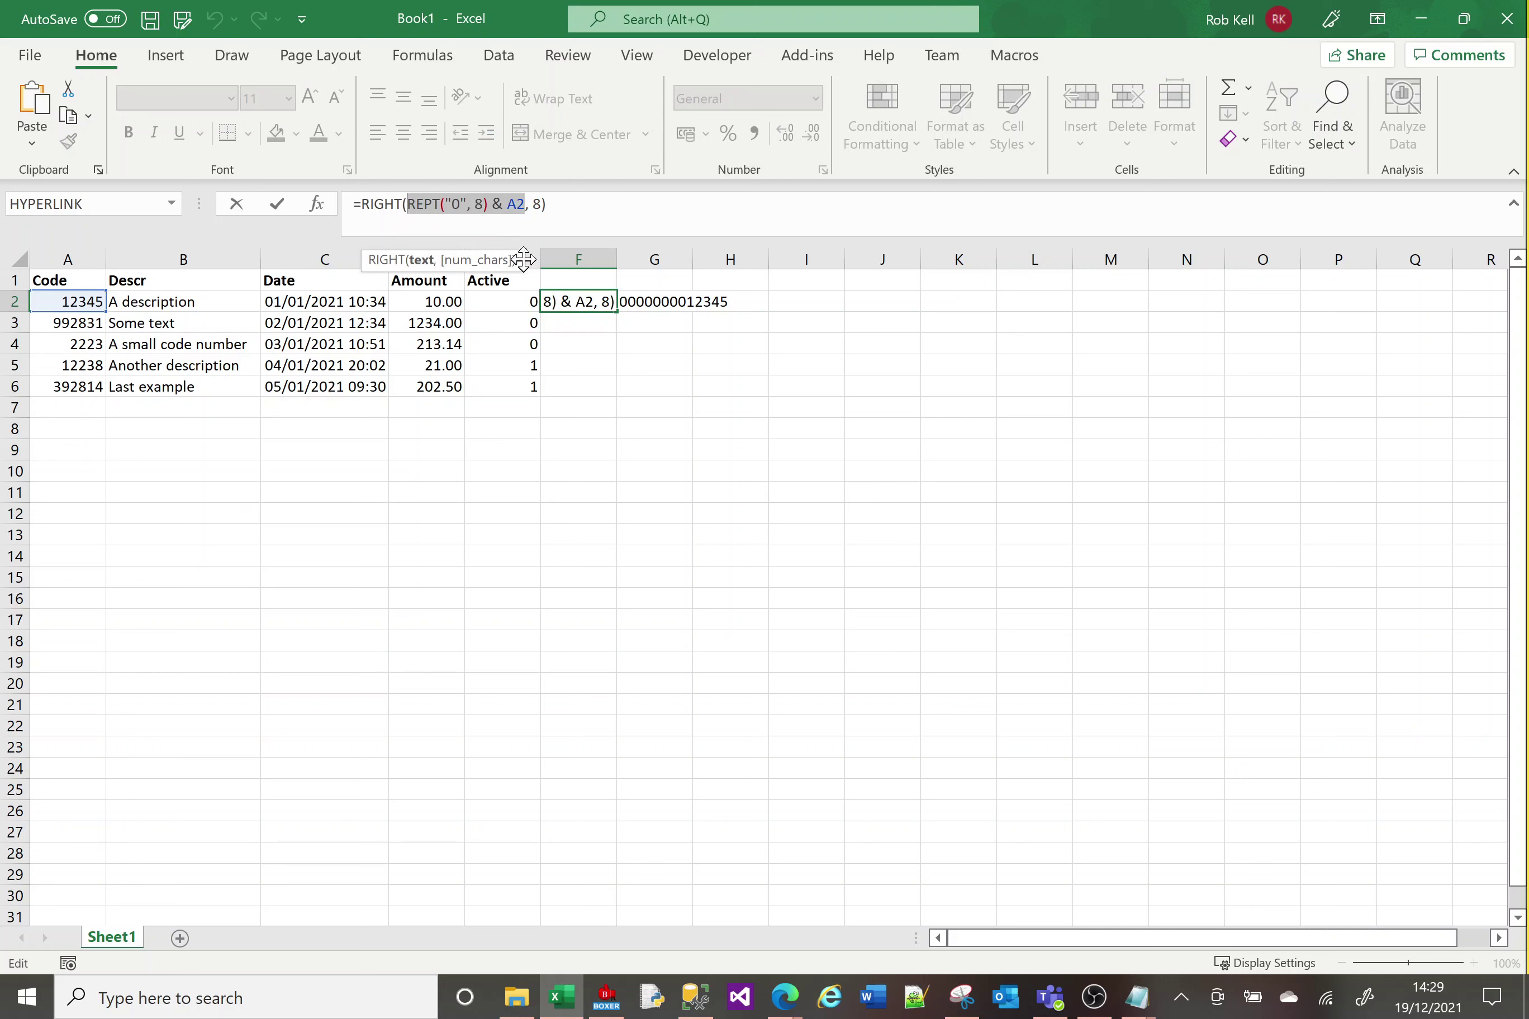
{"action": "left_click", "coordinate": [537, 204]}
{"action": "key", "text": "Return"}
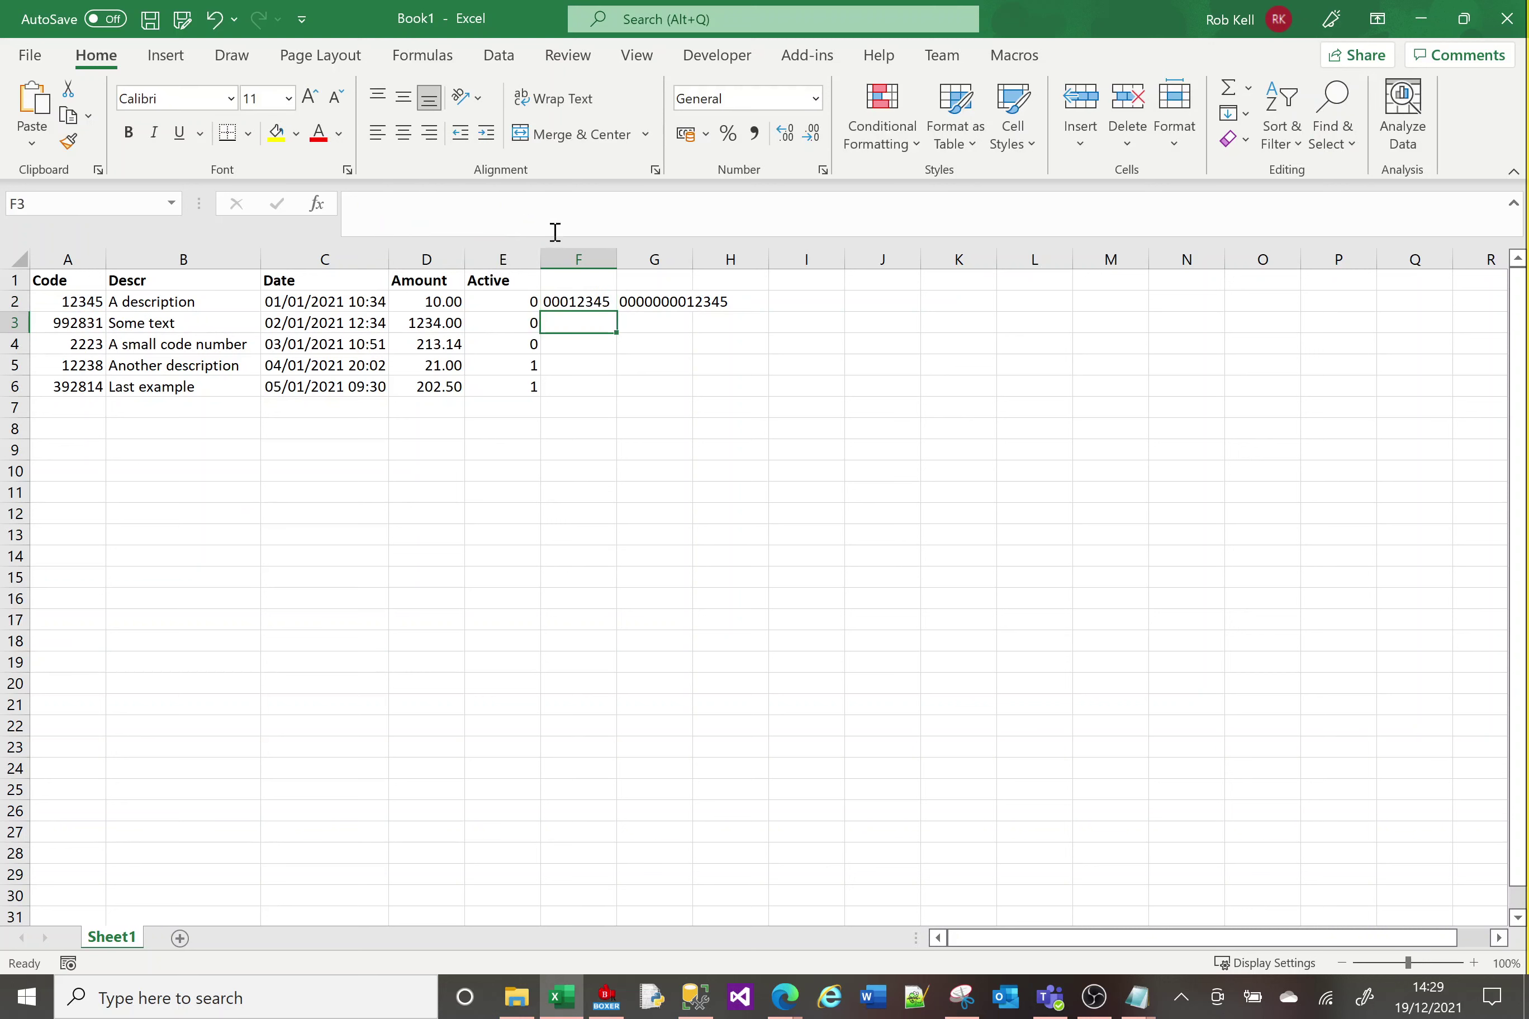
Fill F2's padding formula down to F6 and clear the G2 test cell.
{"action": "left_click", "coordinate": [603, 305]}
{"action": "left_click_drag", "start_coordinate": [615, 311], "coordinate": [635, 395]}
{"action": "left_click", "coordinate": [672, 386]}
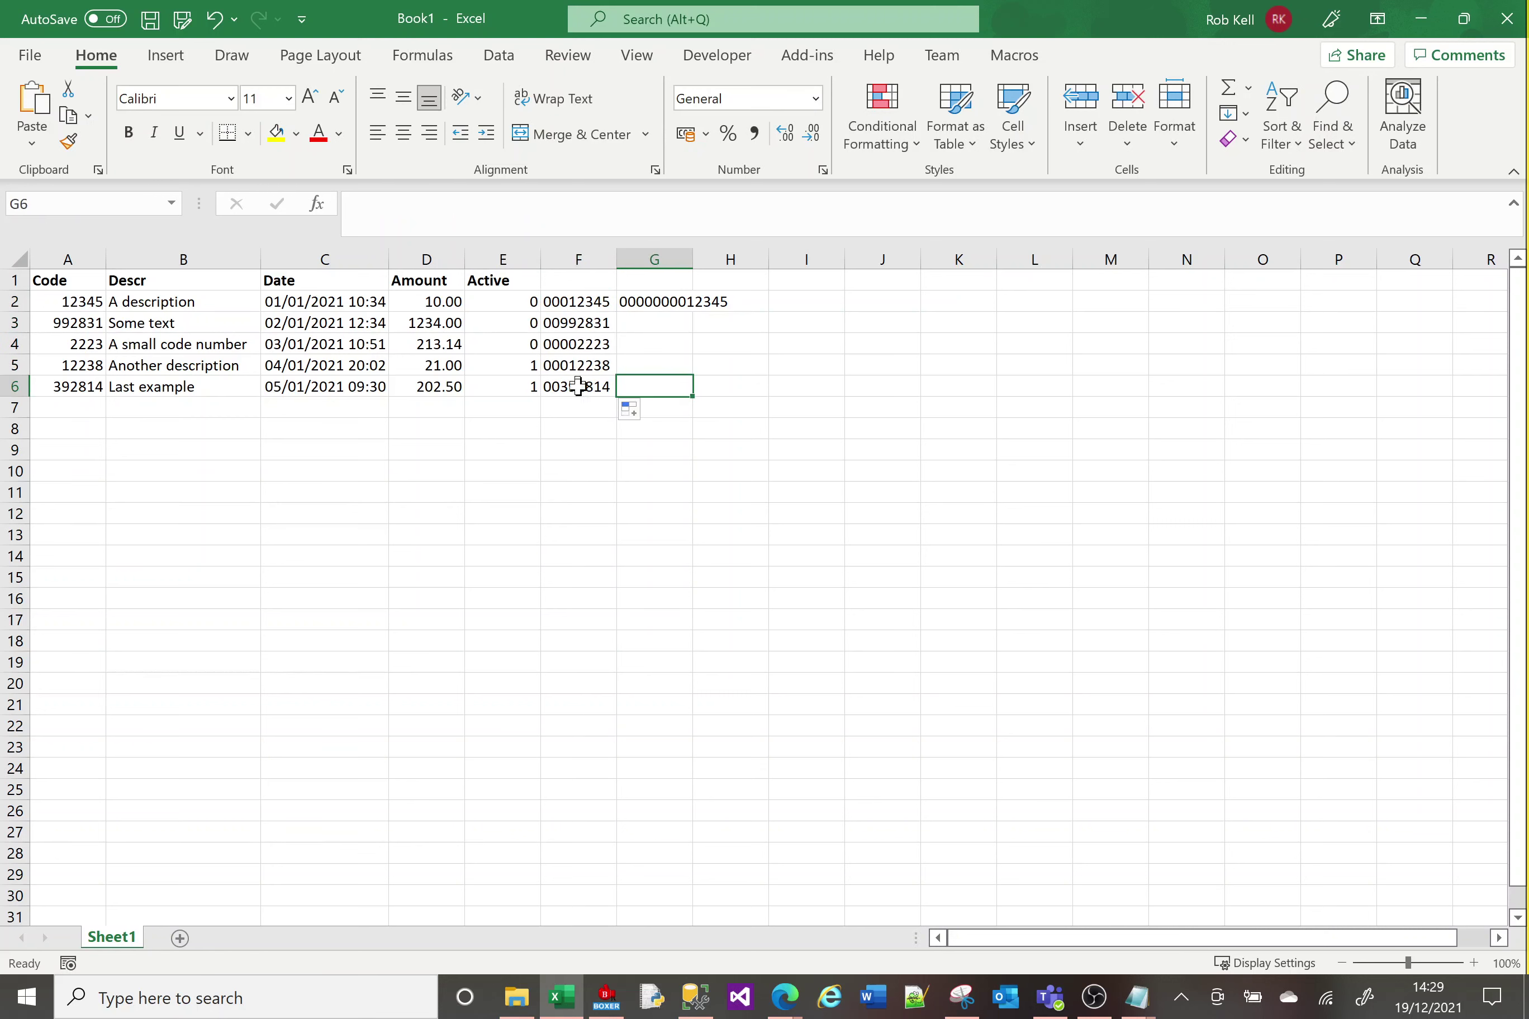
{"action": "left_click", "coordinate": [649, 300]}
{"action": "key", "text": "Delete"}
{"action": "left_click", "coordinate": [598, 298]}
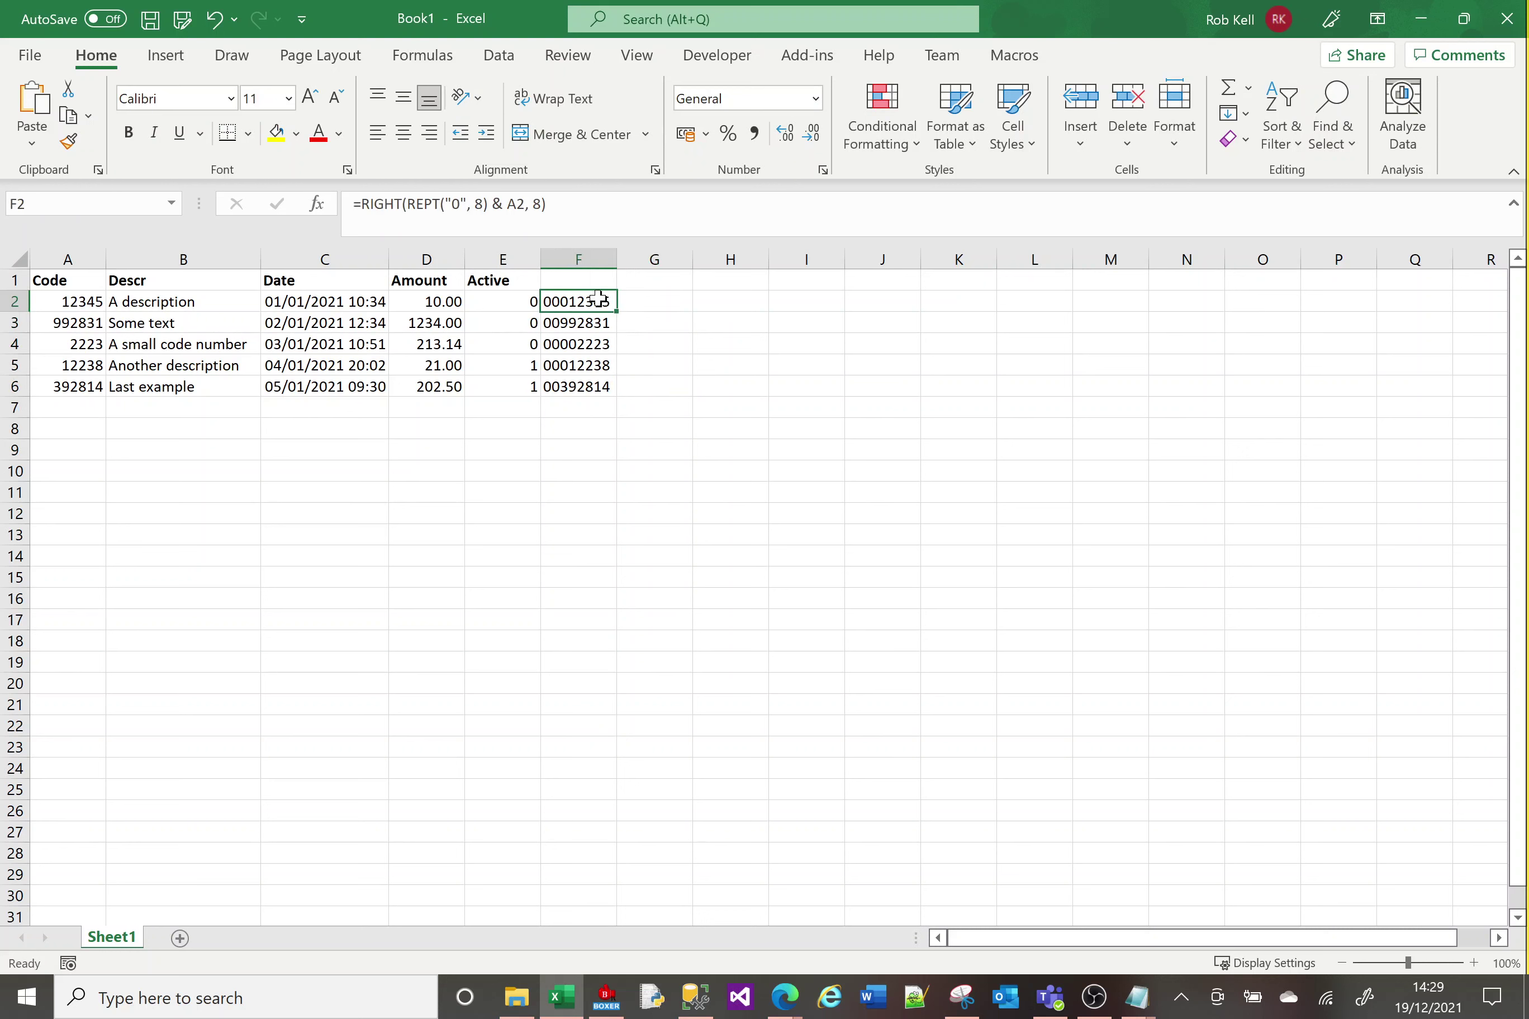
Append &REPT(" ", 10)&B2 to F2's formula, adding ten spaces and the description.
{"action": "left_click", "coordinate": [609, 217]}
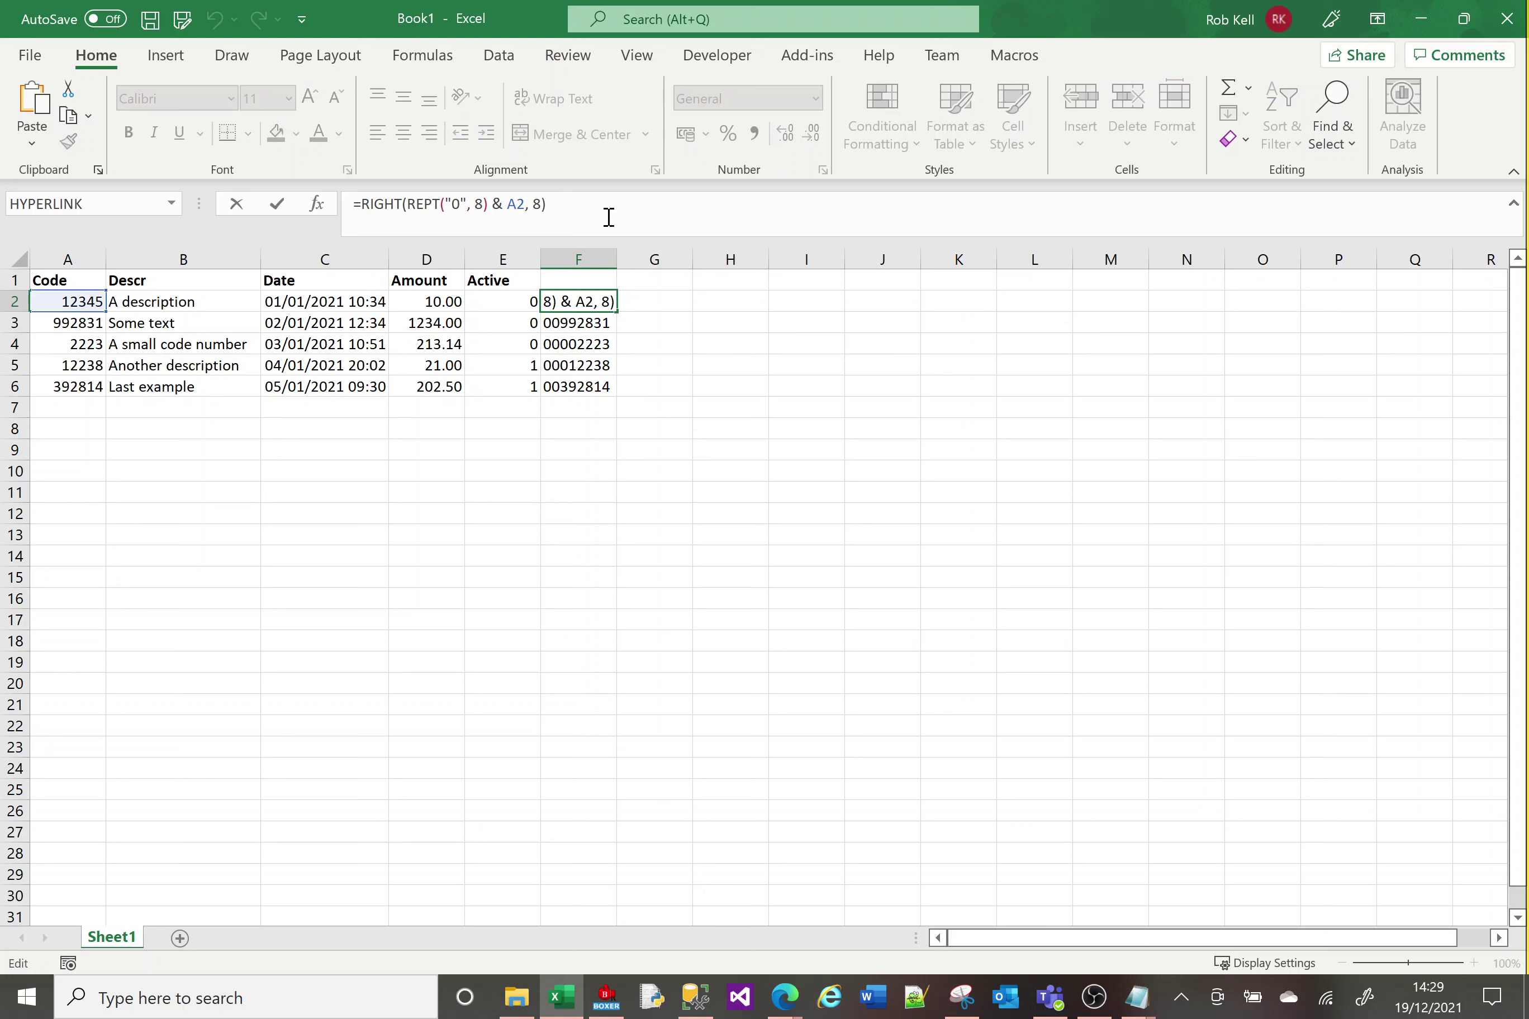
{"action": "type", "text": "&REPT(\""}
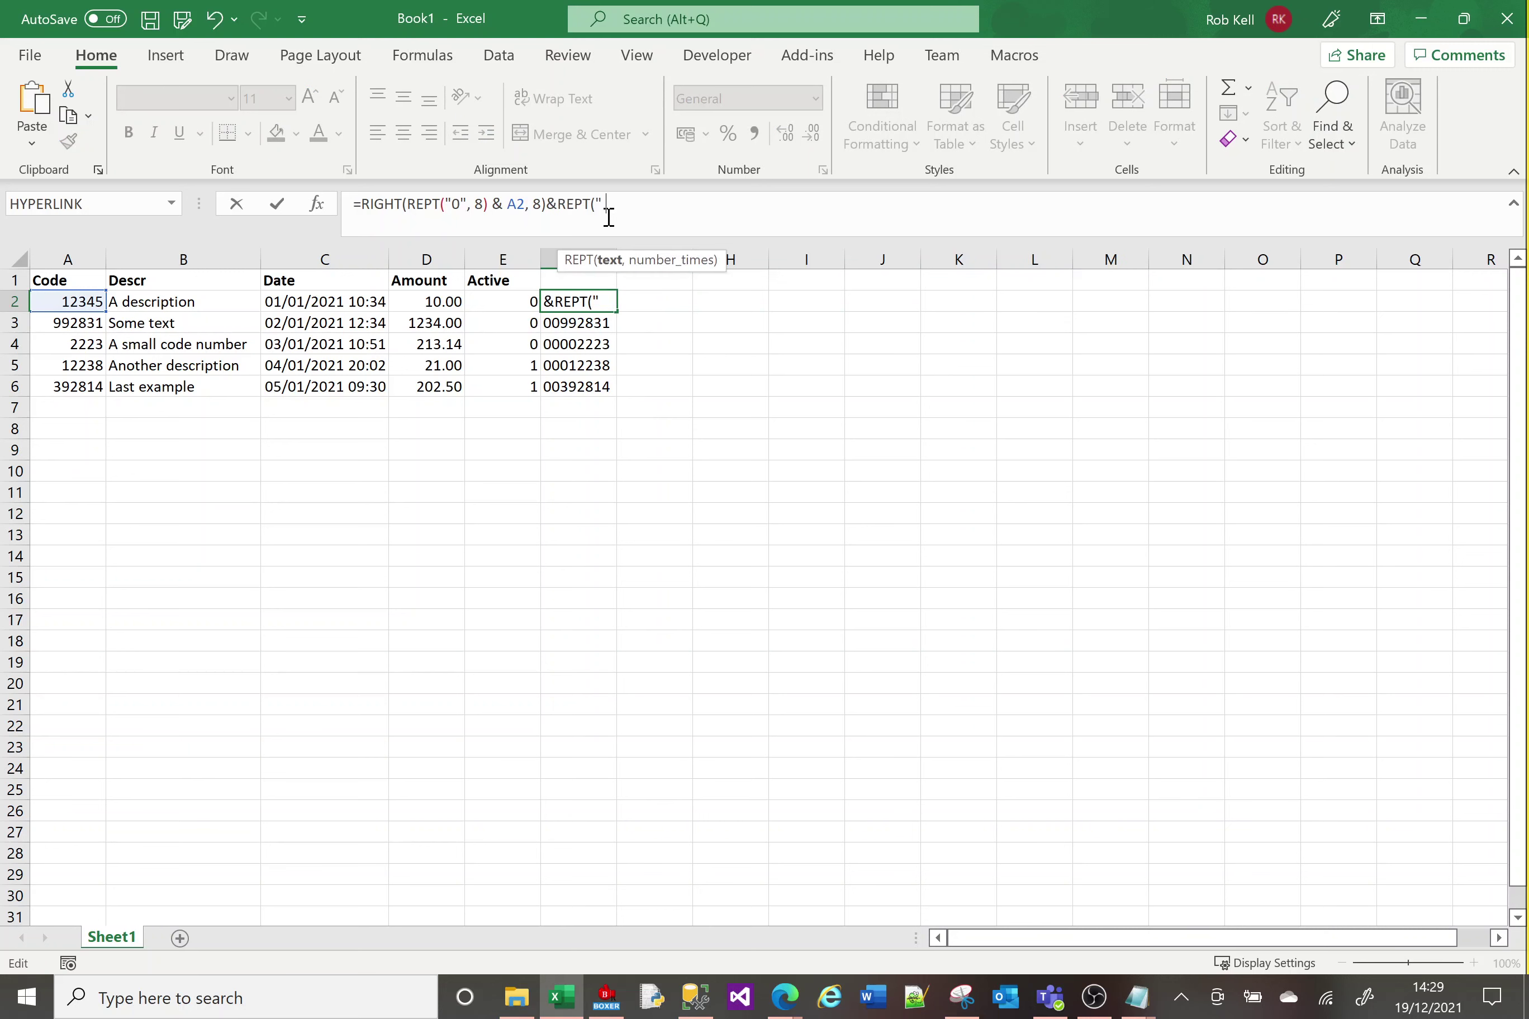
{"action": "type", "text": " \", 10"}
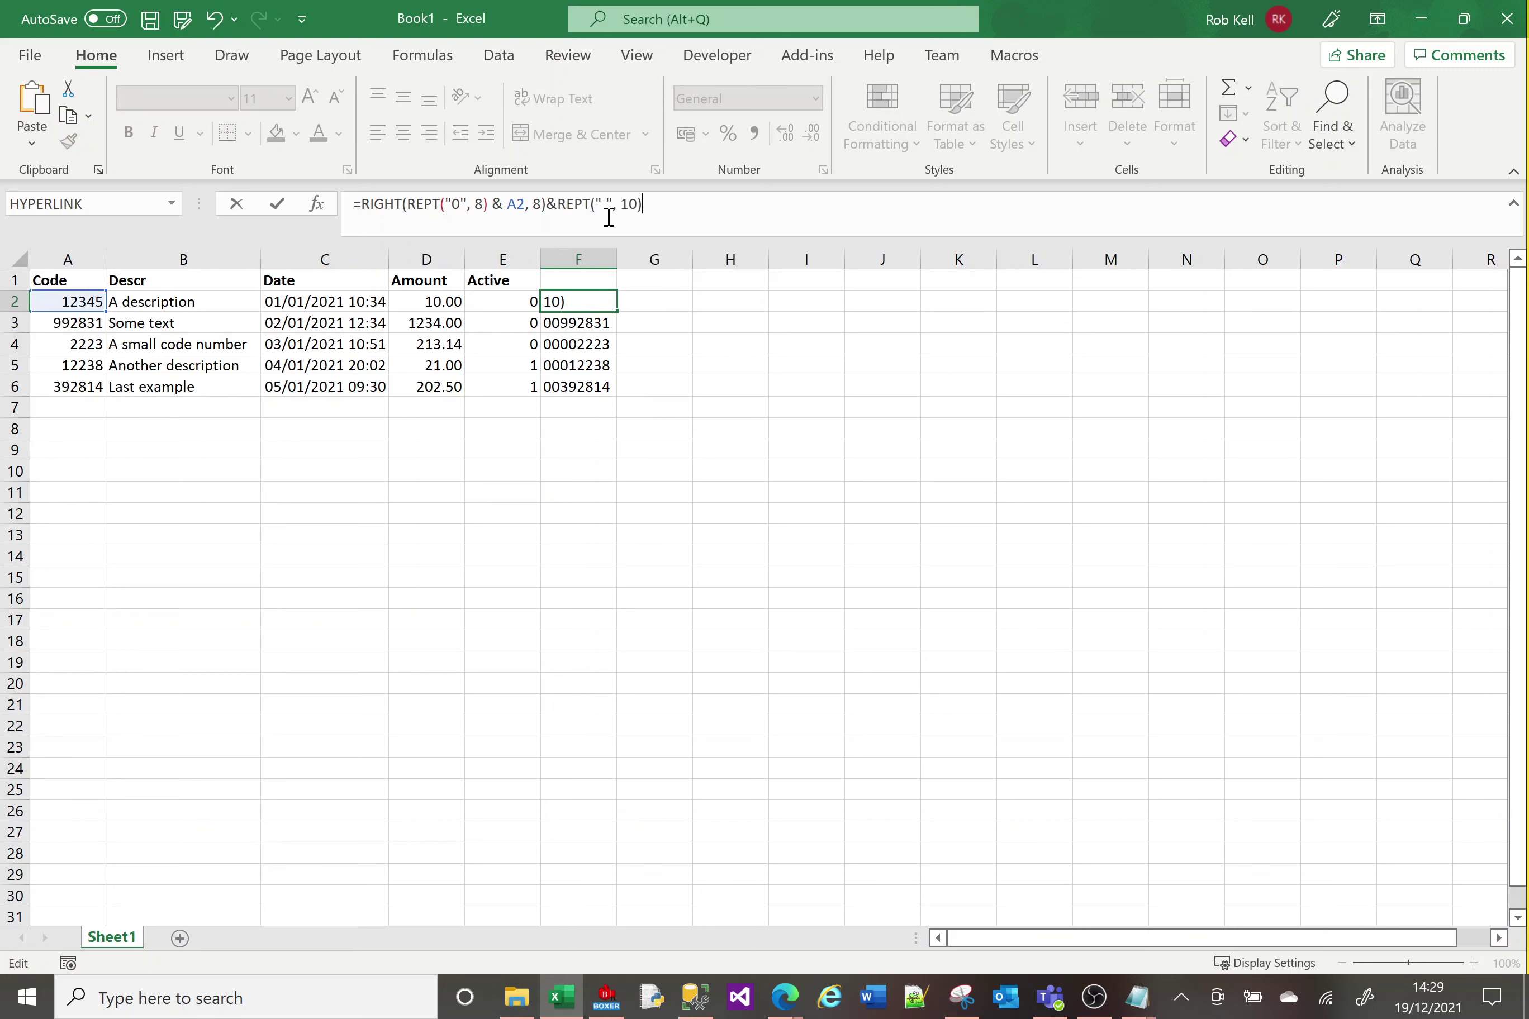
{"action": "key", "text": "Return"}
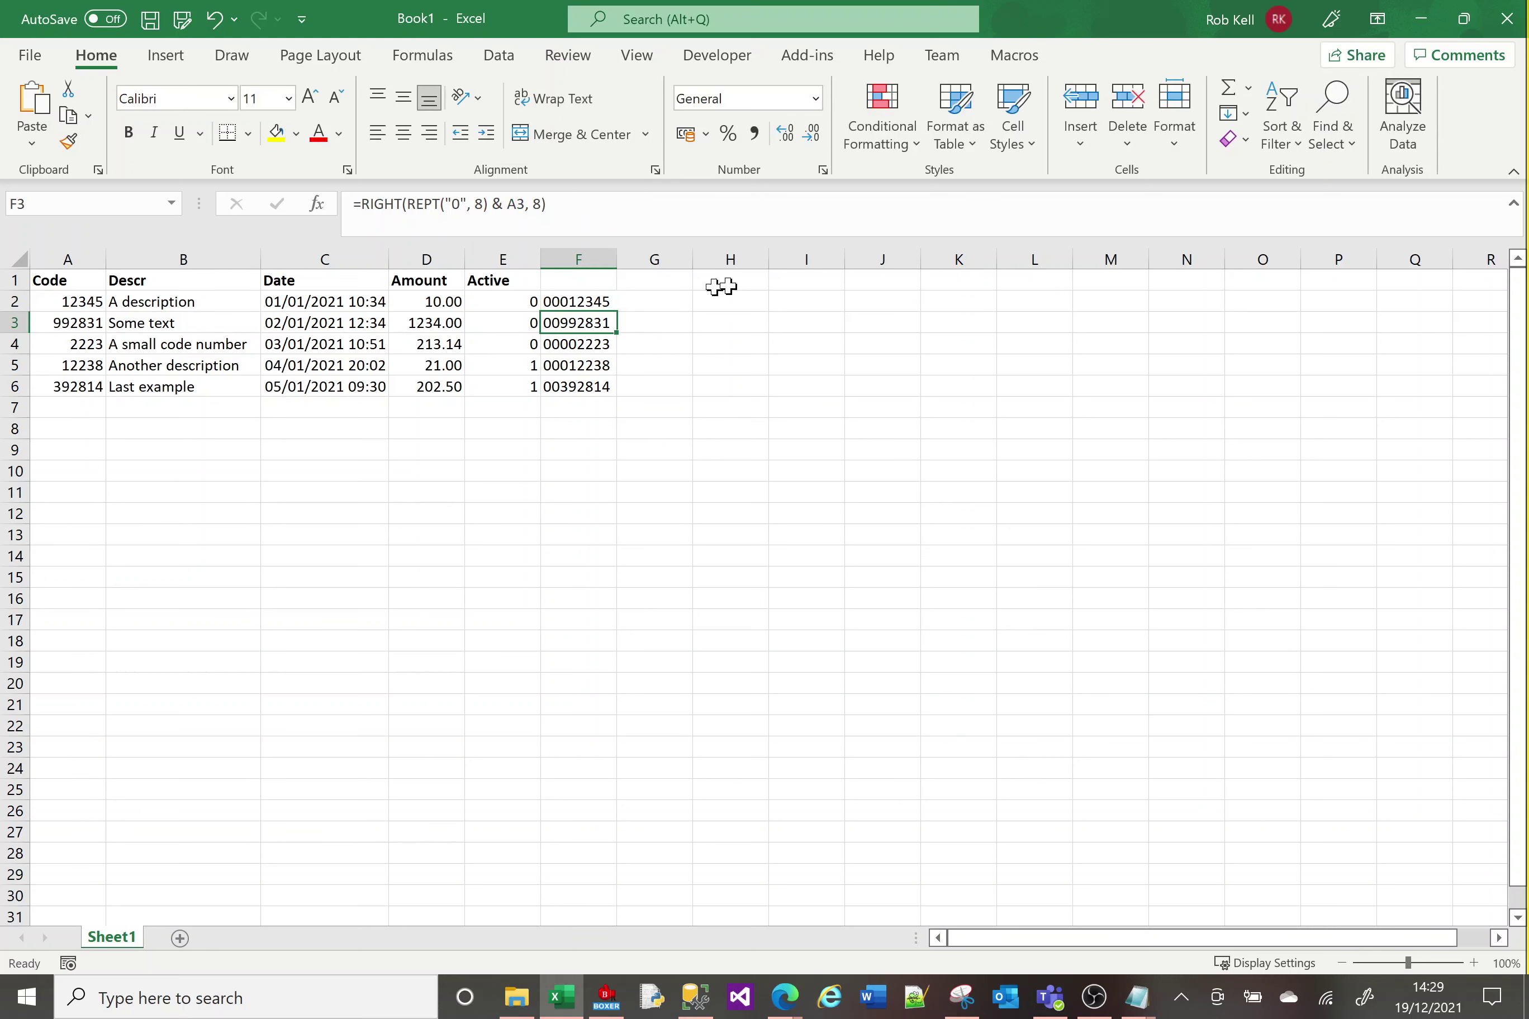
{"action": "left_click", "coordinate": [583, 299]}
{"action": "left_click", "coordinate": [693, 209]}
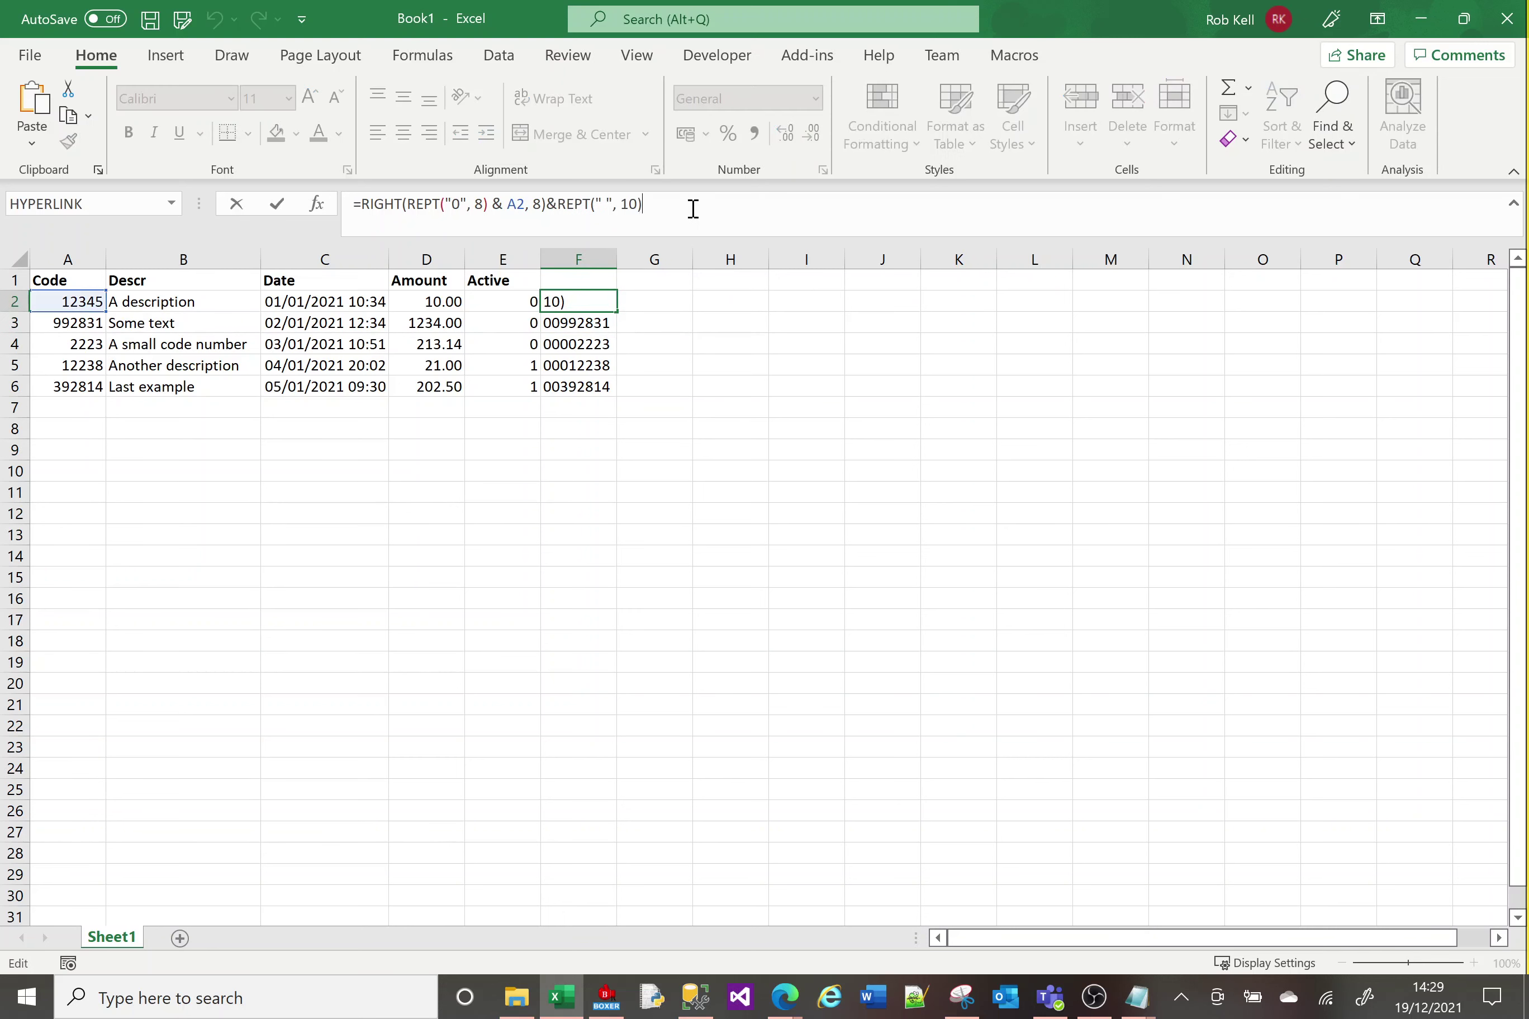
{"action": "type", "text": "&B2"}
{"action": "key", "text": "Return"}
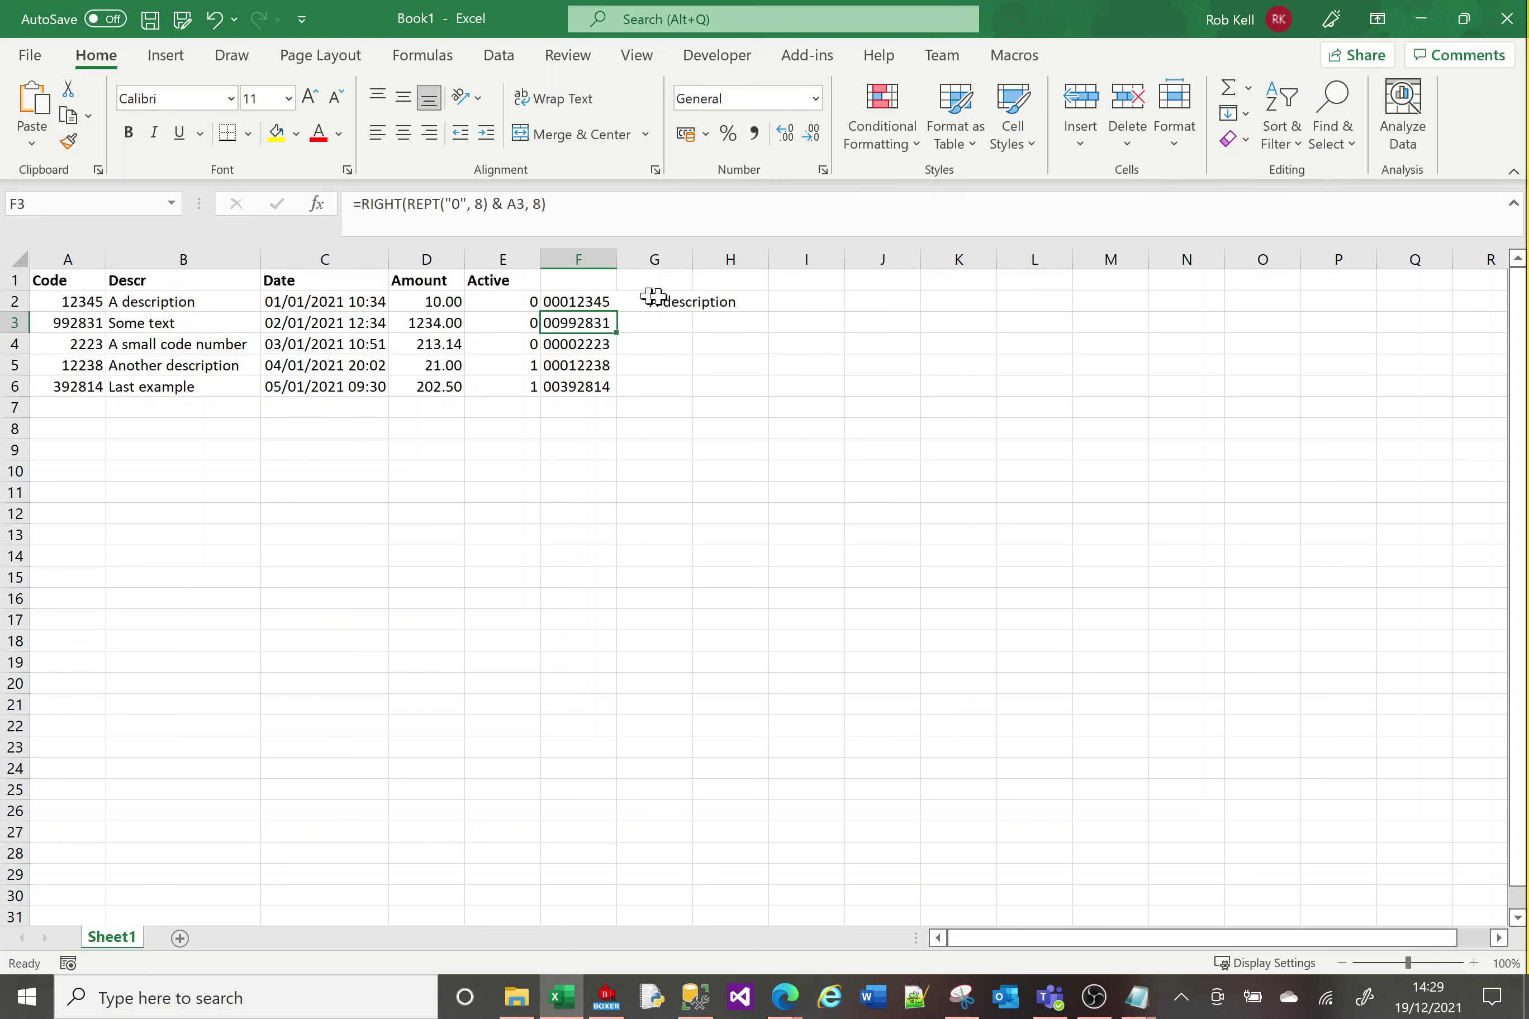
{"action": "left_click", "coordinate": [582, 306]}
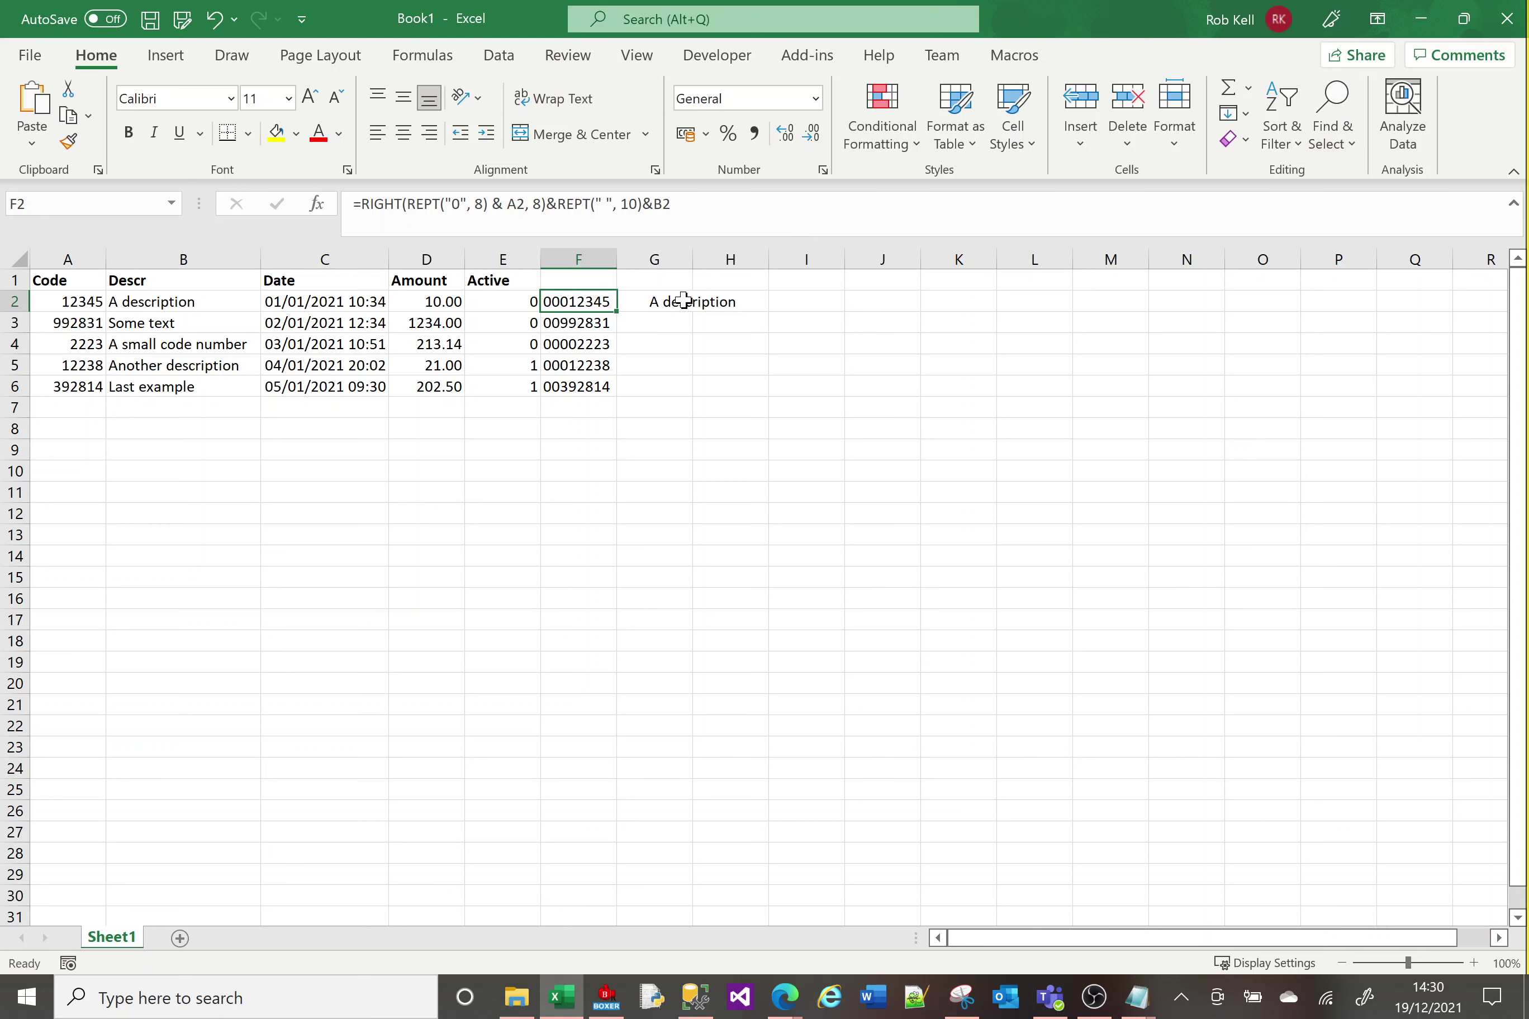
Replace B2 in F2's formula with LEFT(B2&REPT(" ", 40), 40) to pad the description.
{"action": "left_click", "coordinate": [698, 205]}
{"action": "key", "text": "BackSpace"}
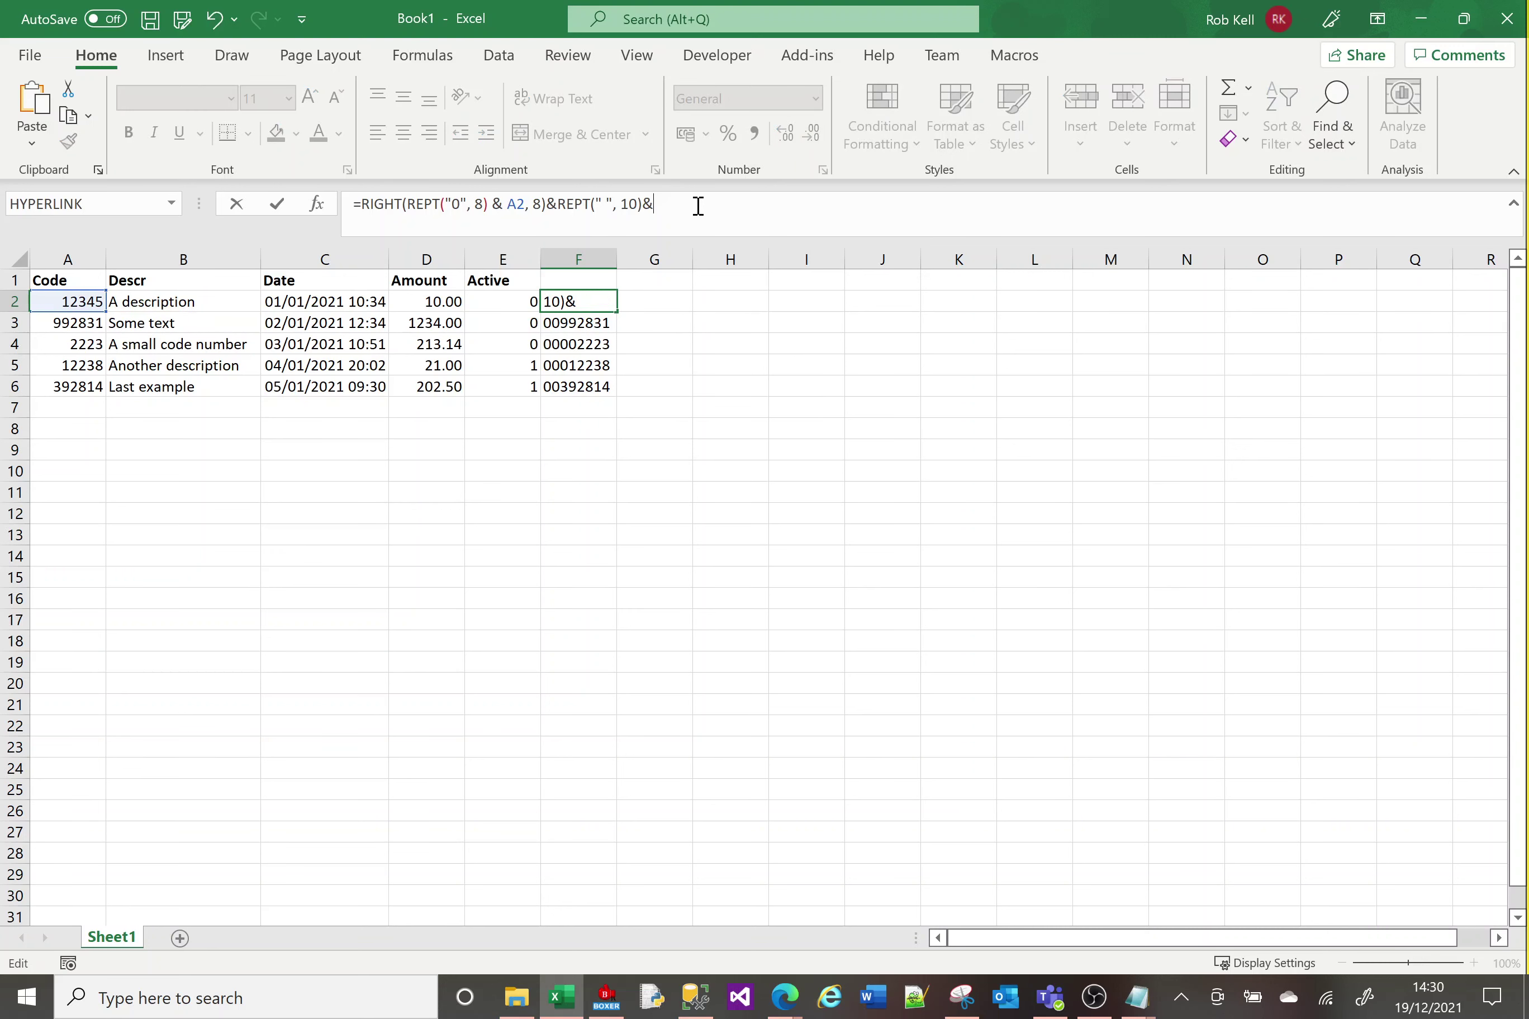
{"action": "key", "text": "BackSpace"}
{"action": "type", "text": "L"}
{"action": "key", "text": "BackSpace"}
{"action": "type", "text": "LEFT(B2"}
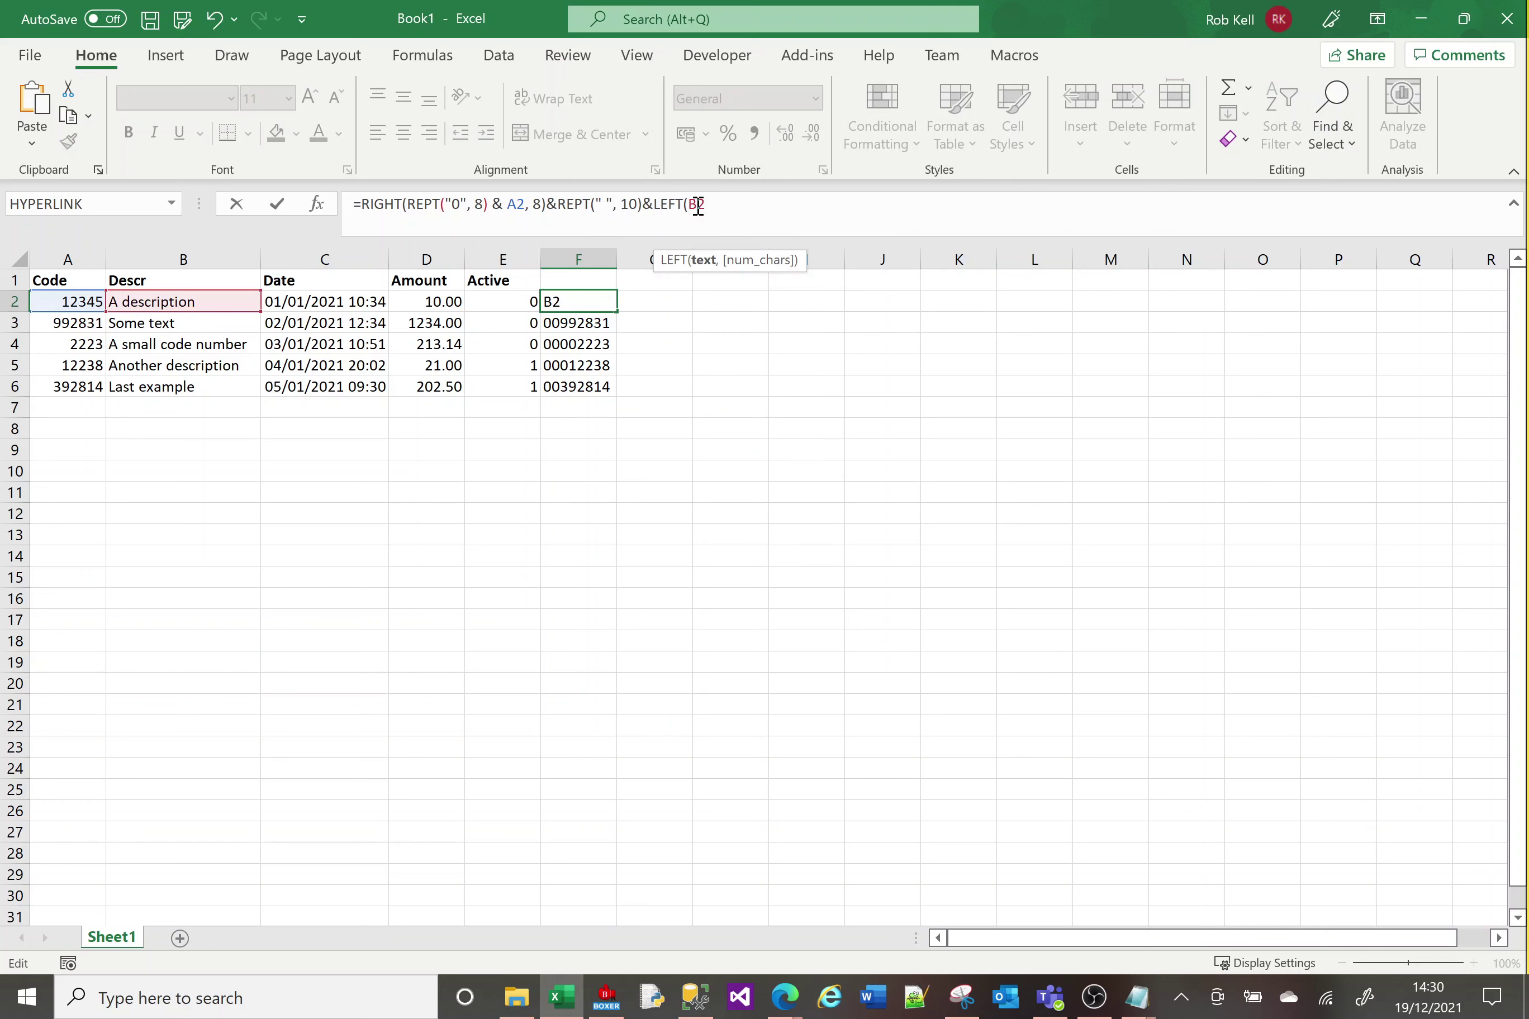
{"action": "type", "text": "&REPT(\" \","}
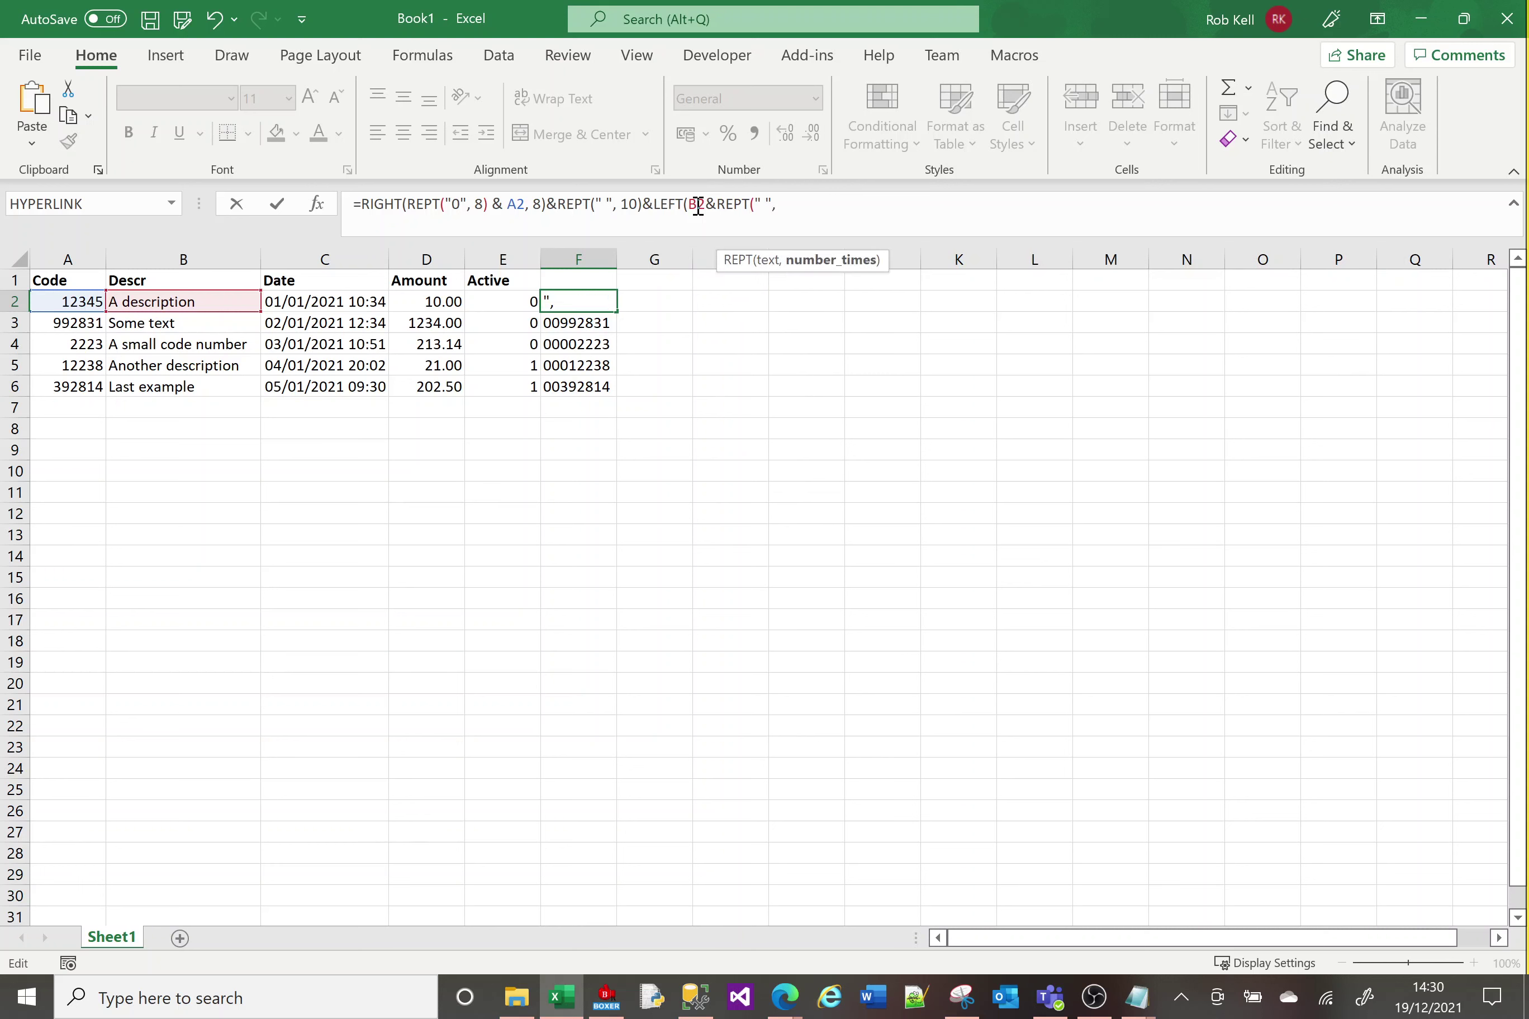
{"action": "type", "text": " 40), "}
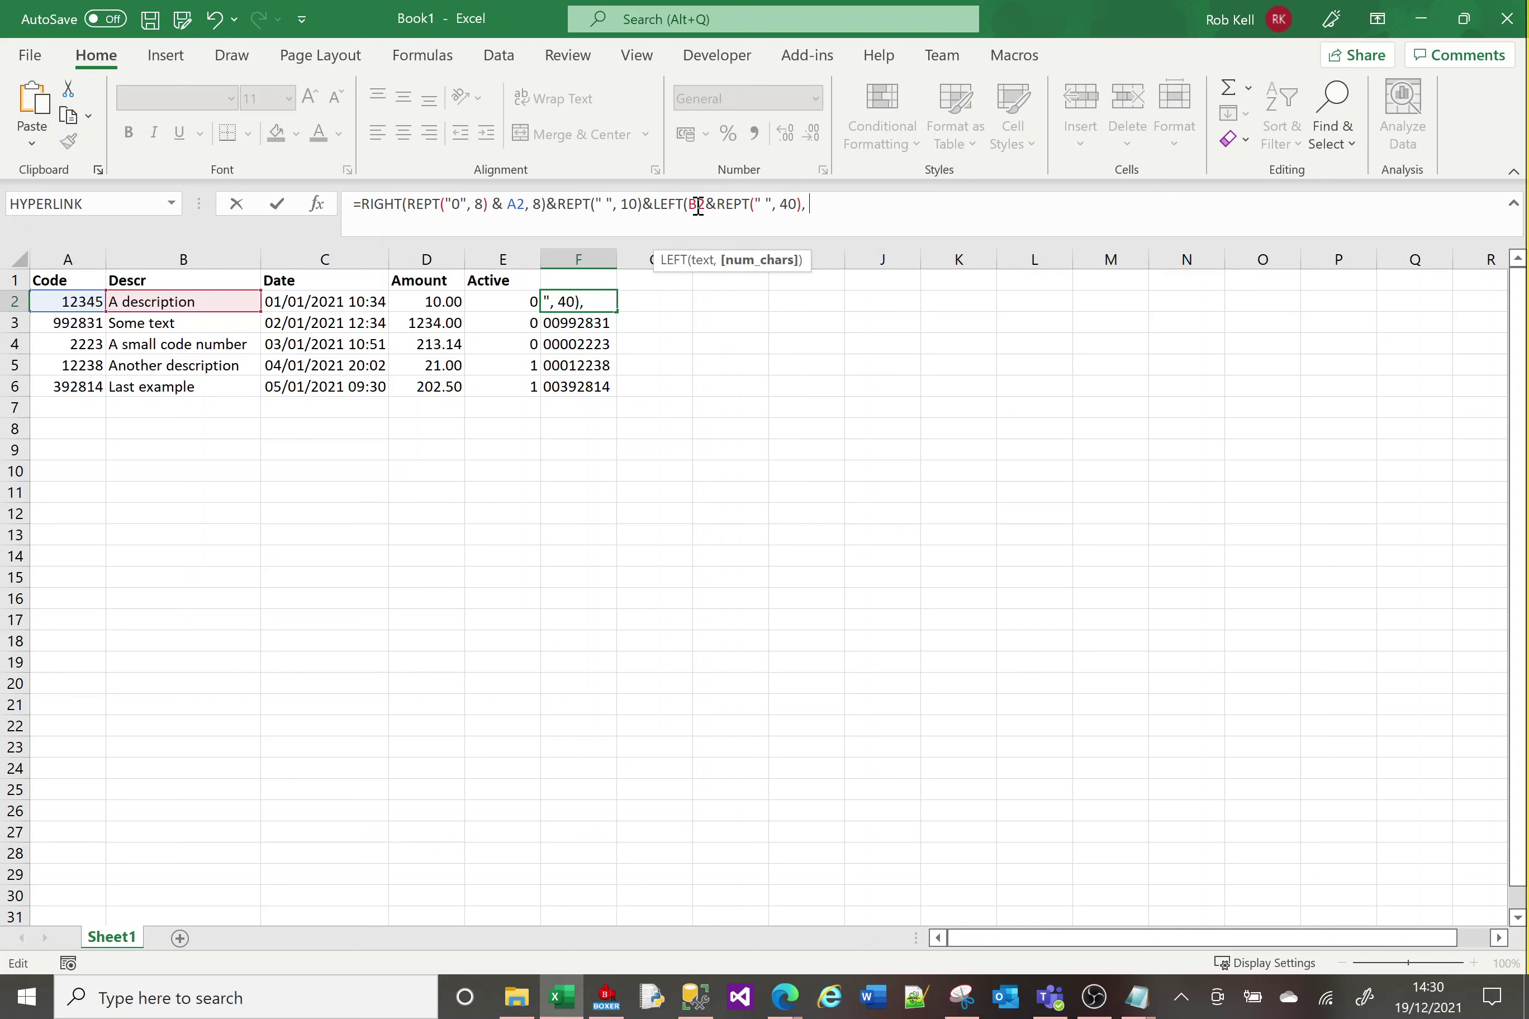
{"action": "type", "text": "40)"}
{"action": "key", "text": "Return"}
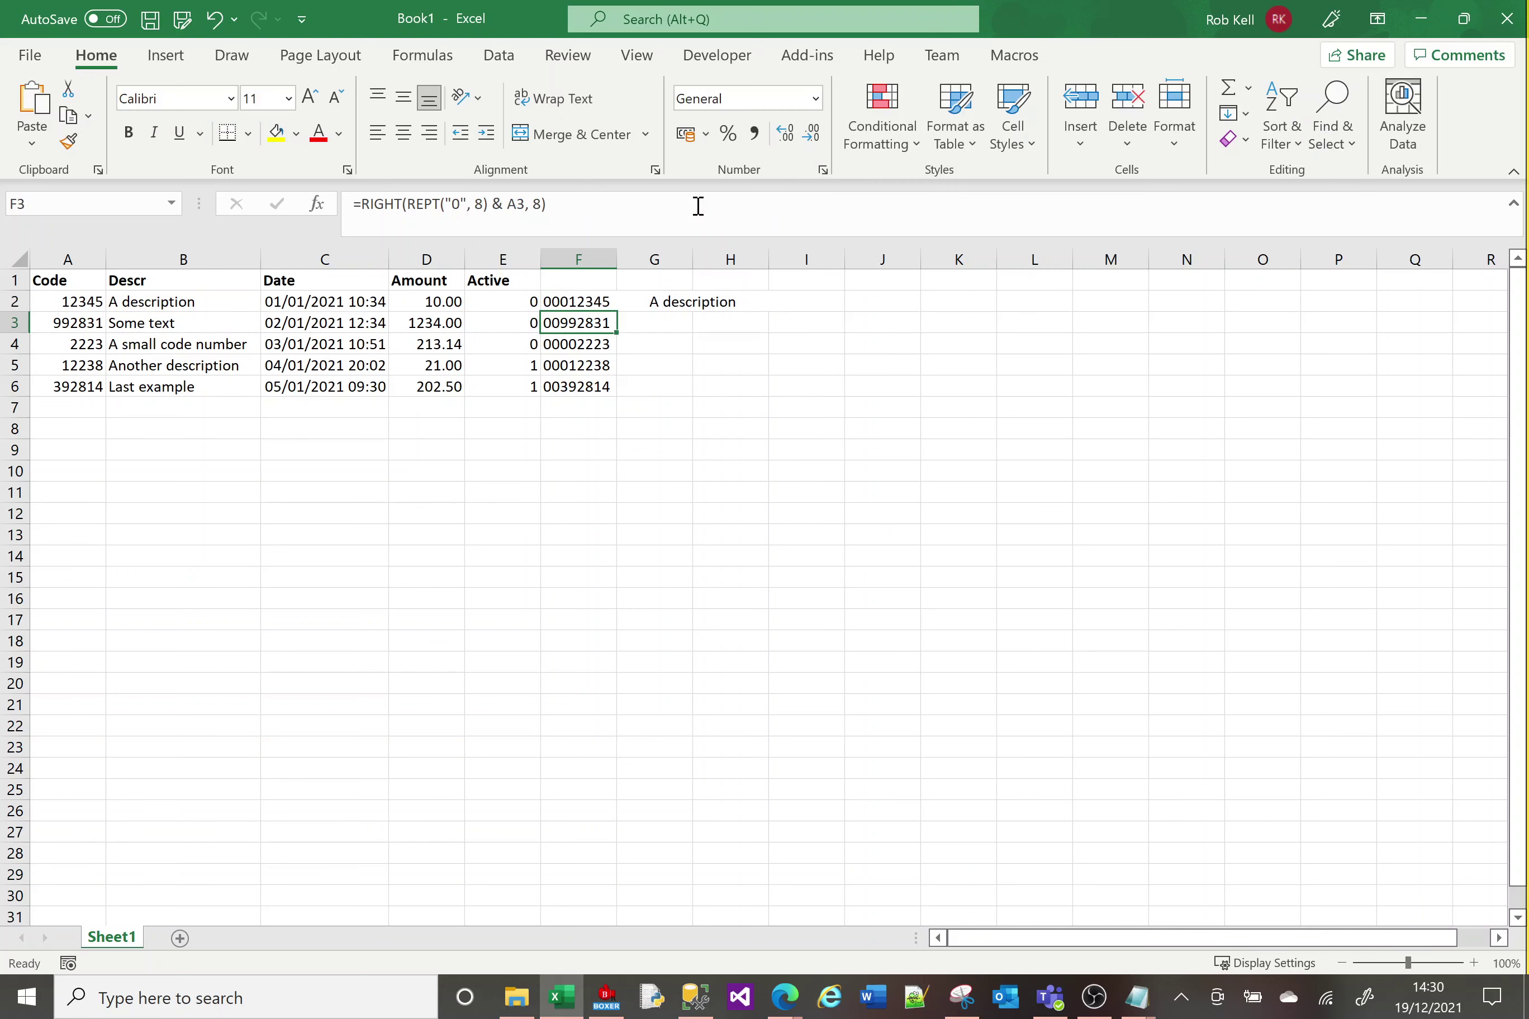
Append the end marker &"HEREH" to F2's formula.
{"action": "left_click", "coordinate": [578, 301]}
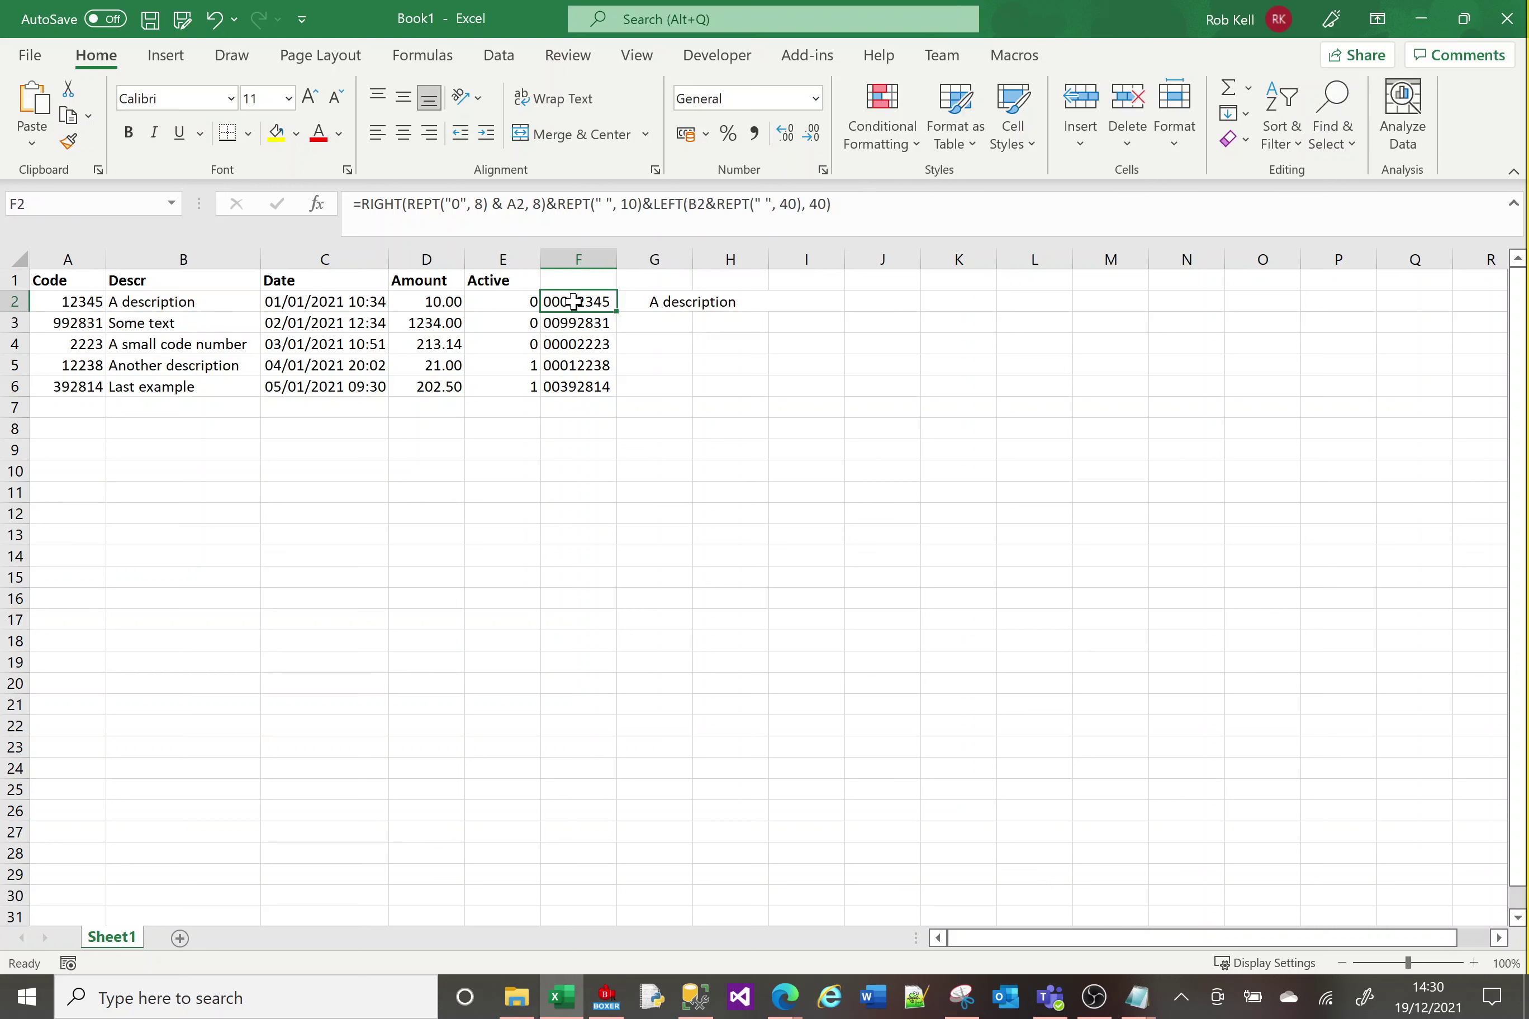
{"action": "left_click", "coordinate": [899, 206]}
{"action": "type", "text": "&\"HEREH\""}
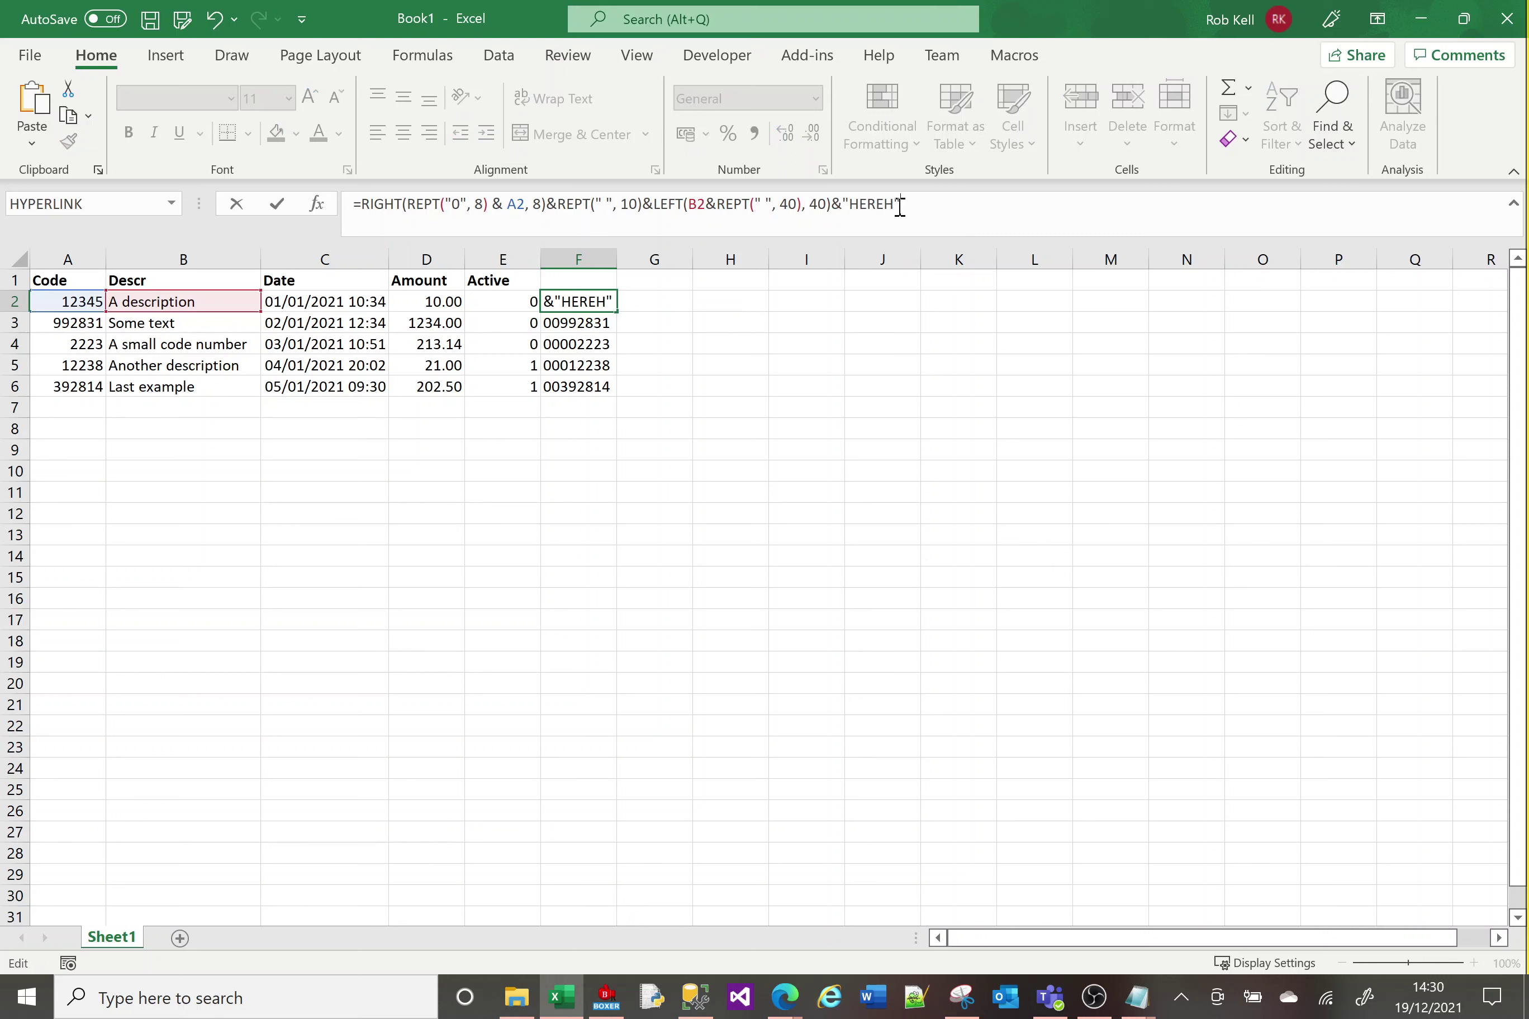
{"action": "key", "text": "Return"}
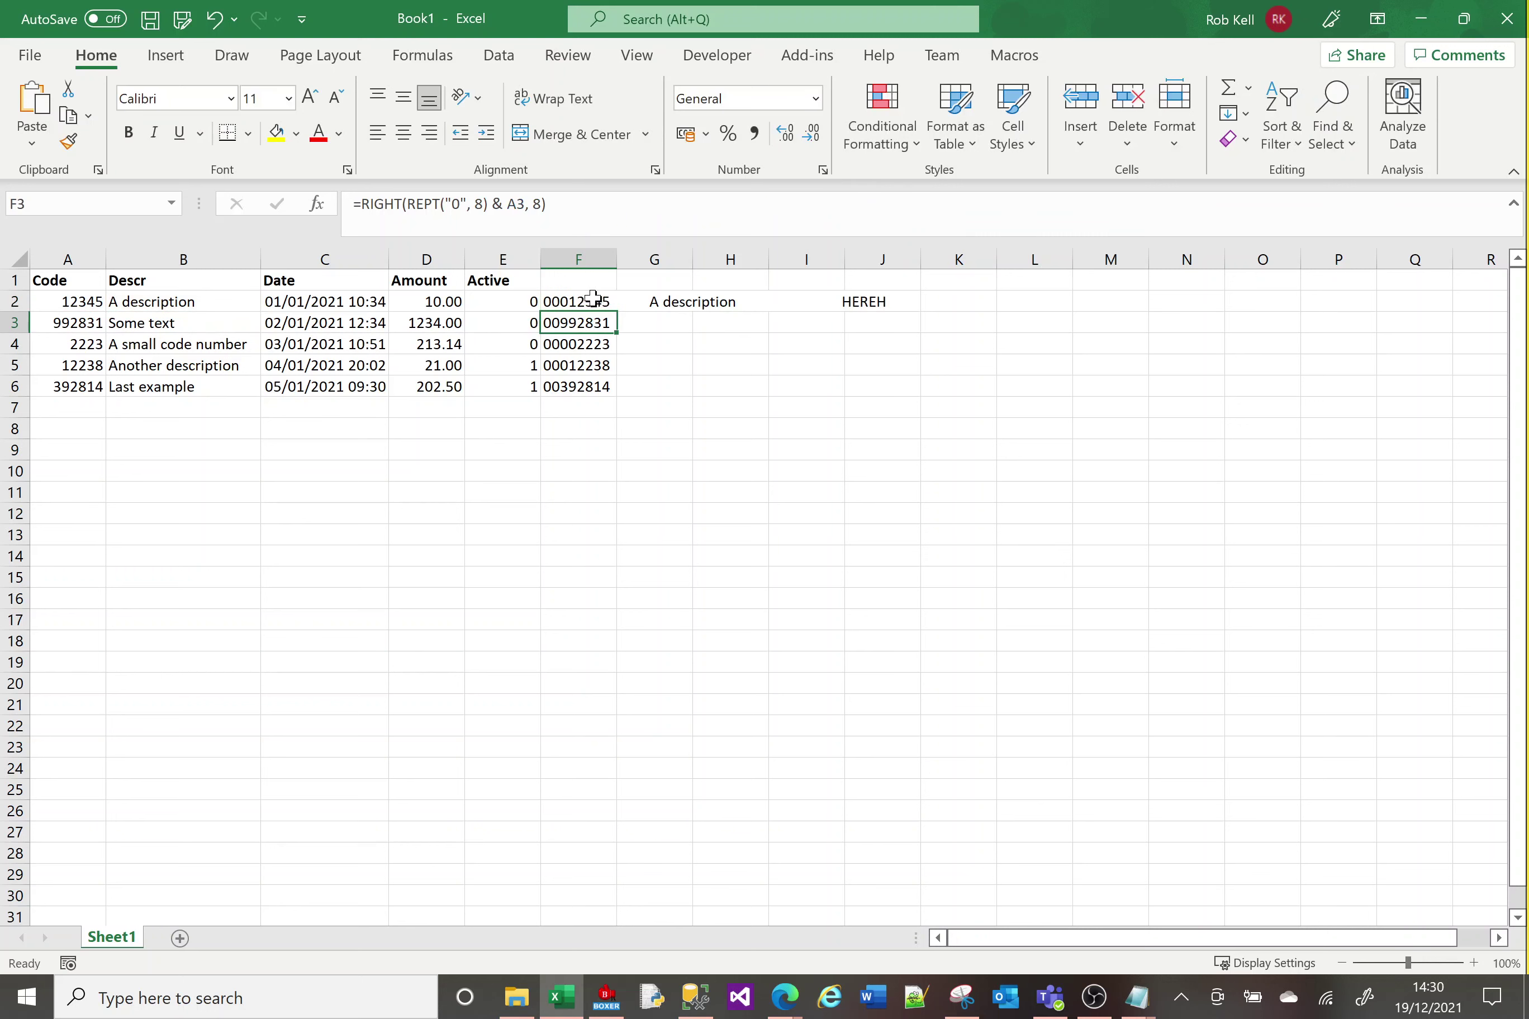
Fill F2's formula down to F6 to check results, then clear F3:F6.
{"action": "left_click", "coordinate": [592, 301]}
{"action": "left_click_drag", "start_coordinate": [616, 304], "coordinate": [615, 395]}
{"action": "left_click", "coordinate": [785, 415]}
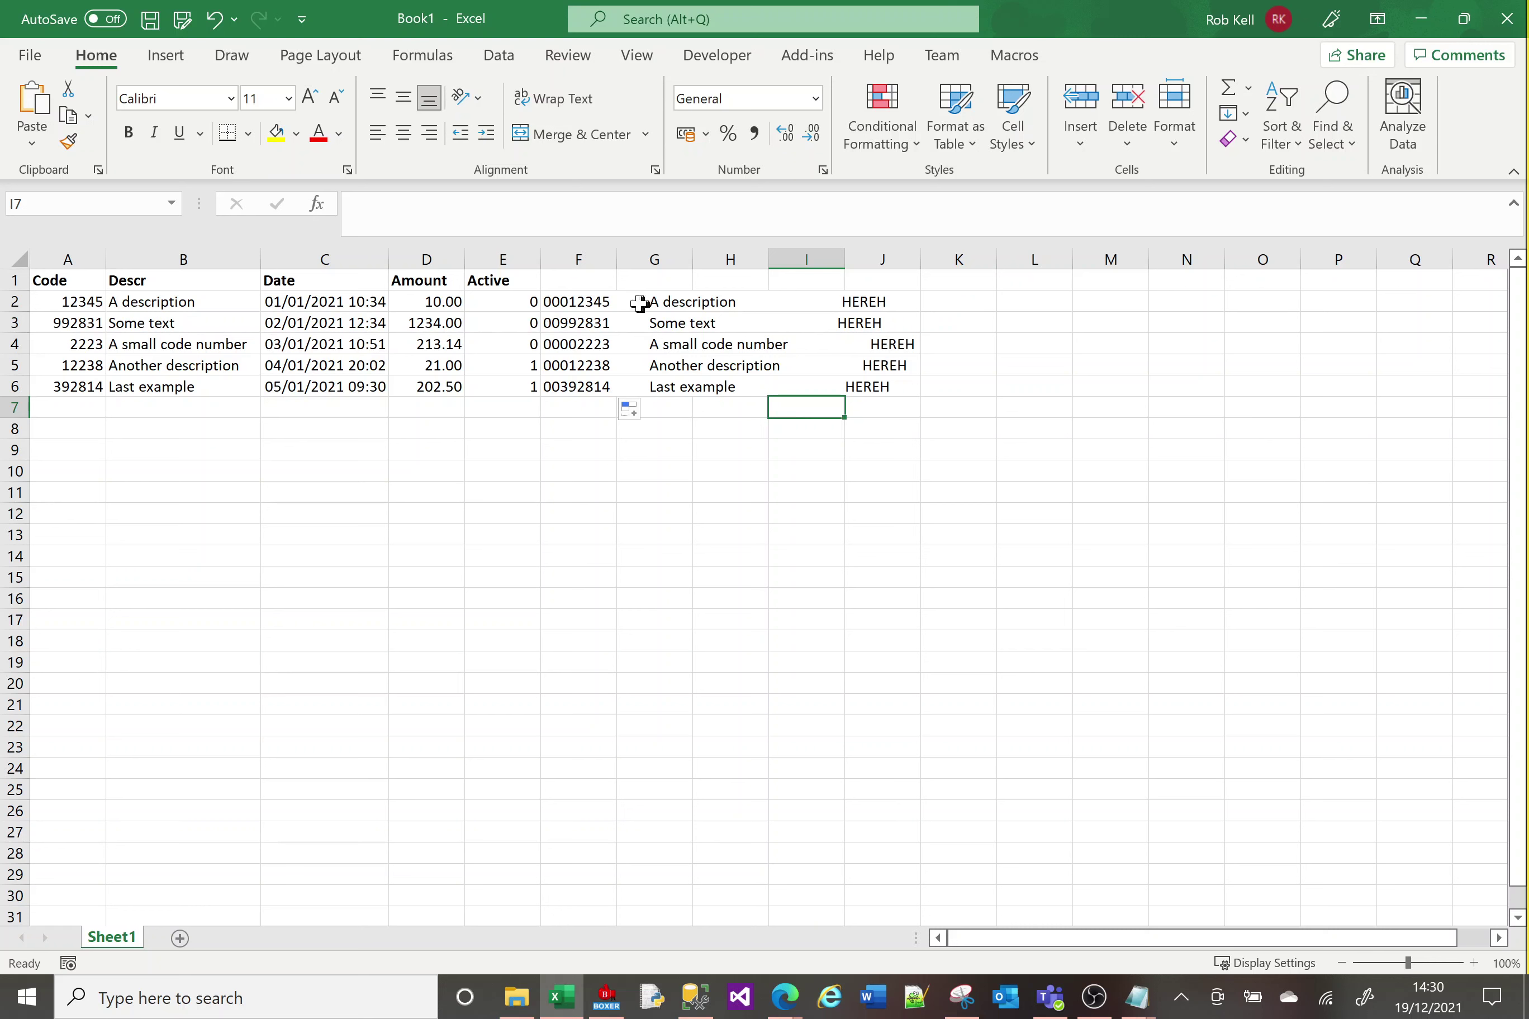
{"action": "left_click_drag", "start_coordinate": [589, 320], "coordinate": [597, 382]}
{"action": "key", "text": "Delete"}
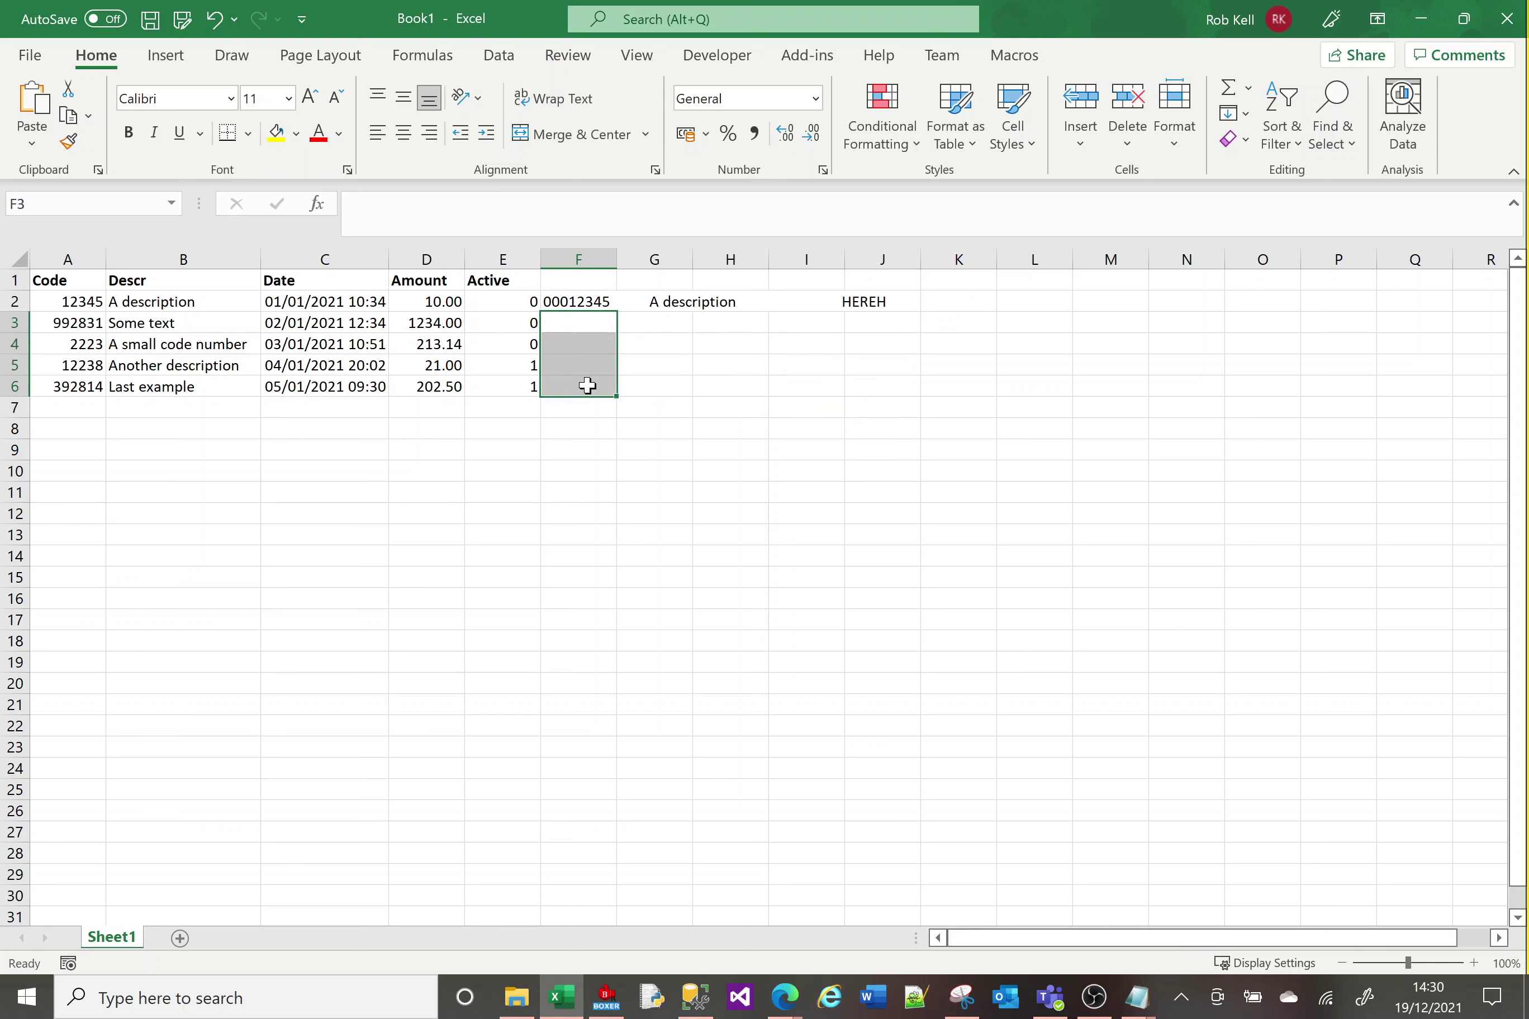
{"action": "left_click", "coordinate": [586, 302]}
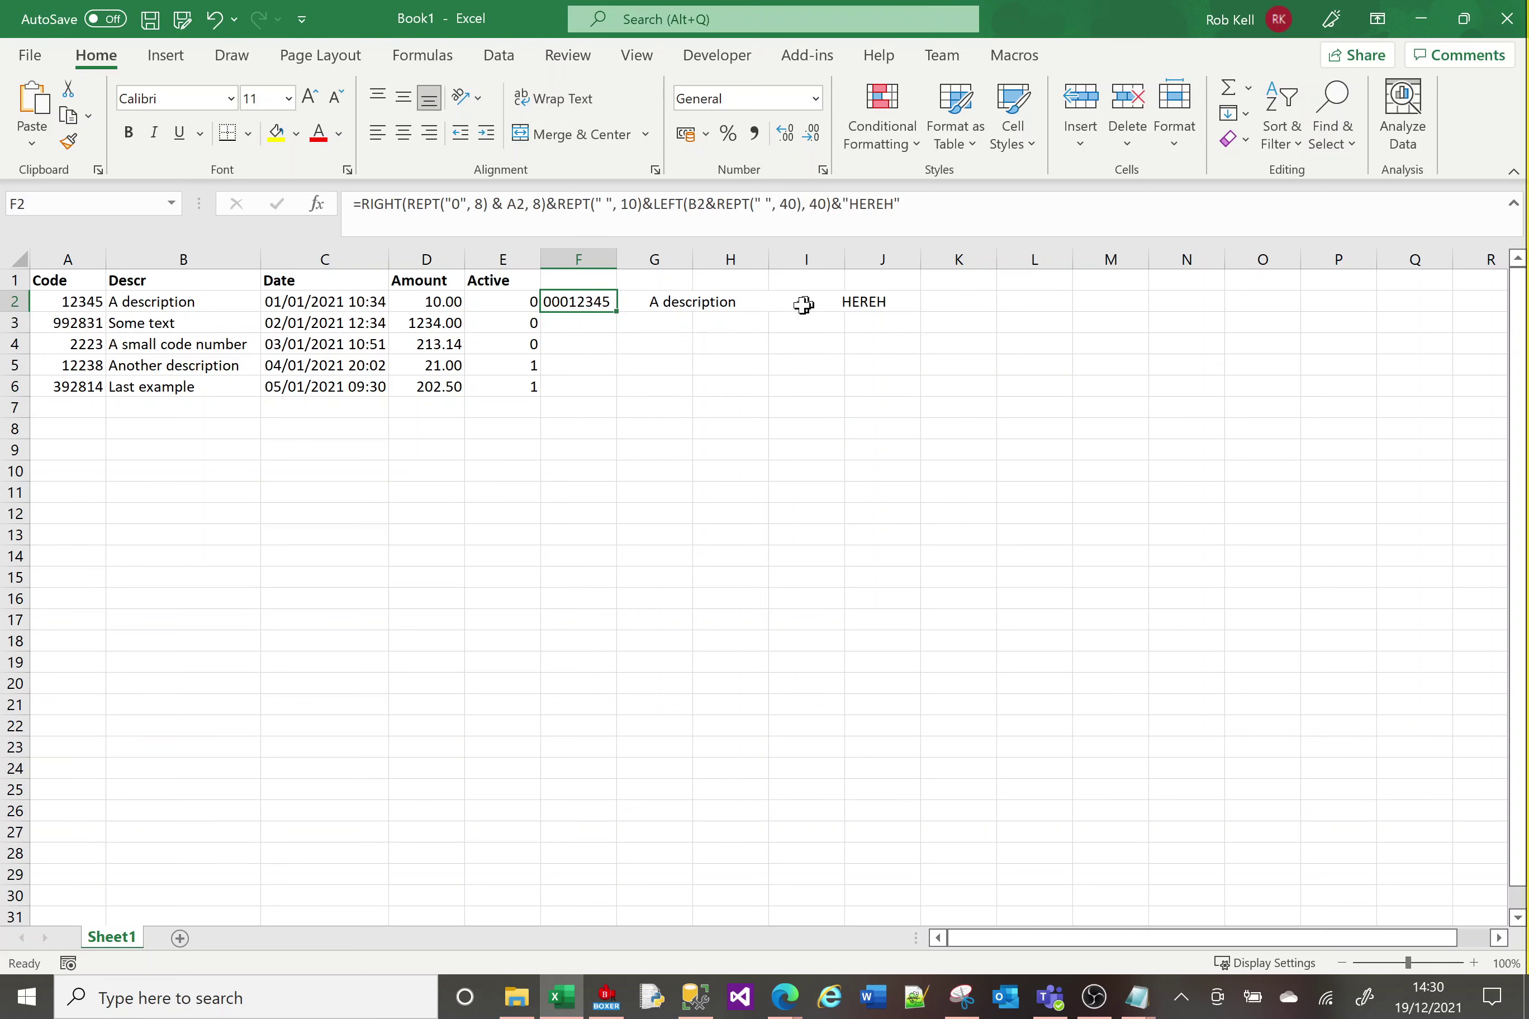
Replace "HEREH" in F2's formula with TEXT(c2,"YYMMDD"), appending the date 210101.
{"action": "left_click", "coordinate": [905, 204]}
{"action": "left_click_drag", "start_coordinate": [905, 205], "coordinate": [846, 205]}
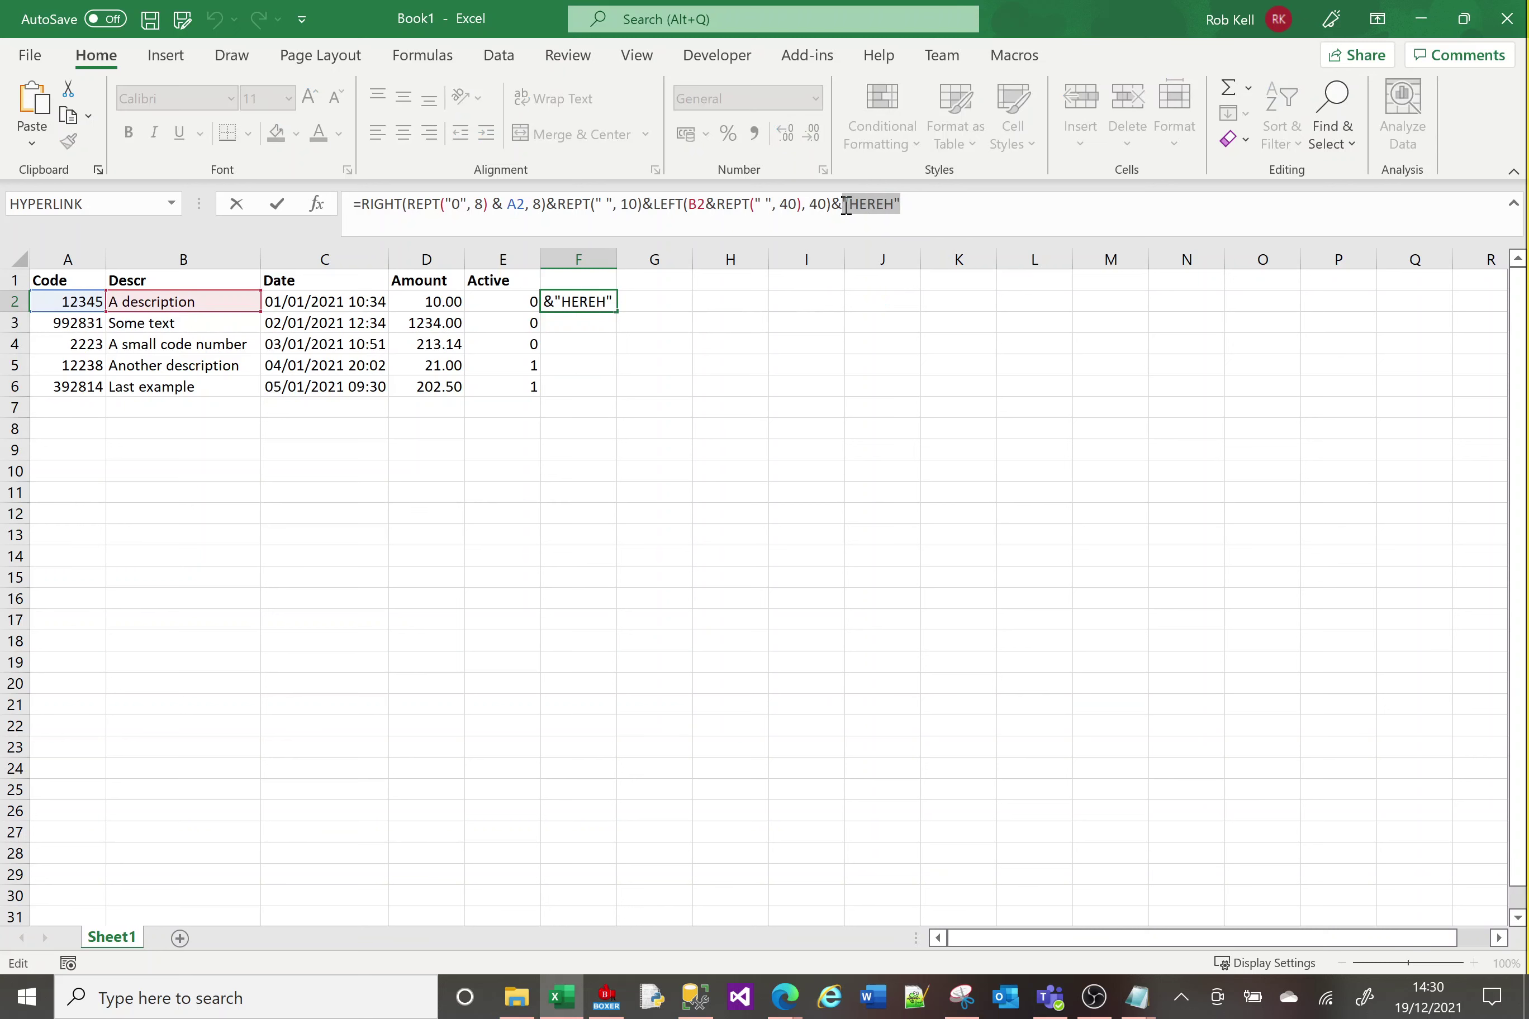
{"action": "key", "text": "BackSpace"}
{"action": "type", "text": "TEXT"}
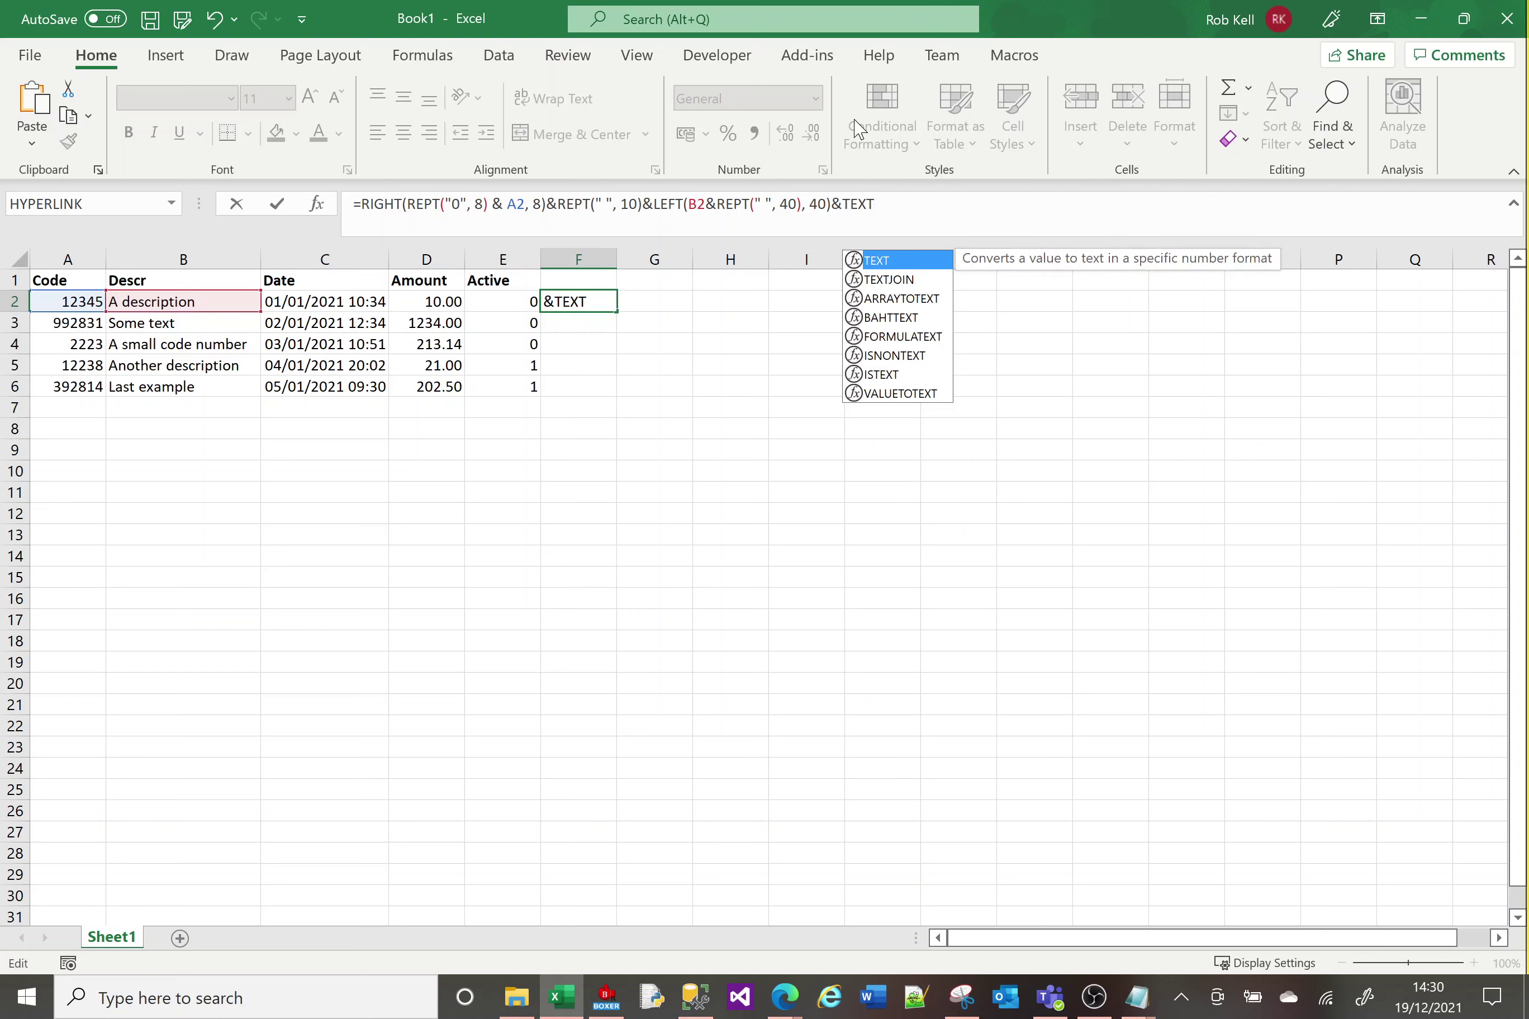
{"action": "type", "text": "(c2,\""}
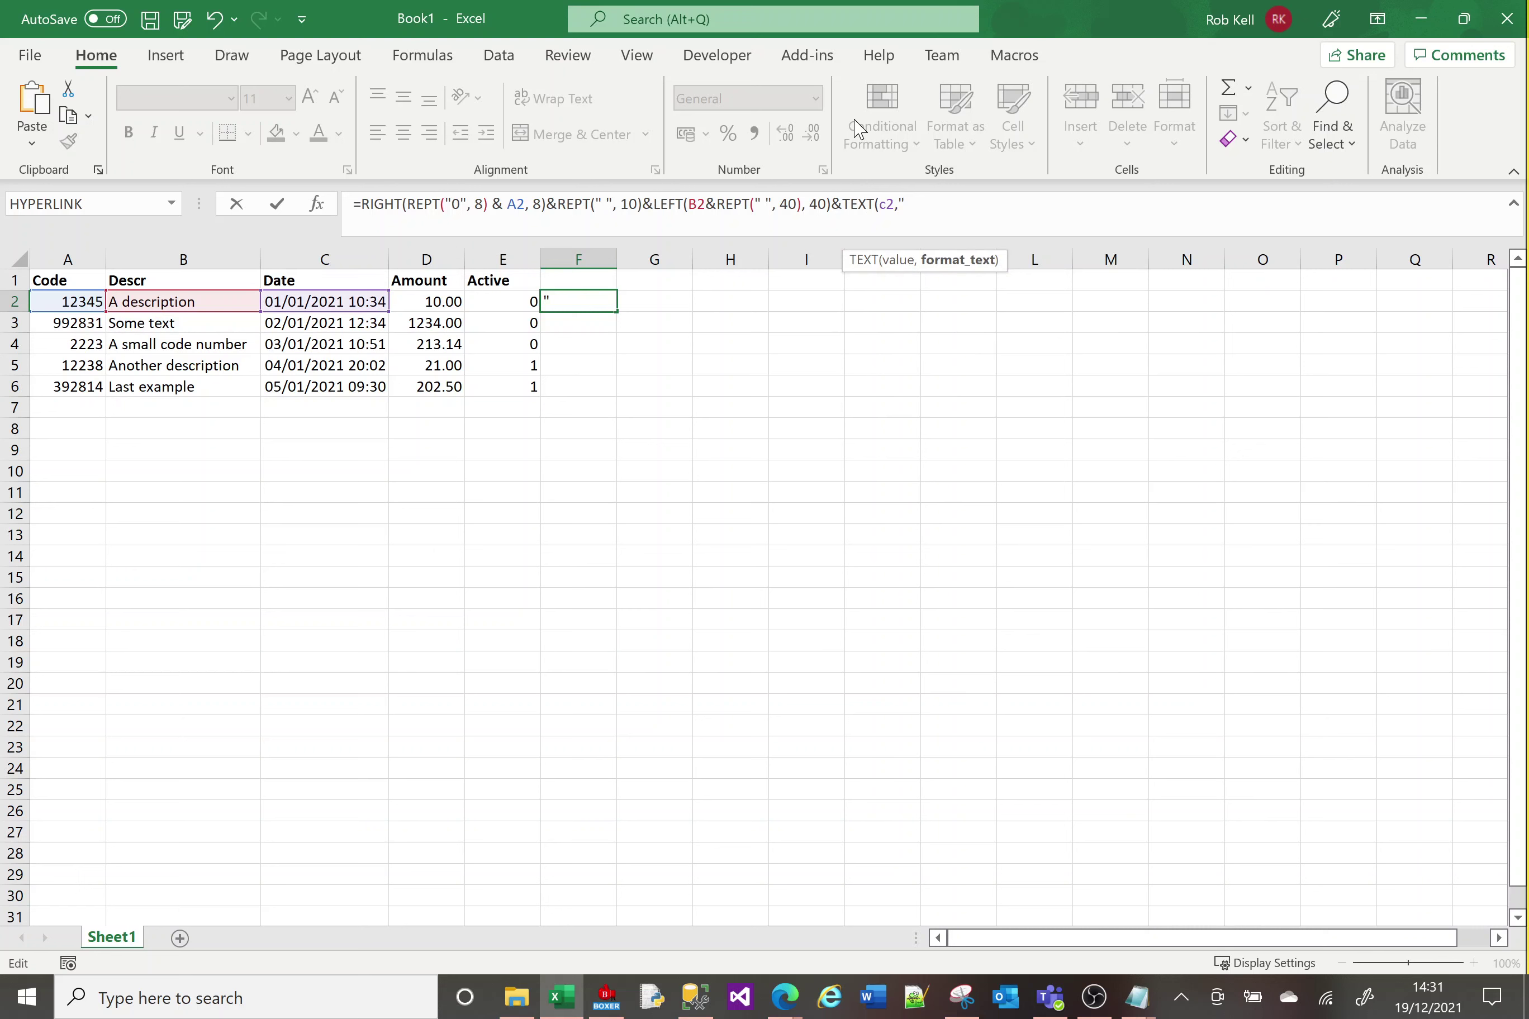
{"action": "type", "text": "YYMMDD\""}
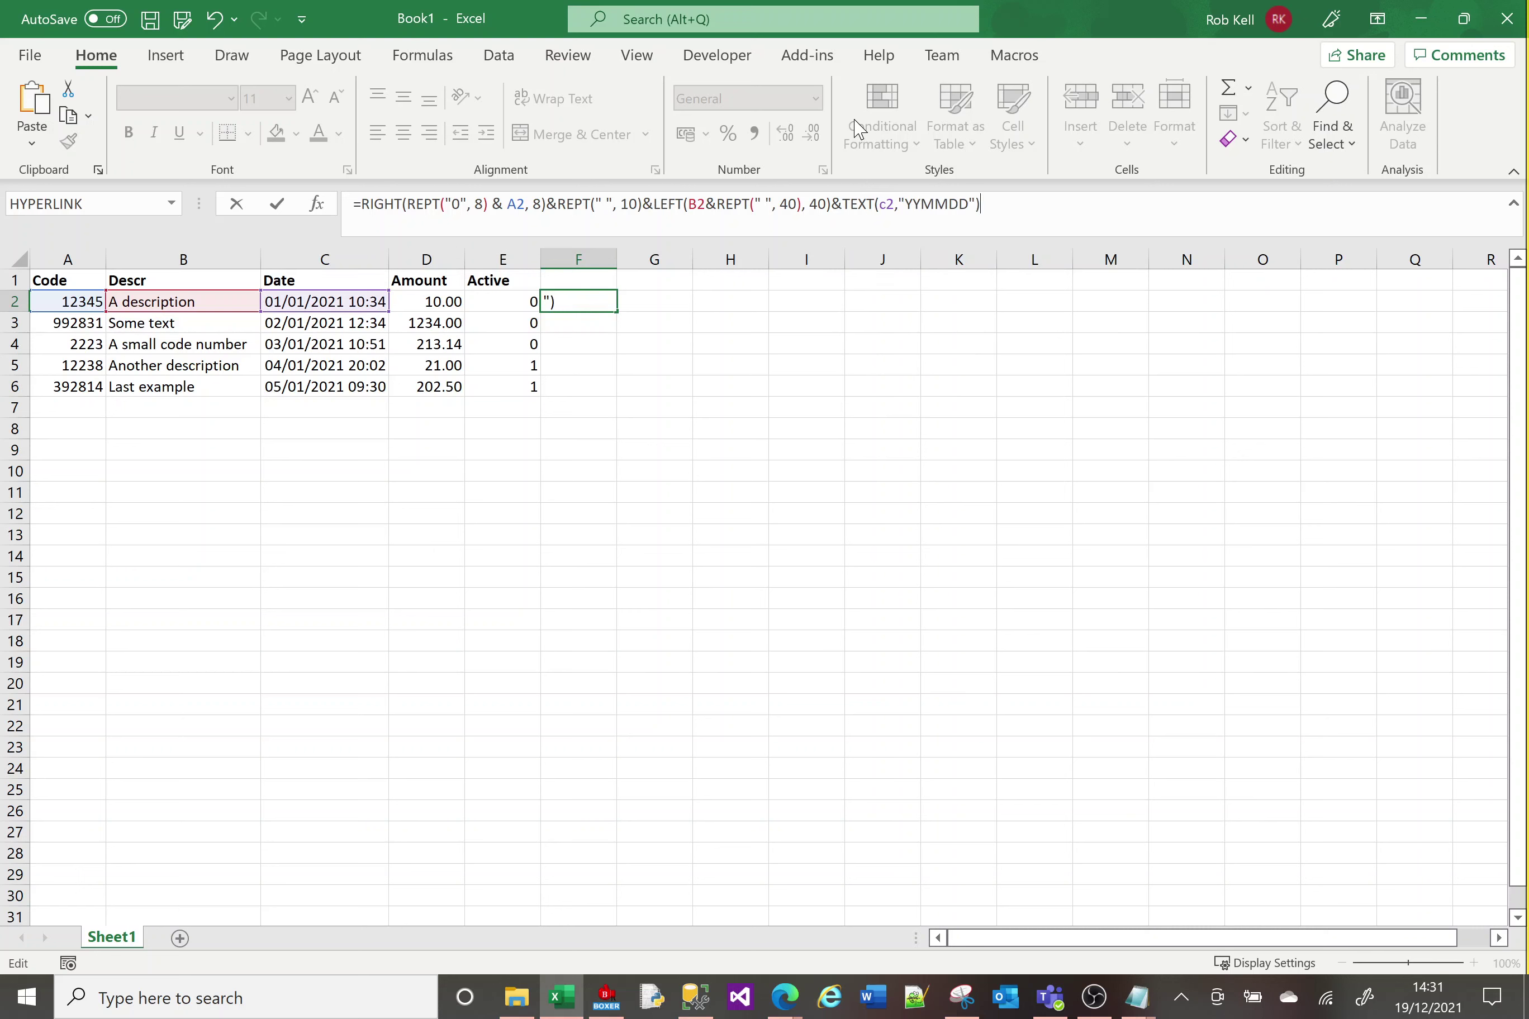
{"action": "key", "text": "Return"}
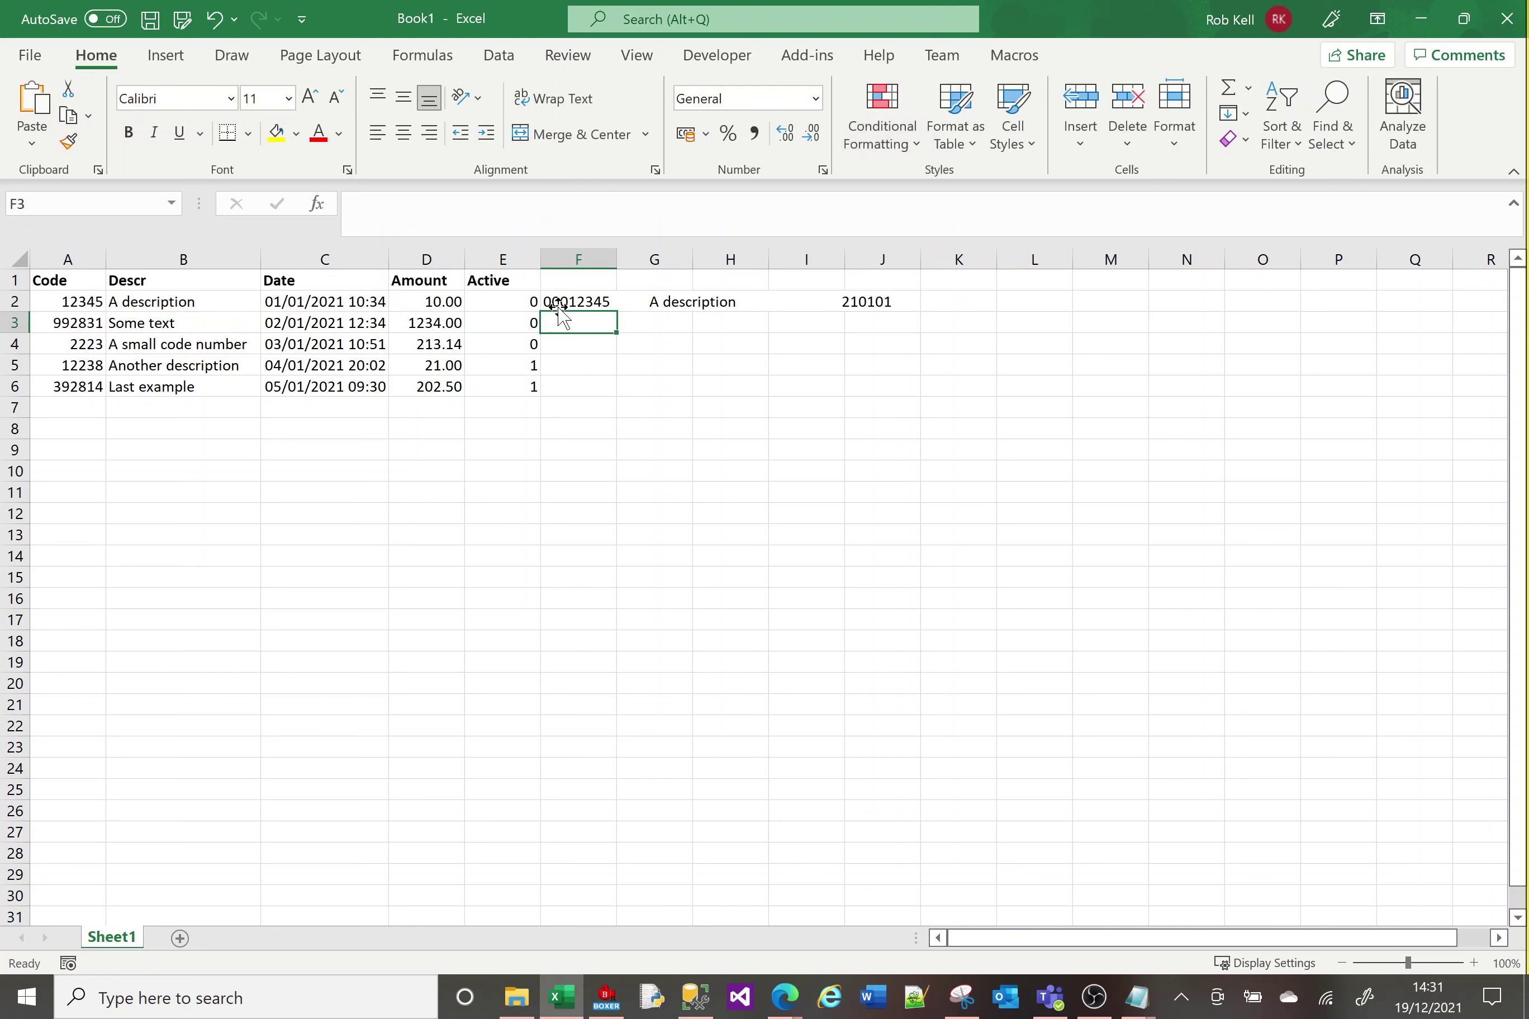
{"action": "left_click", "coordinate": [553, 302]}
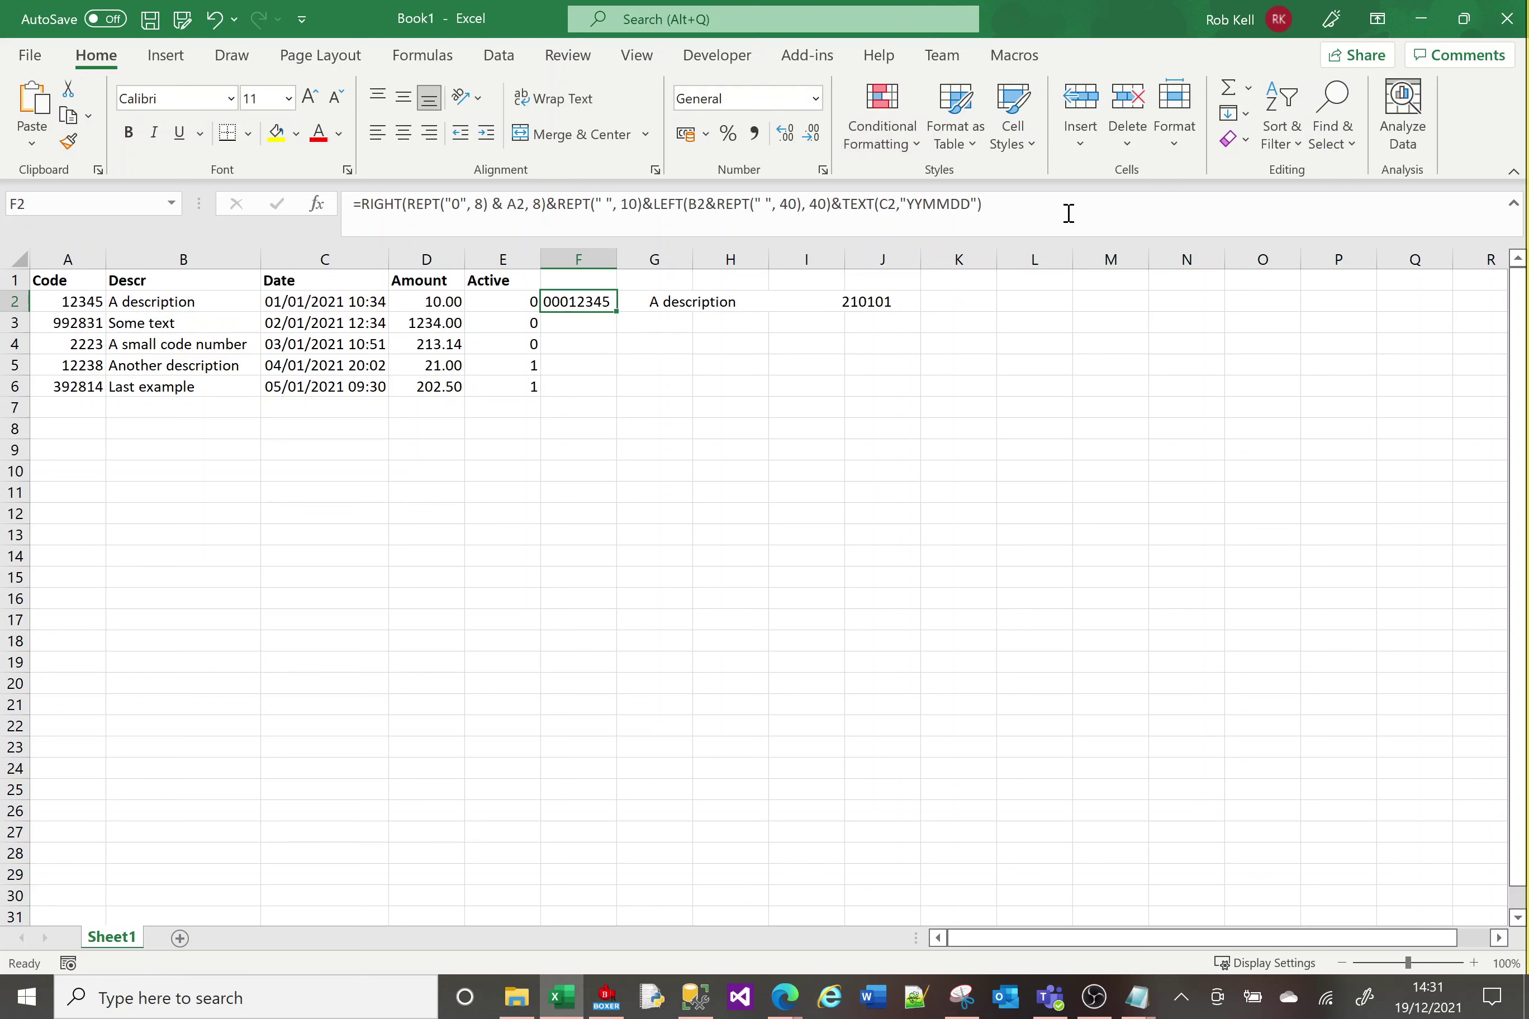
Append &TEXT(d2, "00000.00") to F2's formula, with &REPT(" ", 10) inserted before it.
{"action": "left_click", "coordinate": [1066, 212]}
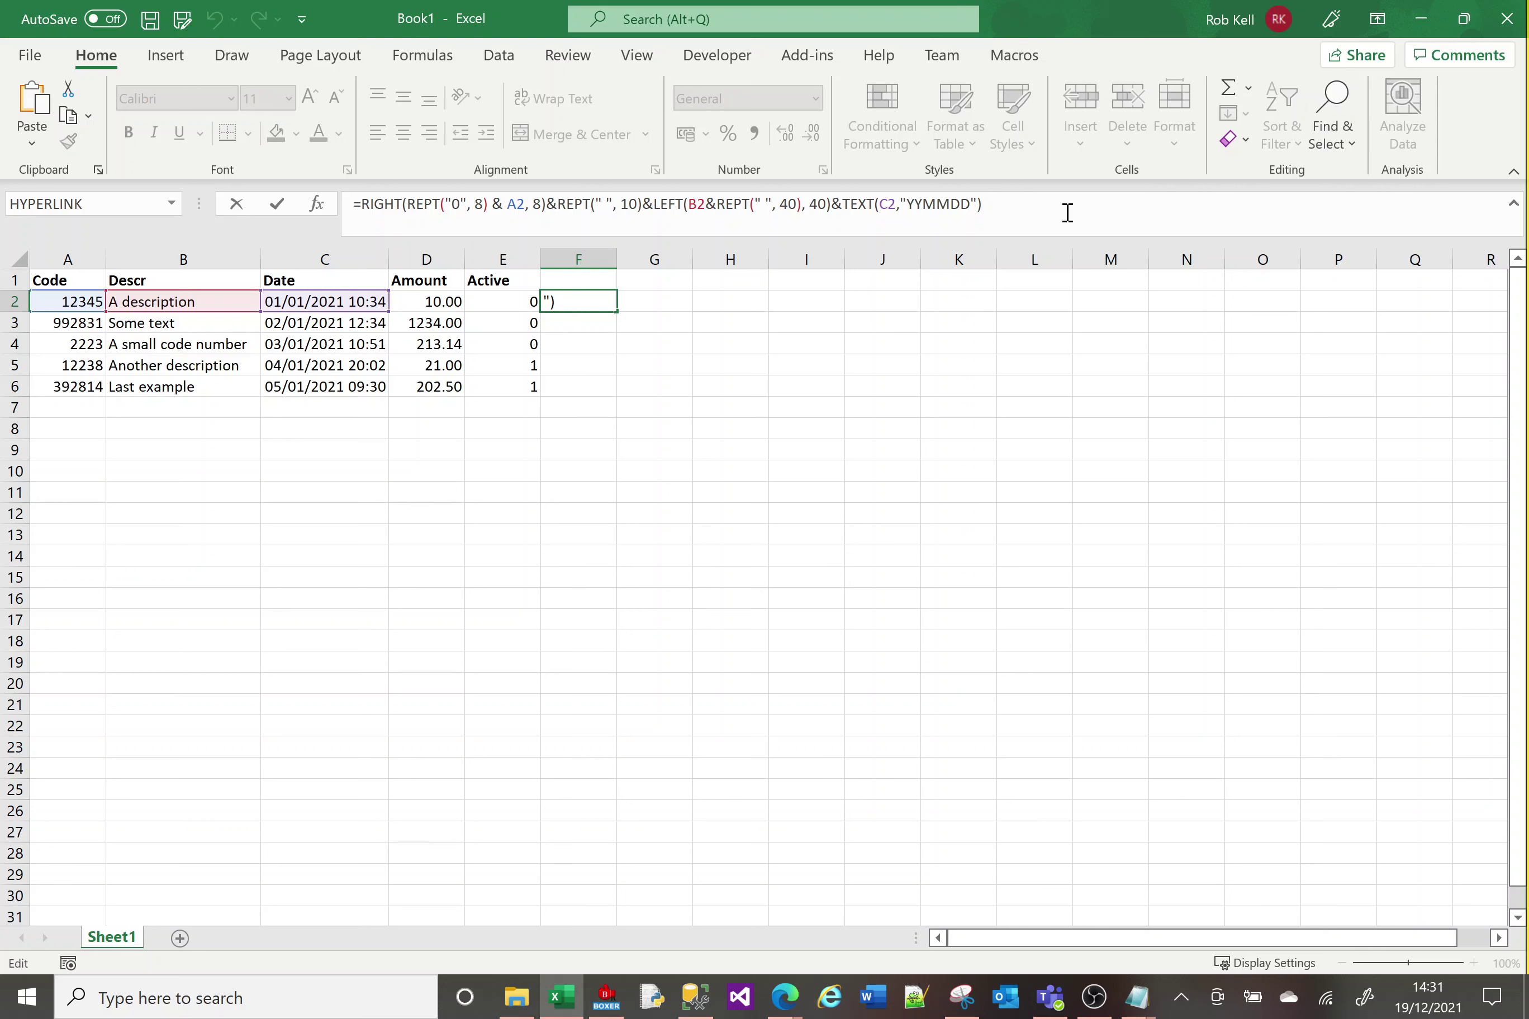
{"action": "type", "text": "&TEXT("}
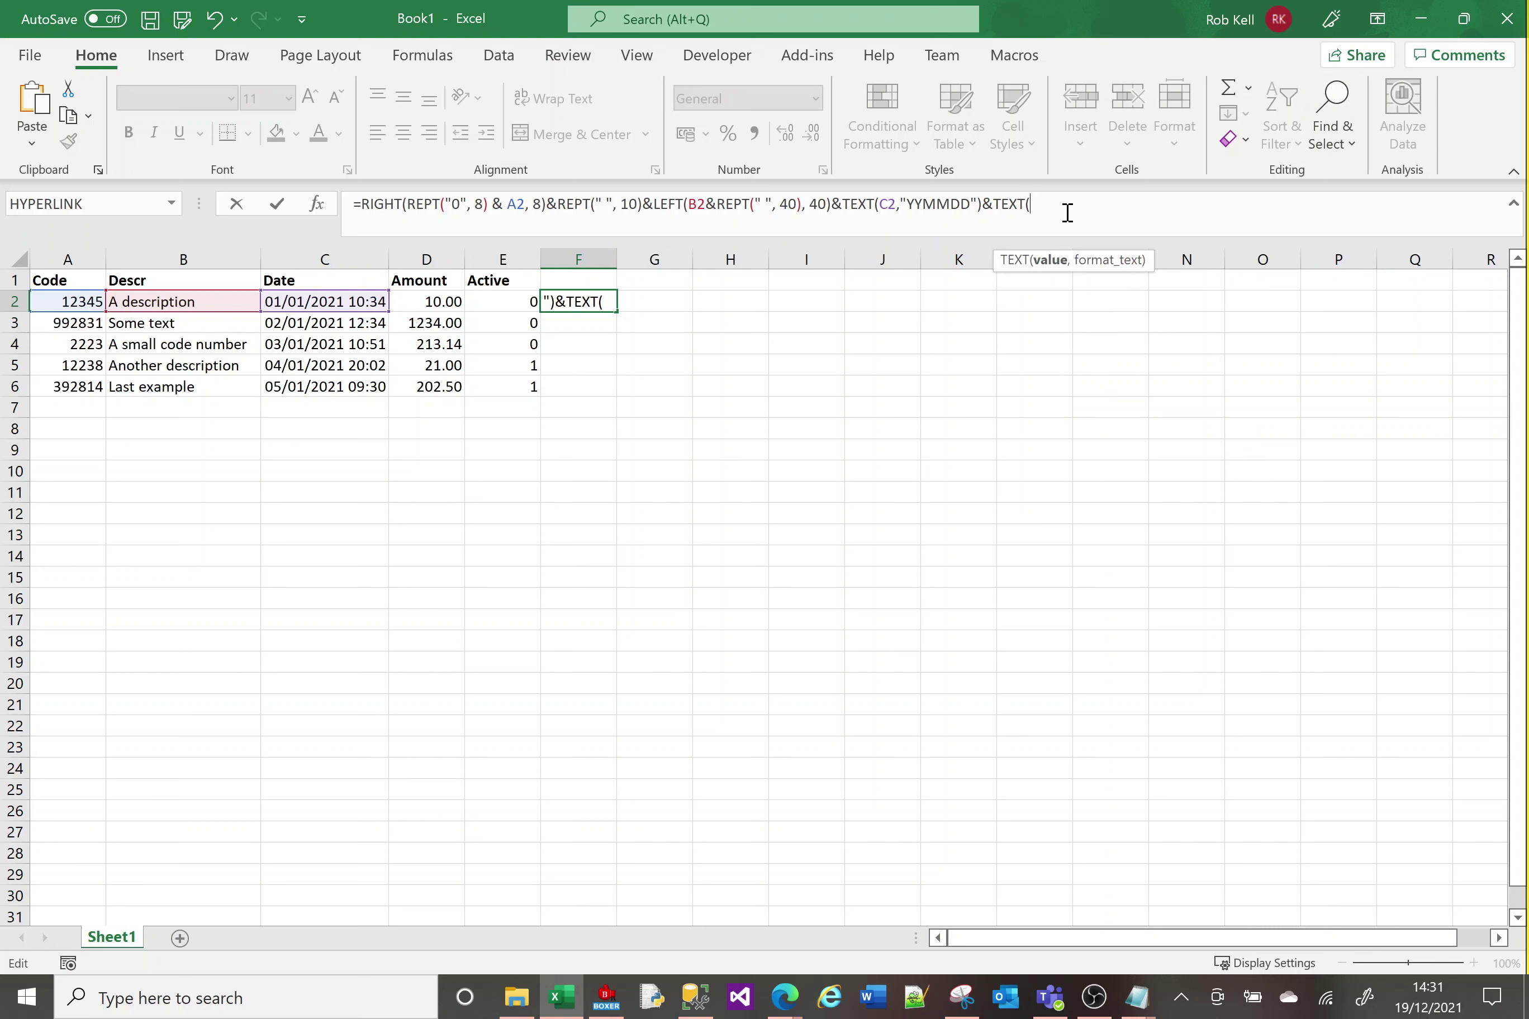
{"action": "type", "text": "d2,"}
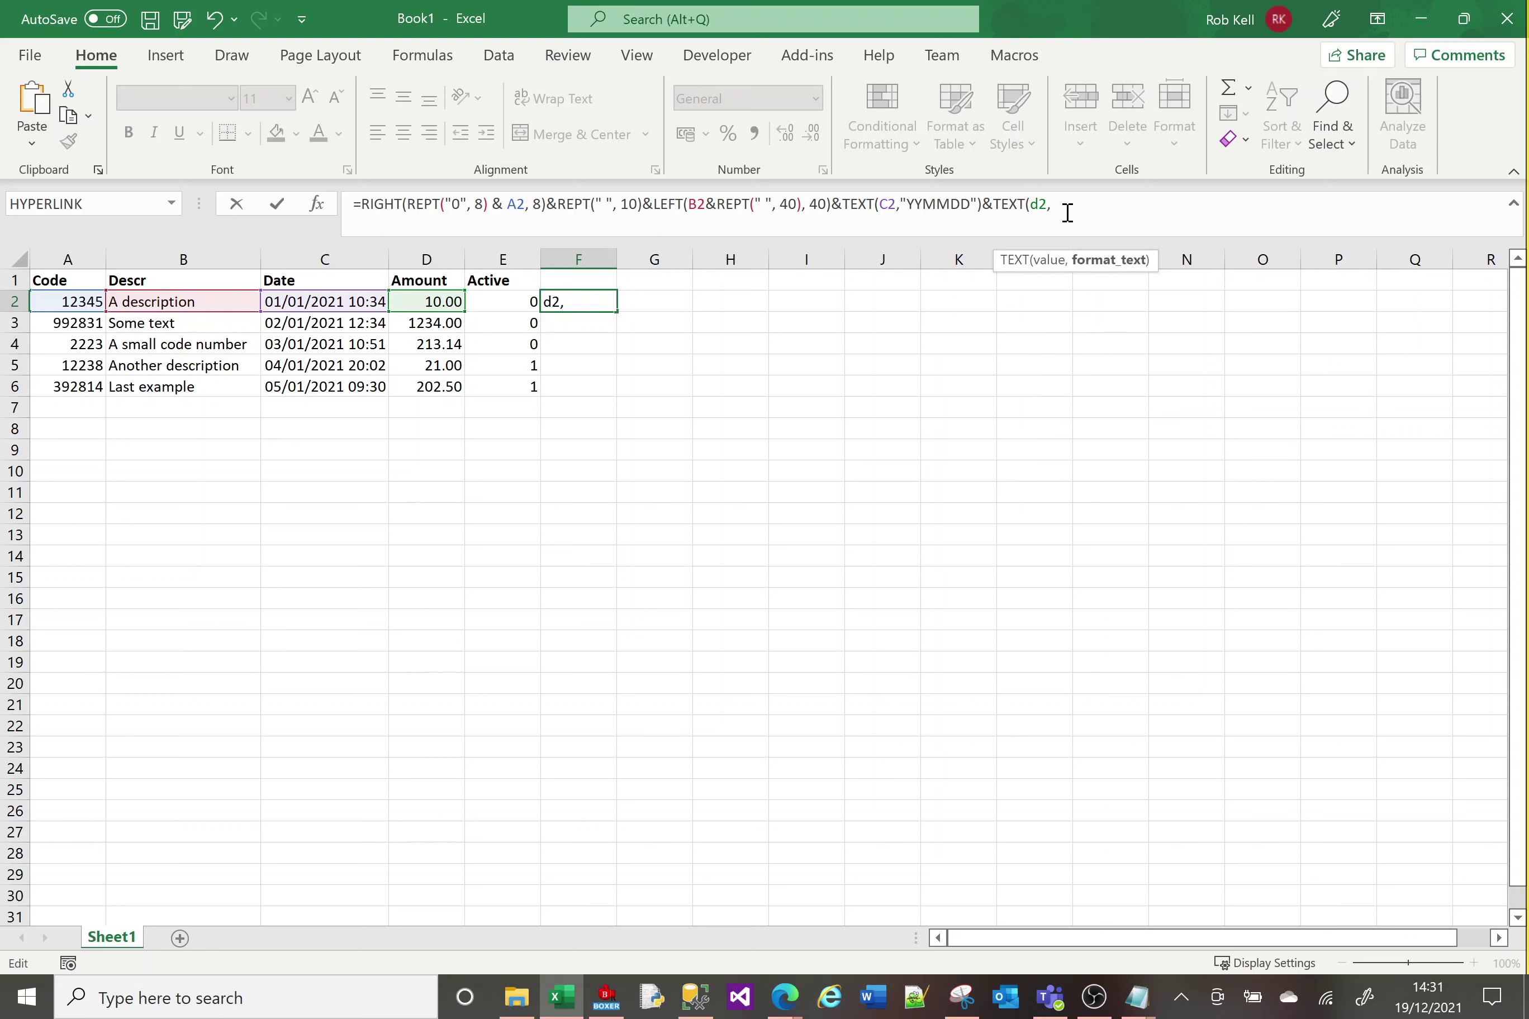
{"action": "type", "text": " \"00000.00\")"}
{"action": "key", "text": "Return"}
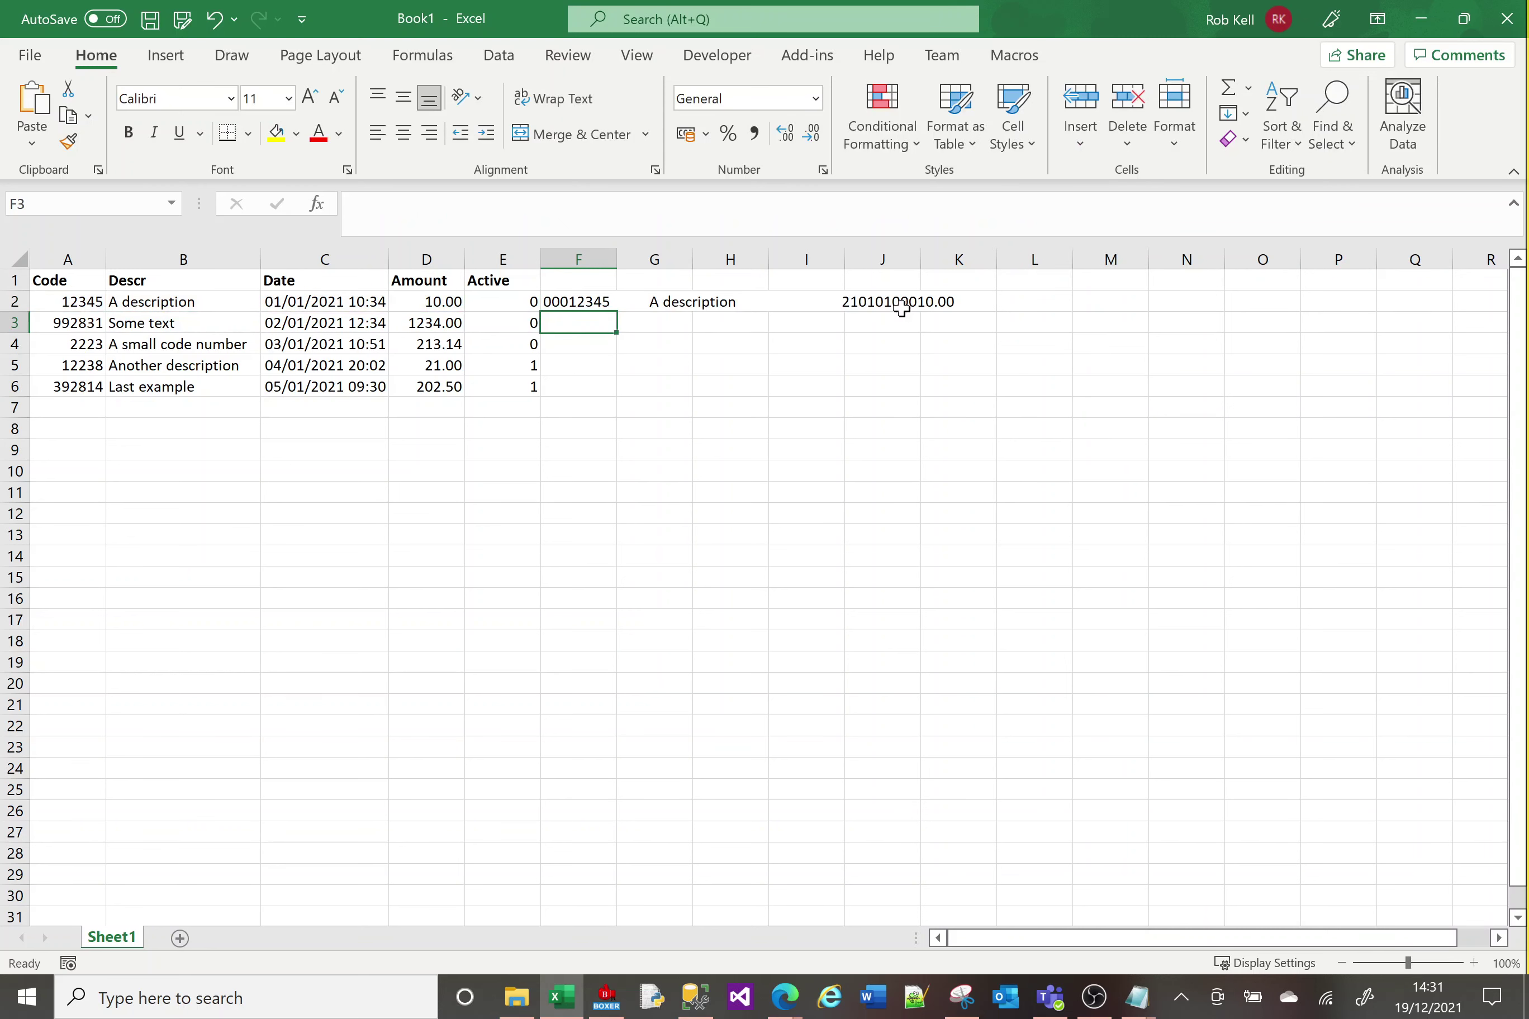
{"action": "left_click", "coordinate": [578, 302]}
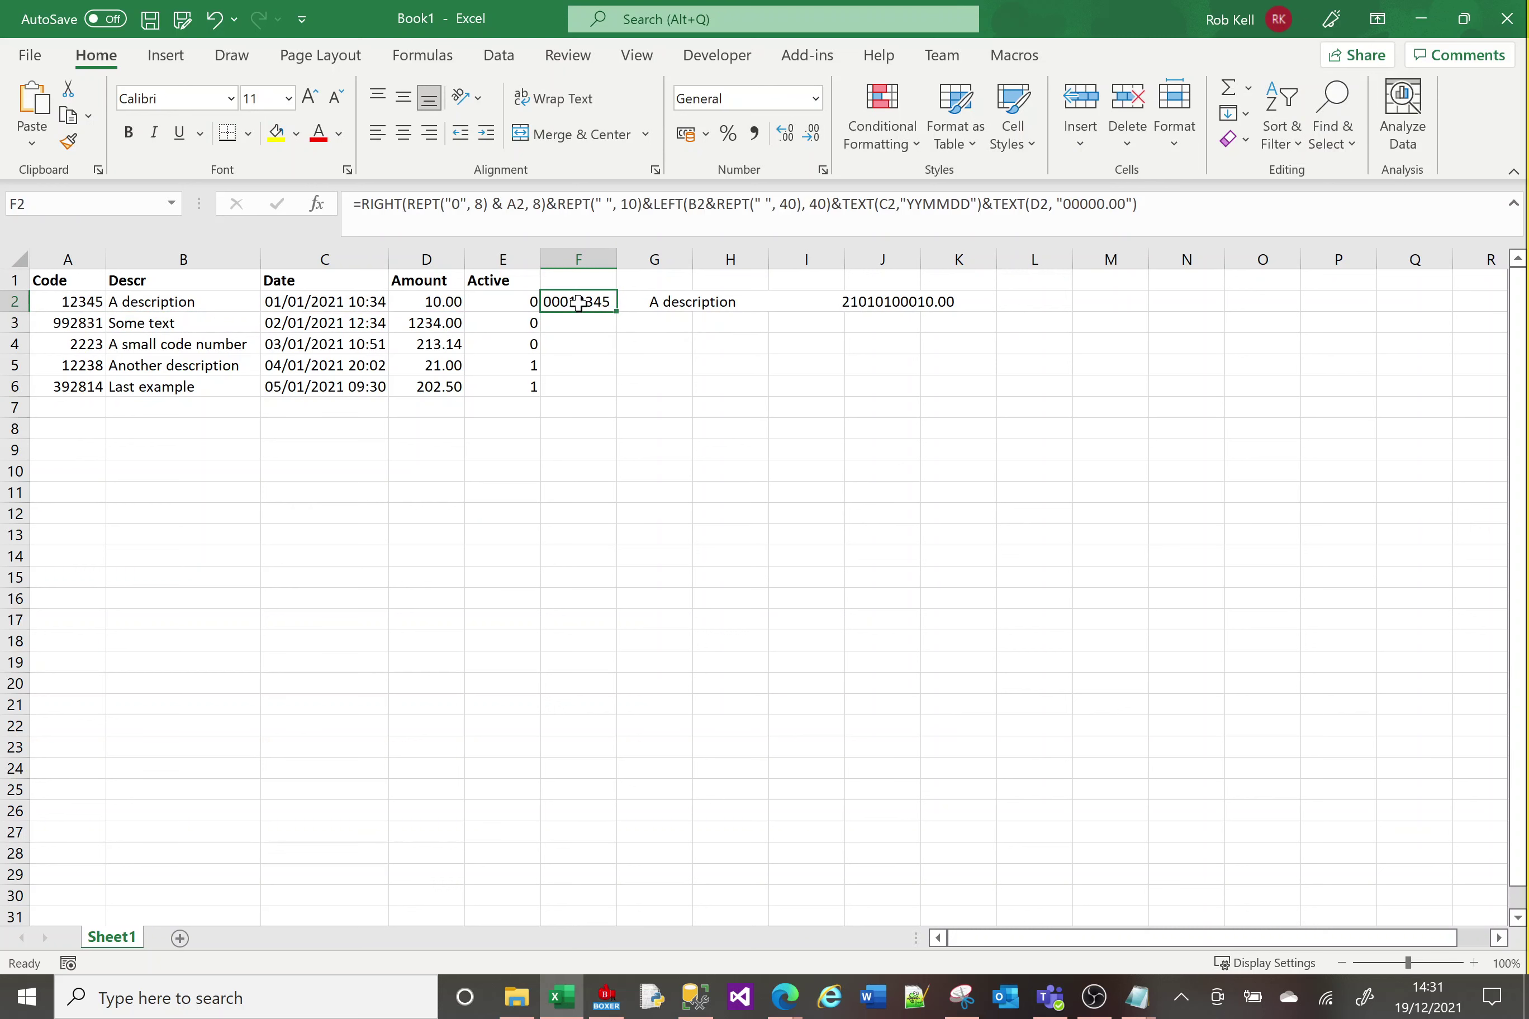
{"action": "left_click", "coordinate": [981, 204]}
{"action": "type", "text": "&REPT("}
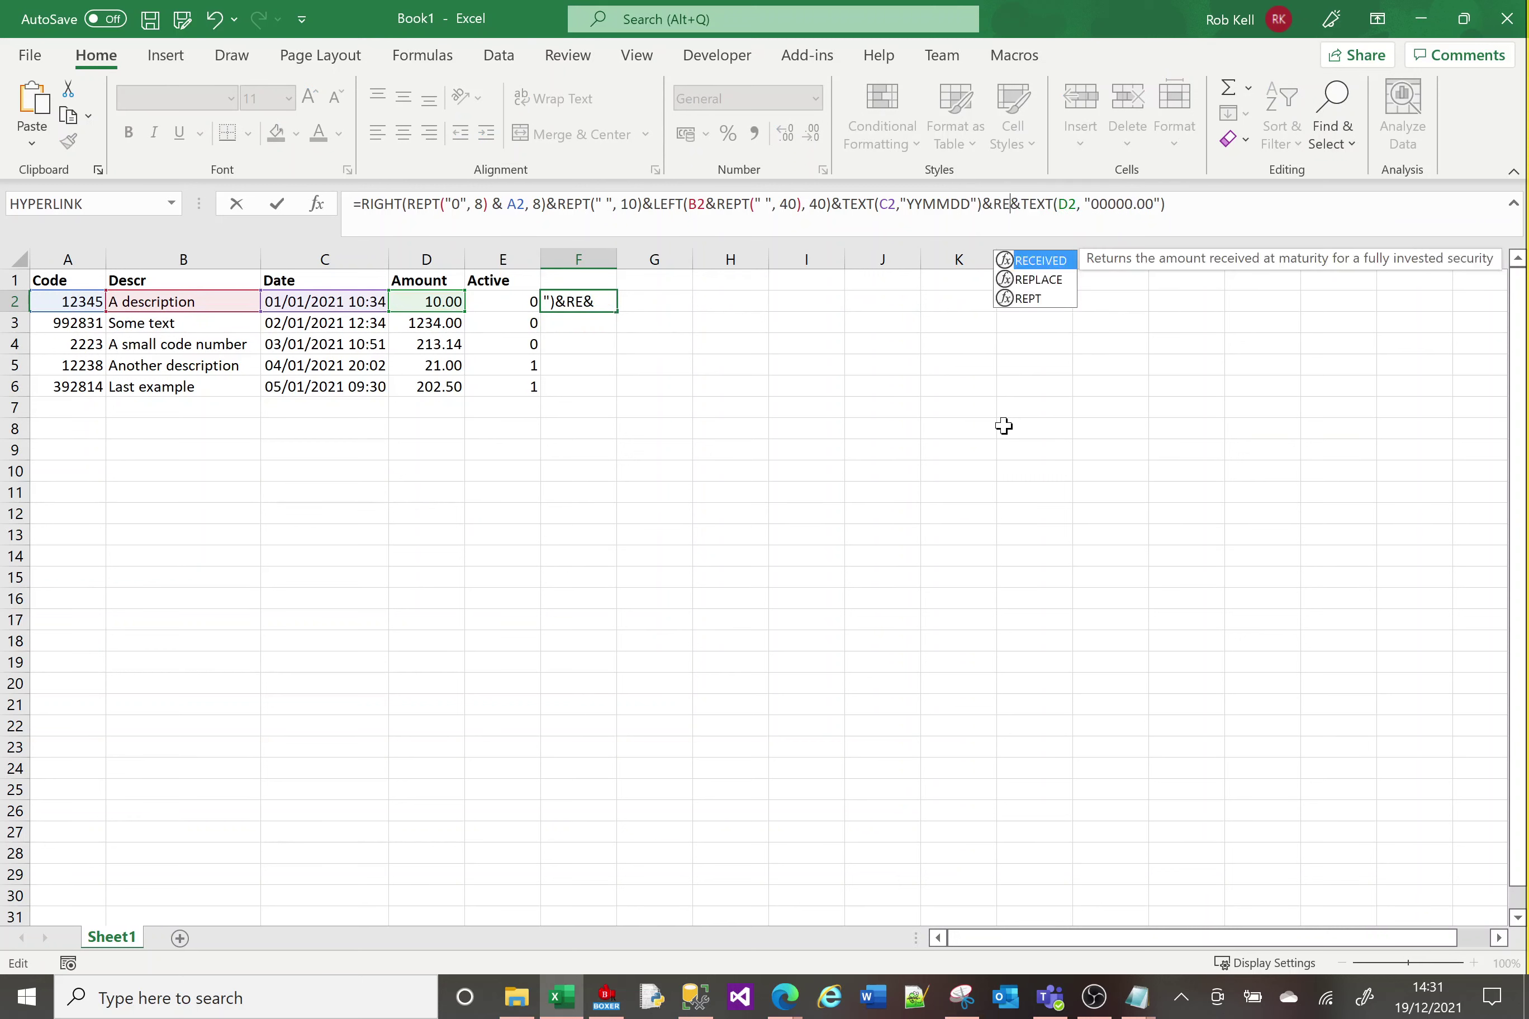
{"action": "type", "text": "\" \", 10)"}
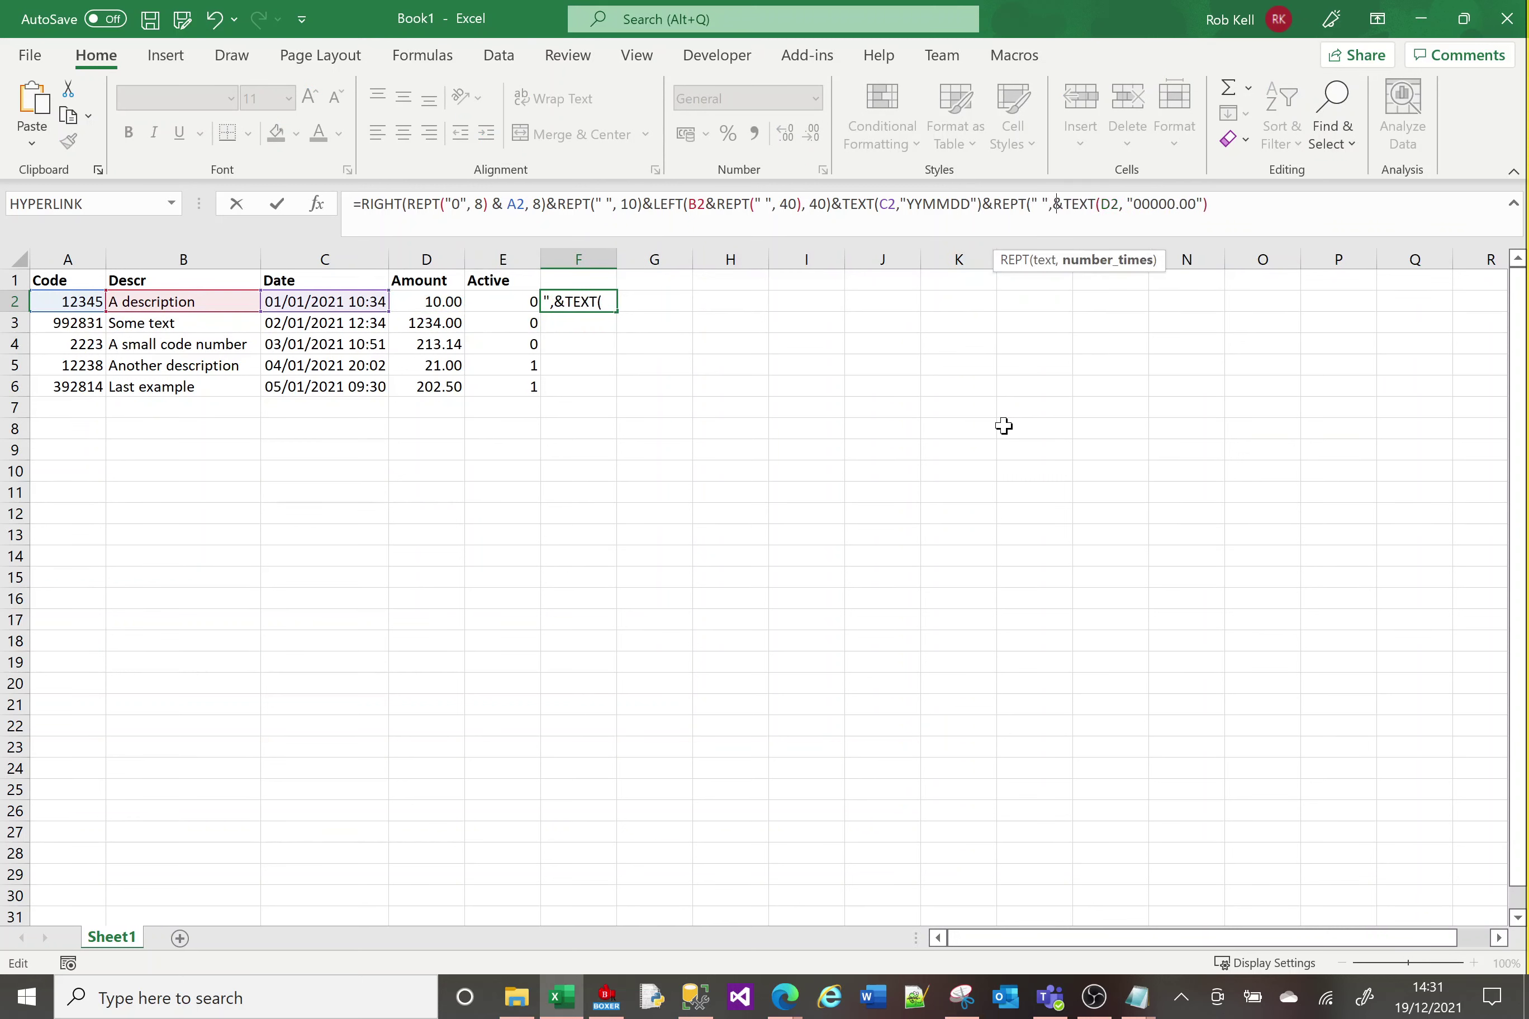
{"action": "key", "text": "Return"}
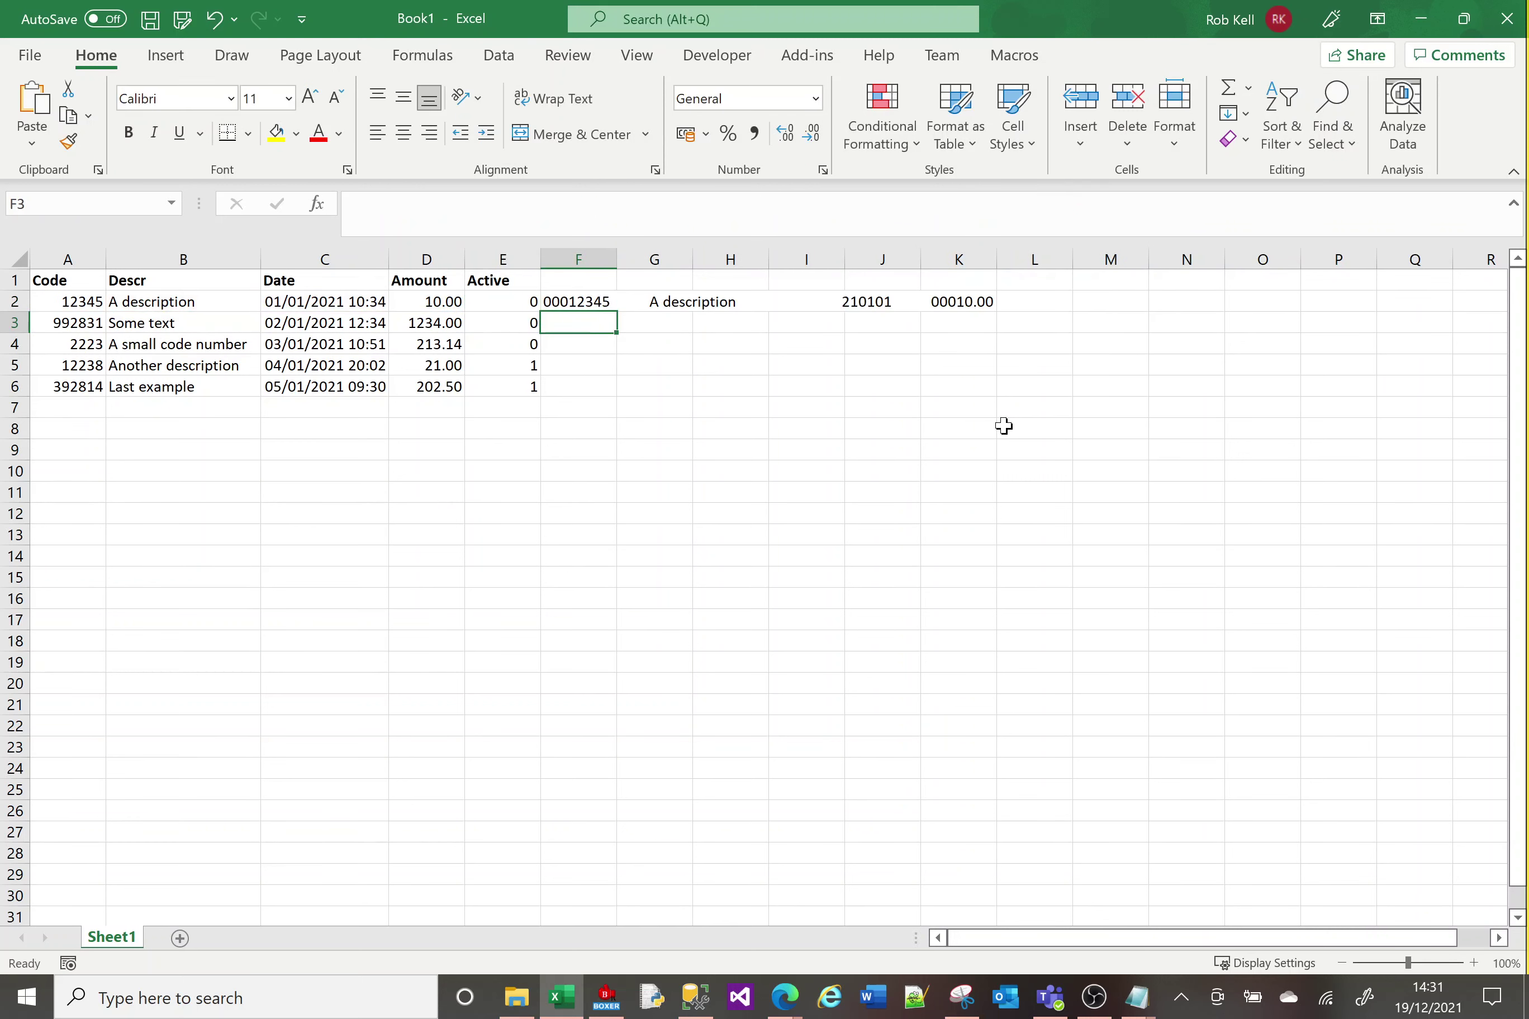
{"action": "key", "text": "Up"}
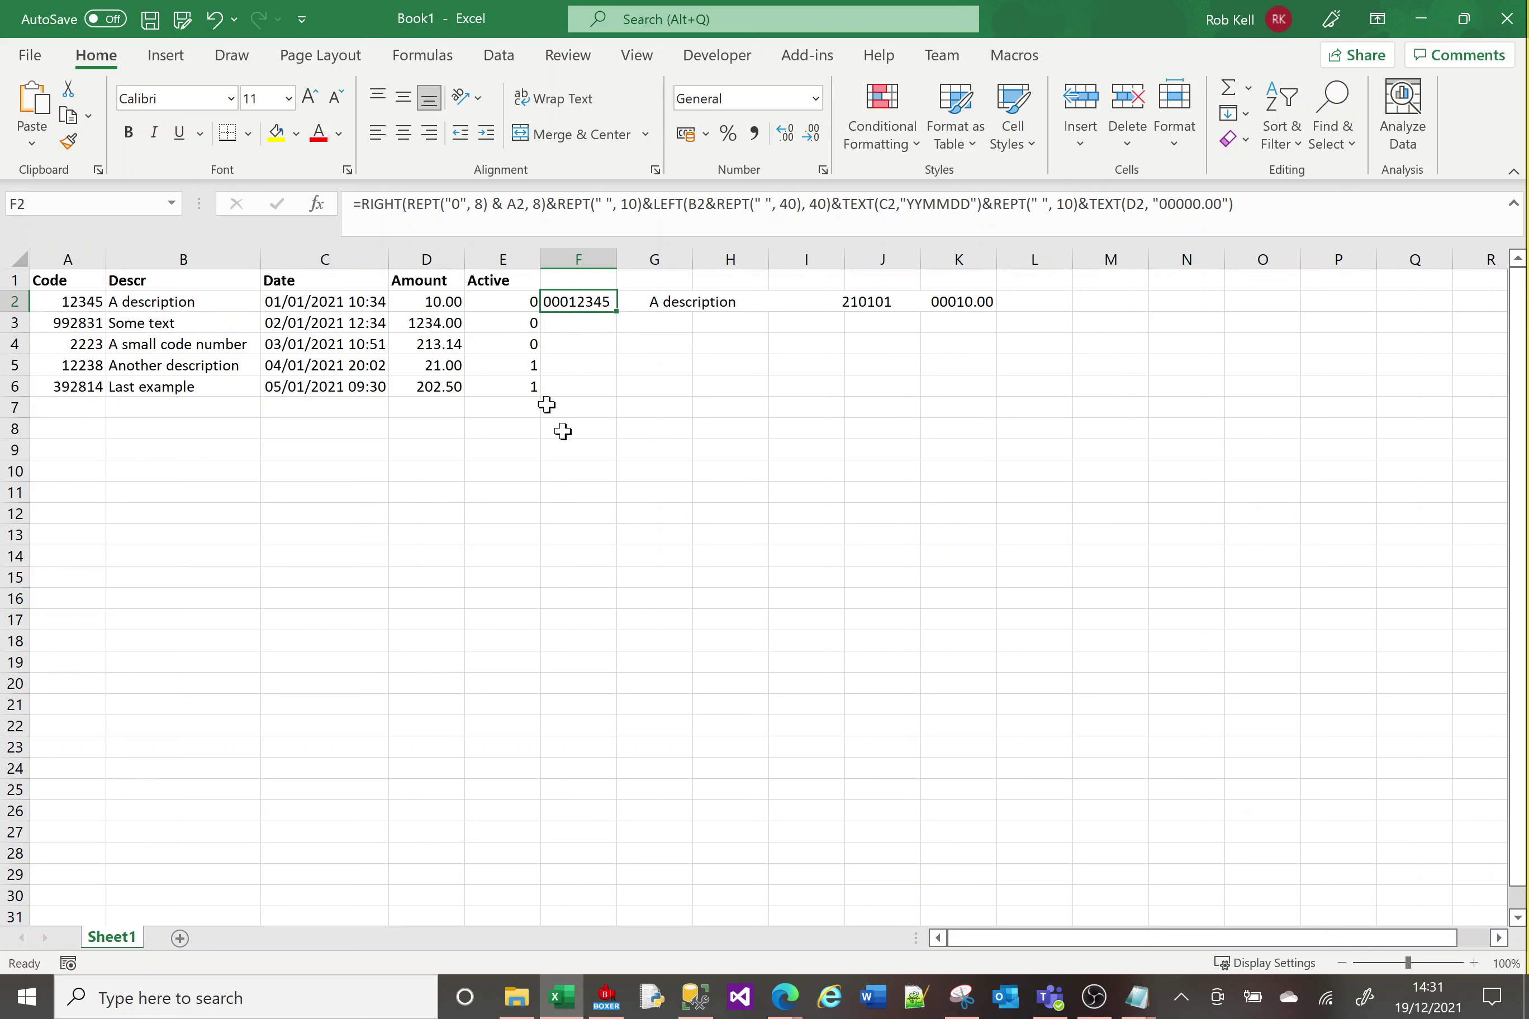
Append &REPT(" ", 5)&E2 to F2's formula, adding five spaces and the Active flag.
{"action": "left_click", "coordinate": [1244, 205]}
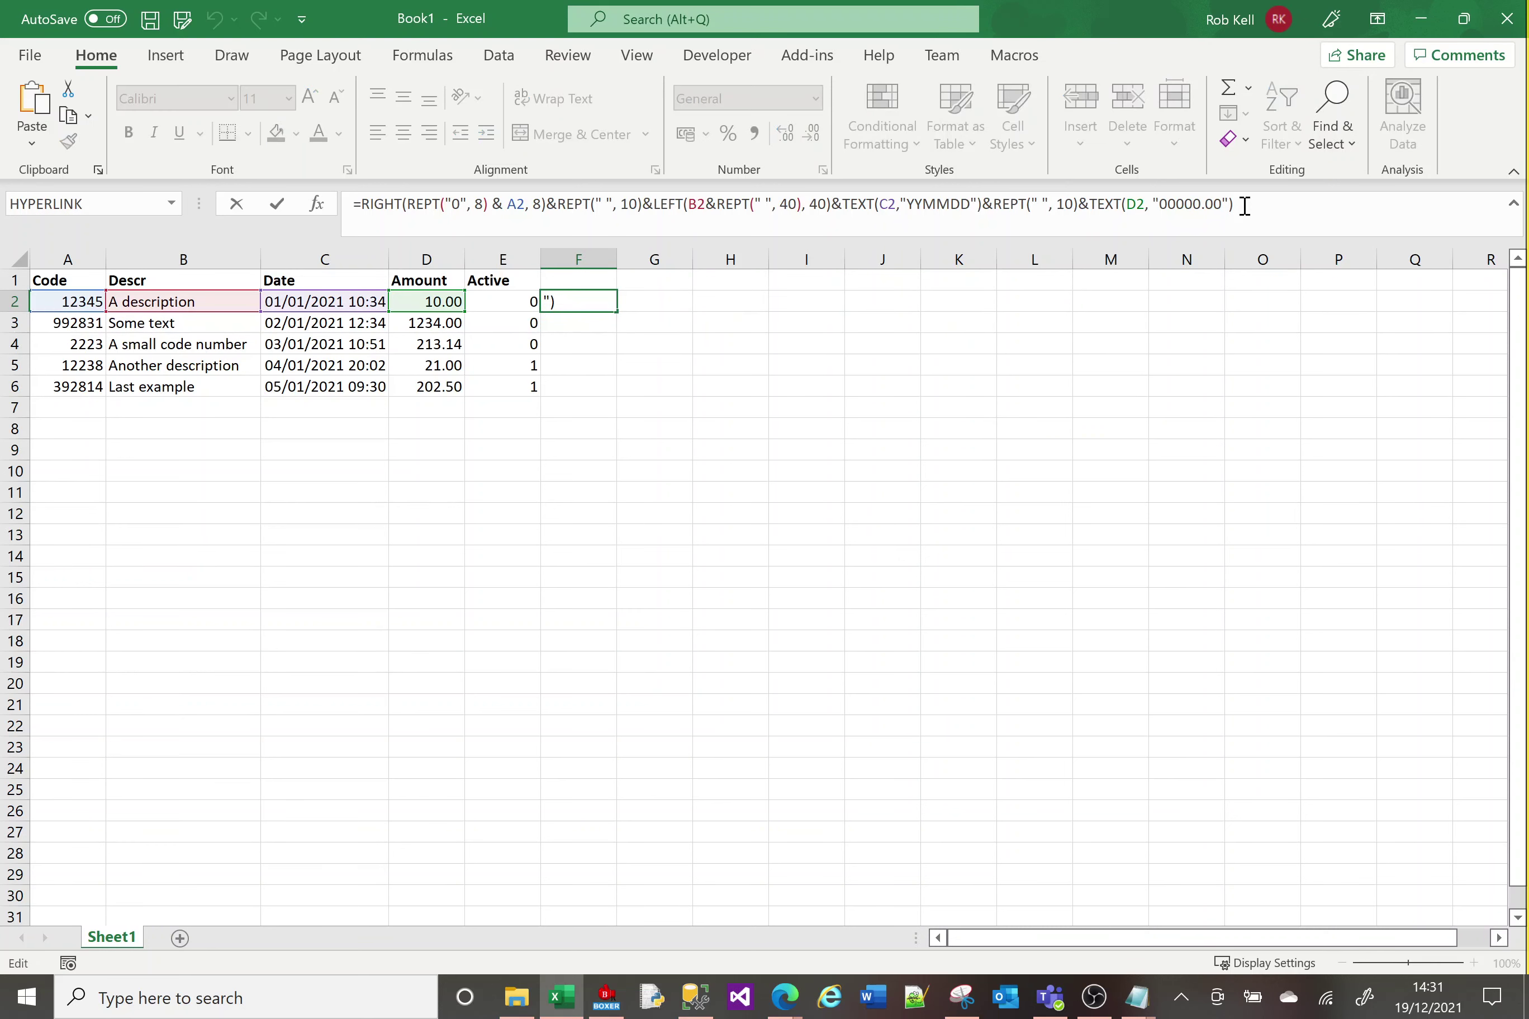
{"action": "type", "text": "&REPT"}
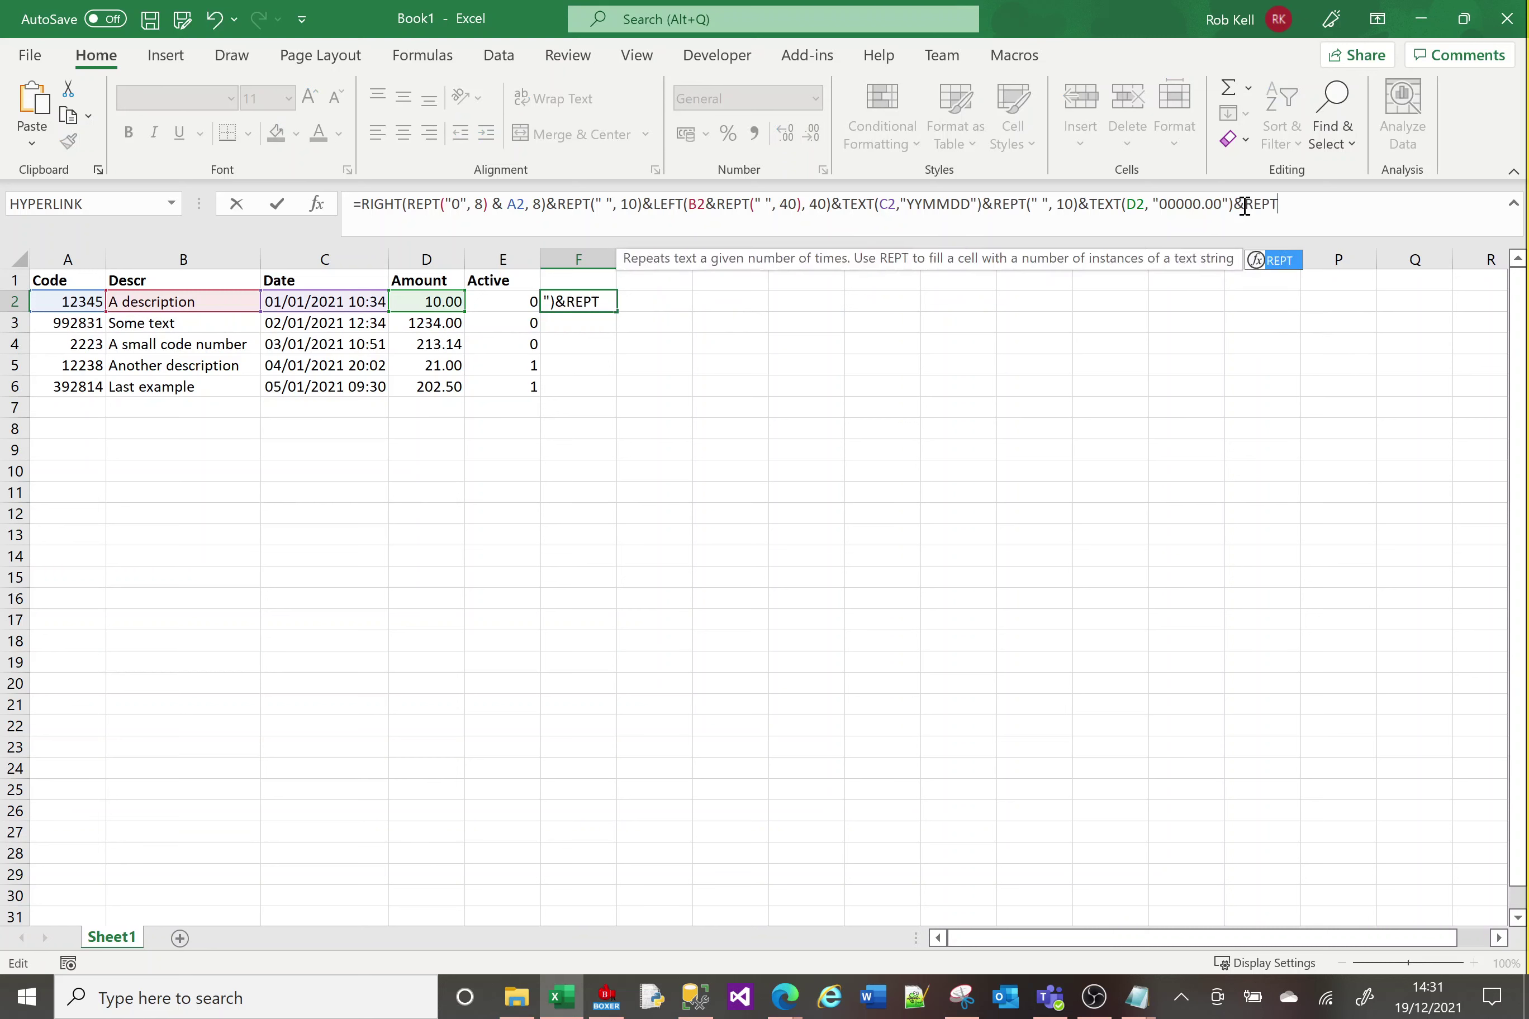
{"action": "type", "text": "(\" \", 5)"}
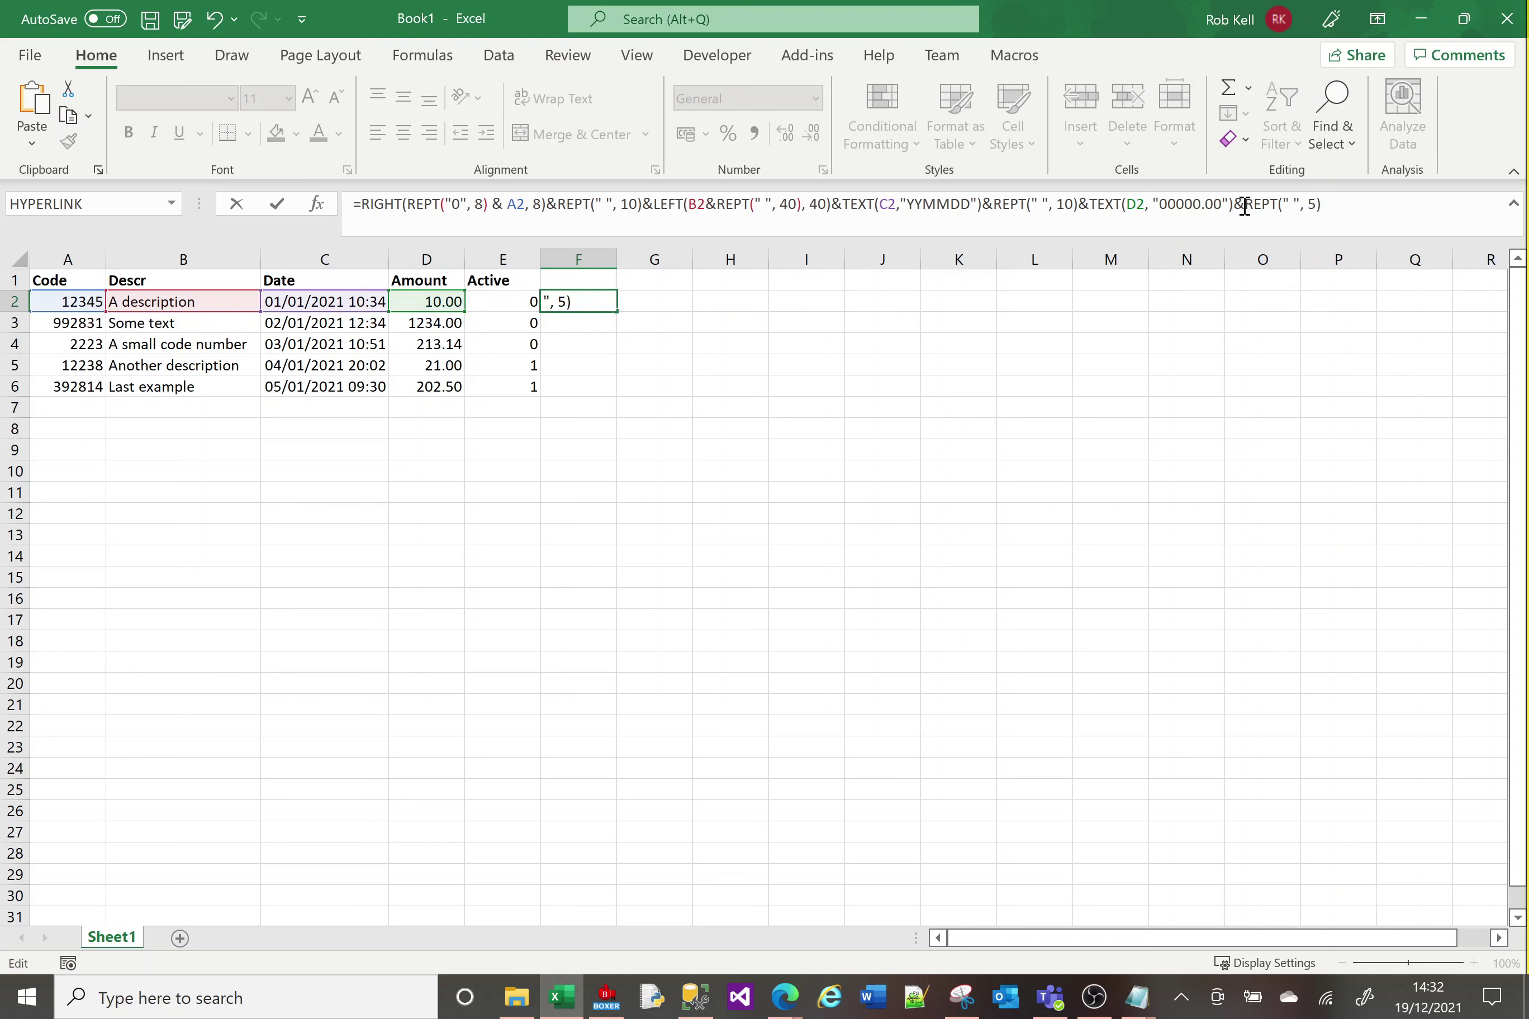
{"action": "type", "text": "&e2"}
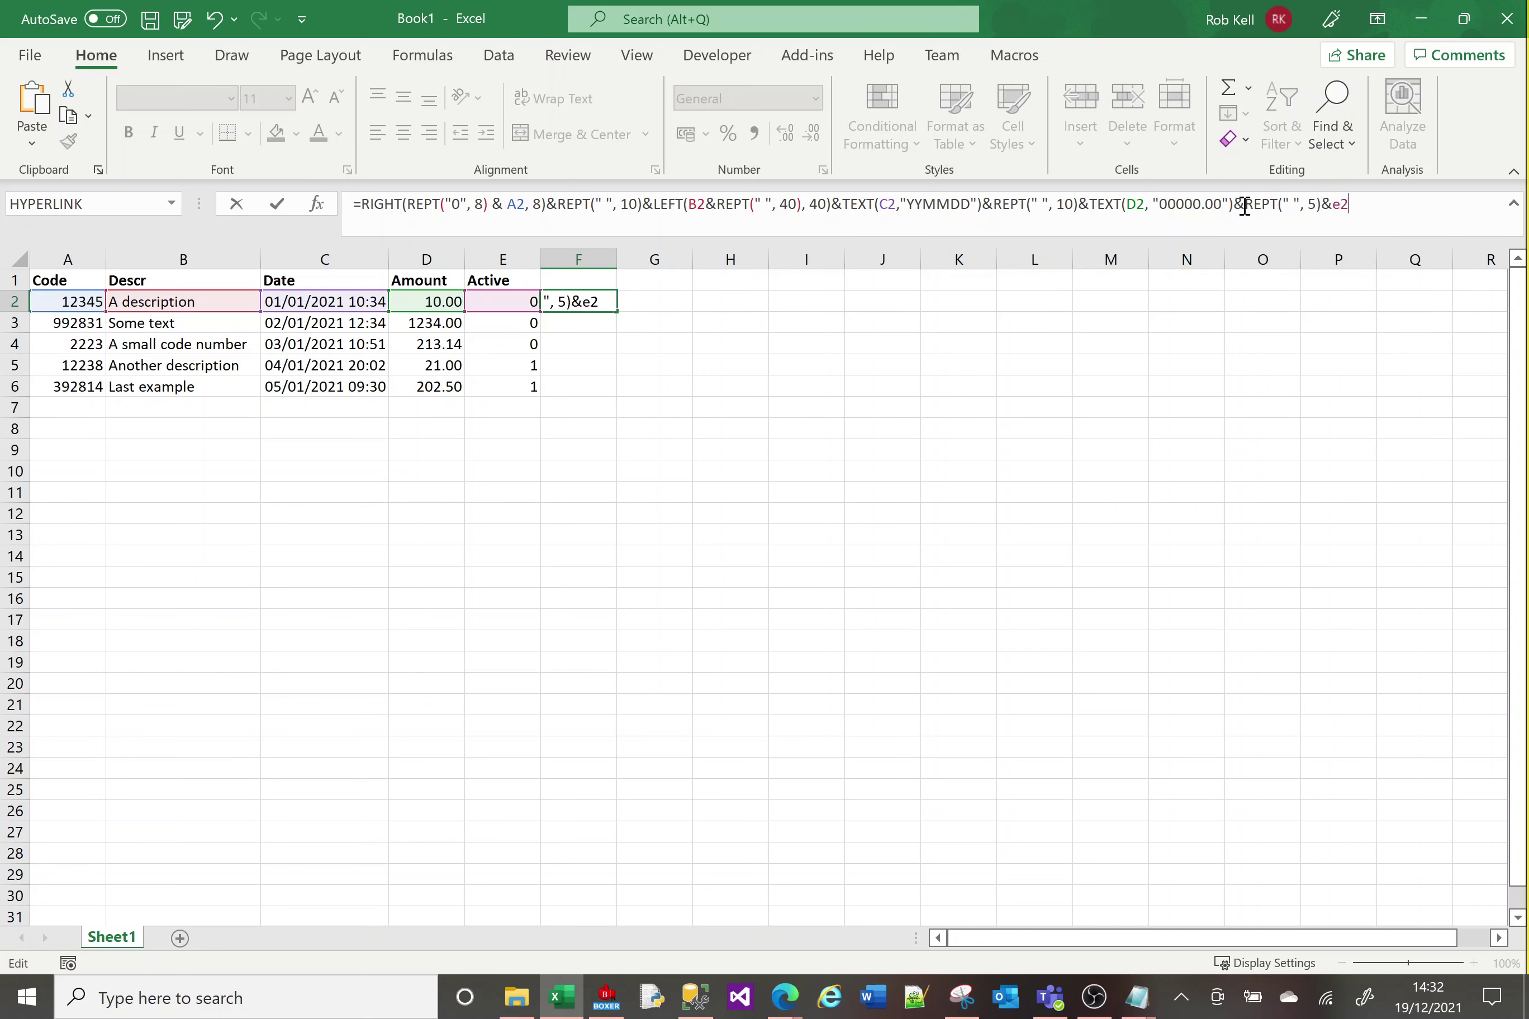
{"action": "key", "text": "Return"}
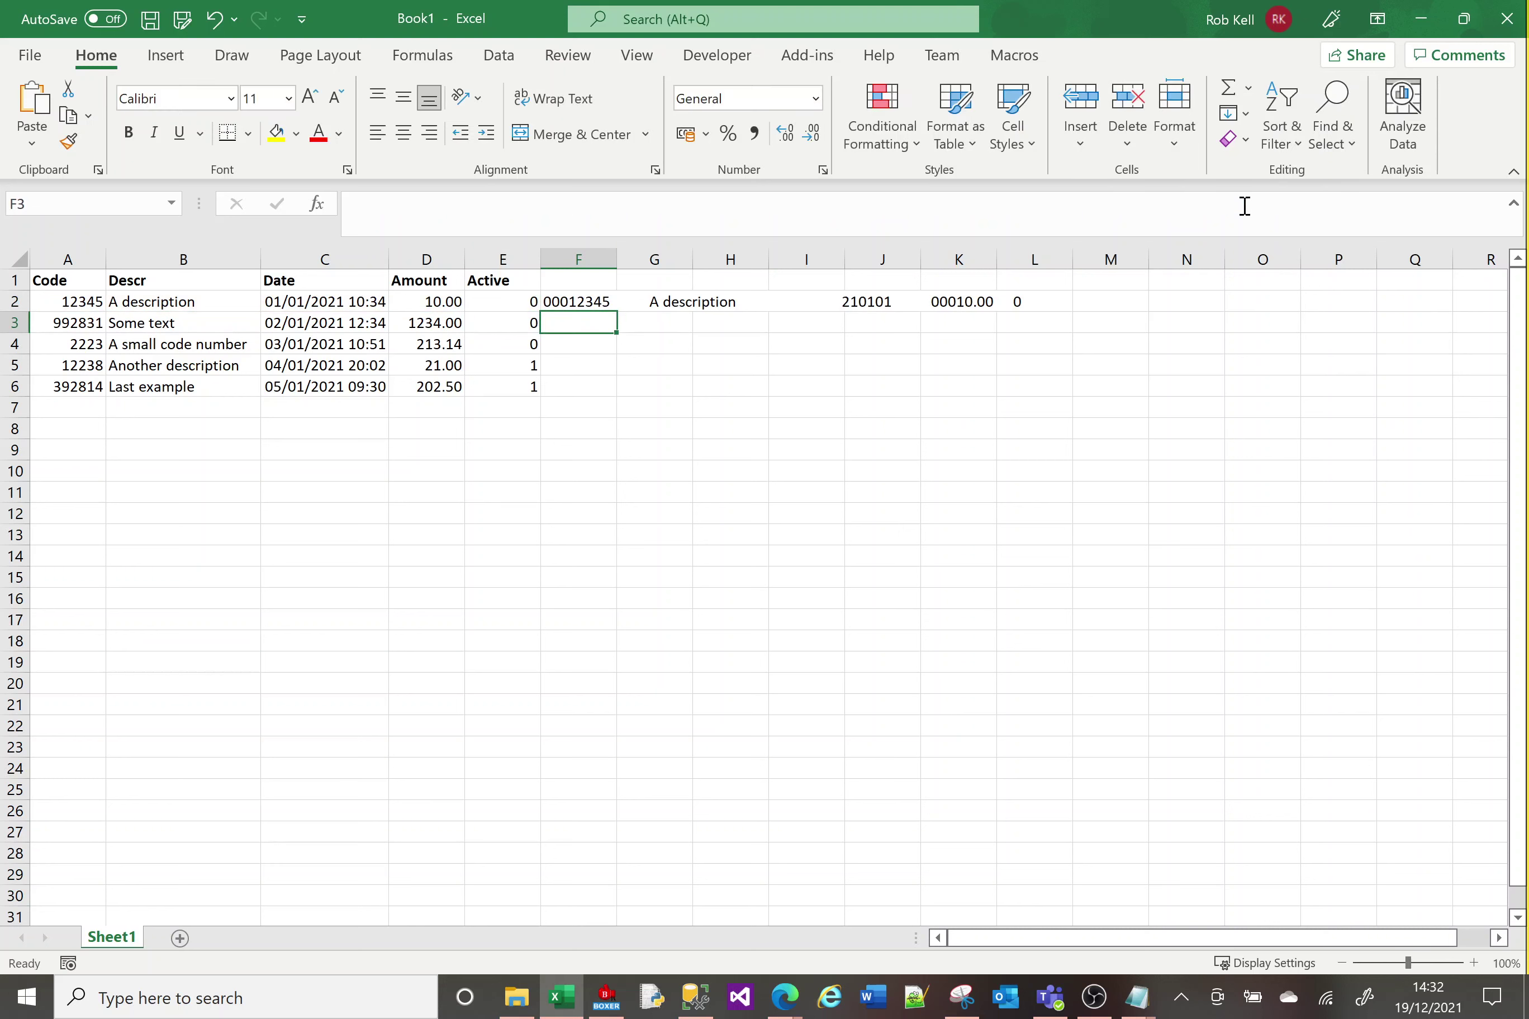
Fill F2's formula down to row 6 and copy F2:F6.
{"action": "left_click", "coordinate": [592, 301]}
{"action": "double_click", "coordinate": [617, 310]}
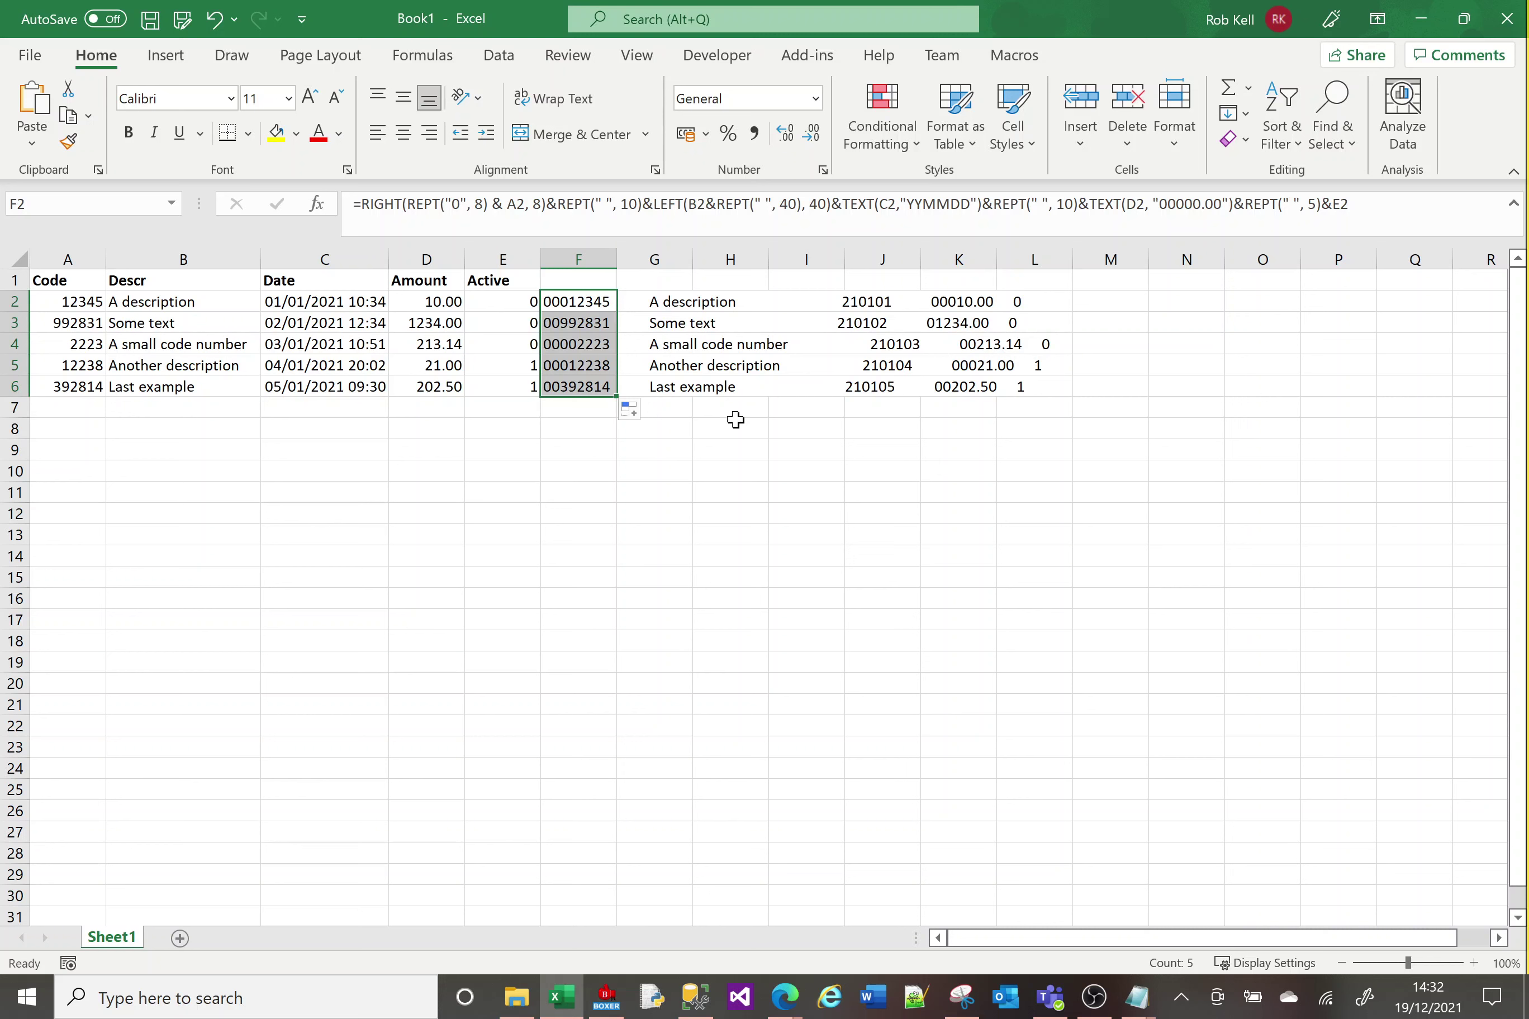
{"action": "key", "text": "ctrl+c"}
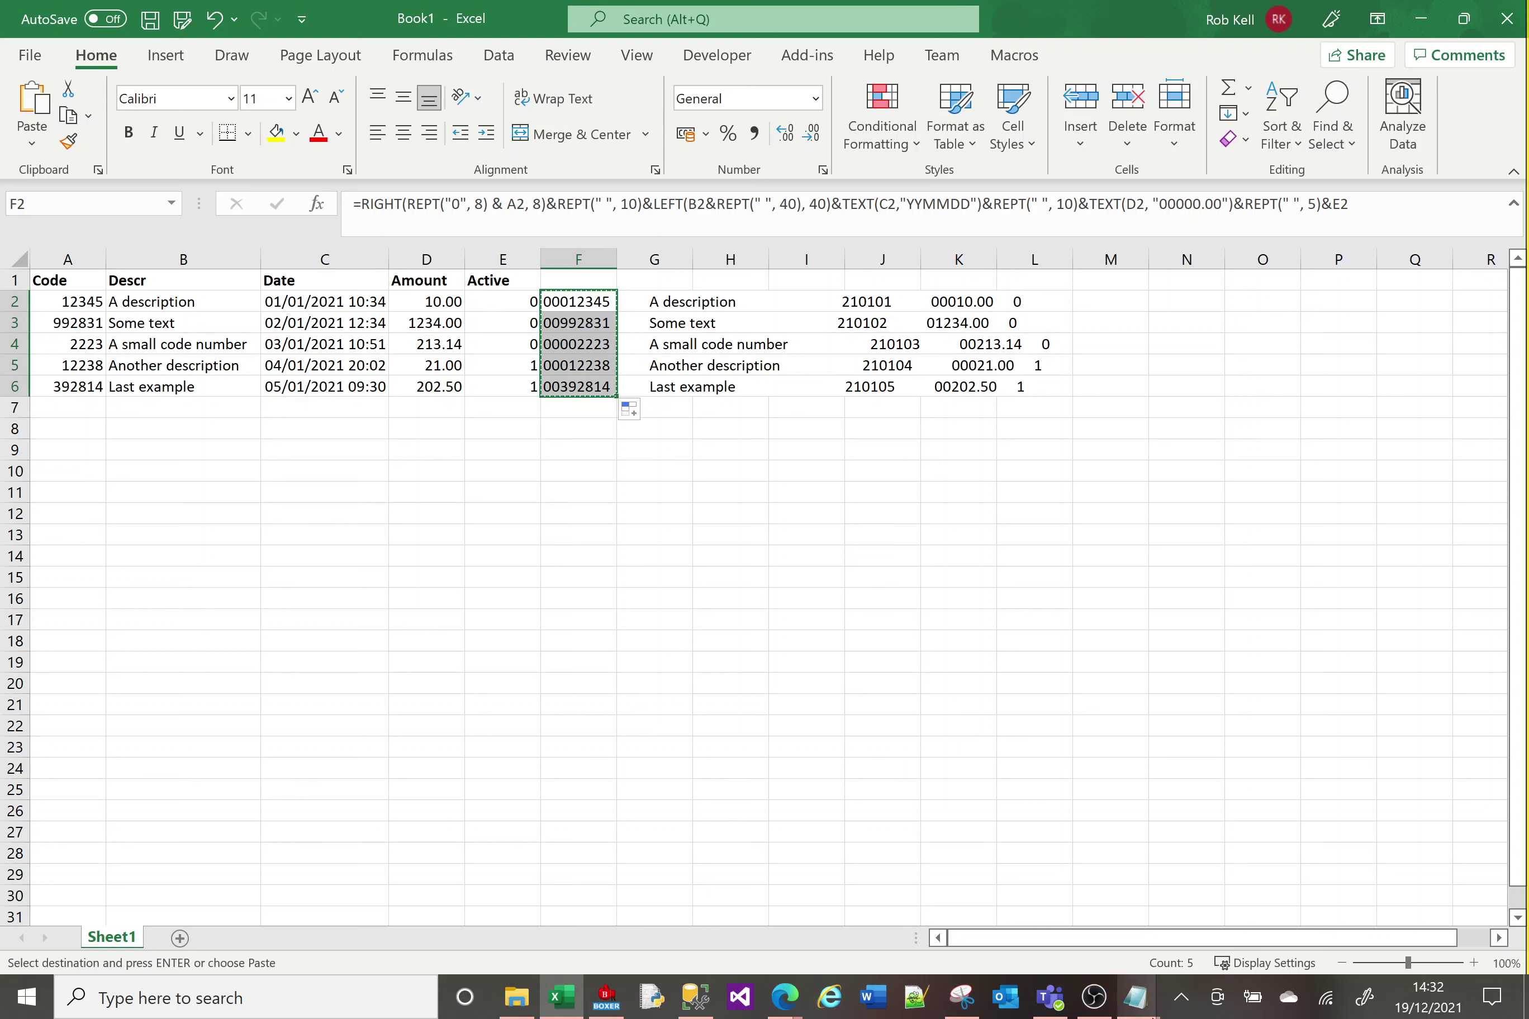
Paste the five copied fixed-width rows into the empty Notepad and reposition its window.
{"action": "mouse_move", "coordinate": [1147, 1012]}
{"action": "left_click", "coordinate": [1231, 897]}
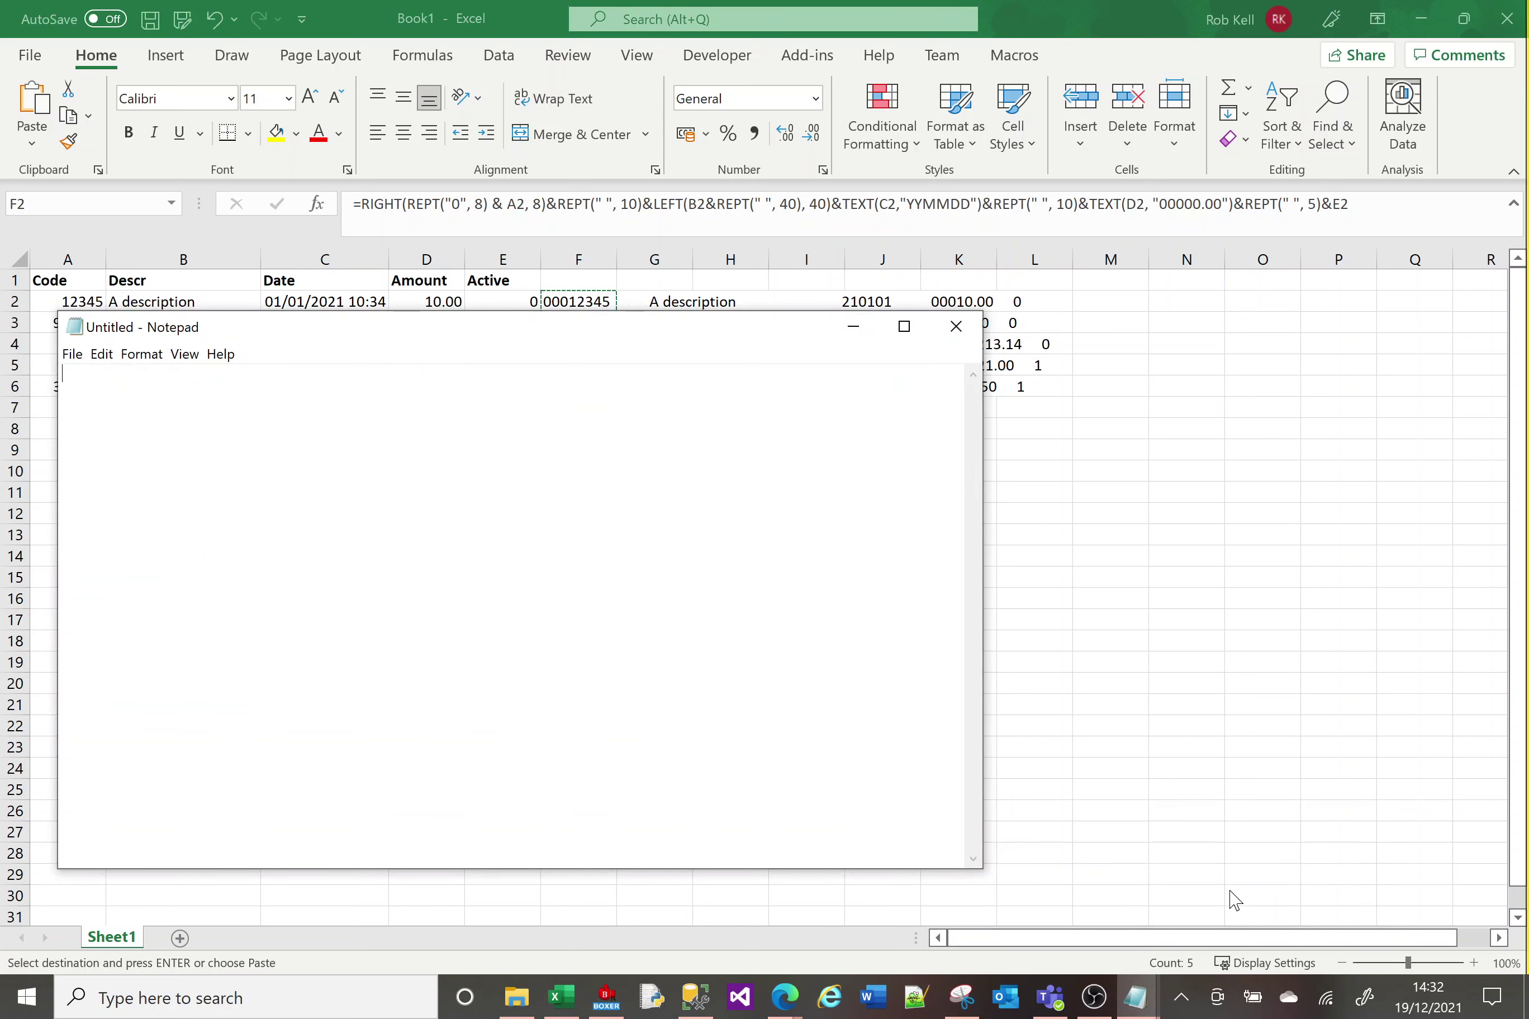
{"action": "key", "text": "ctrl+v"}
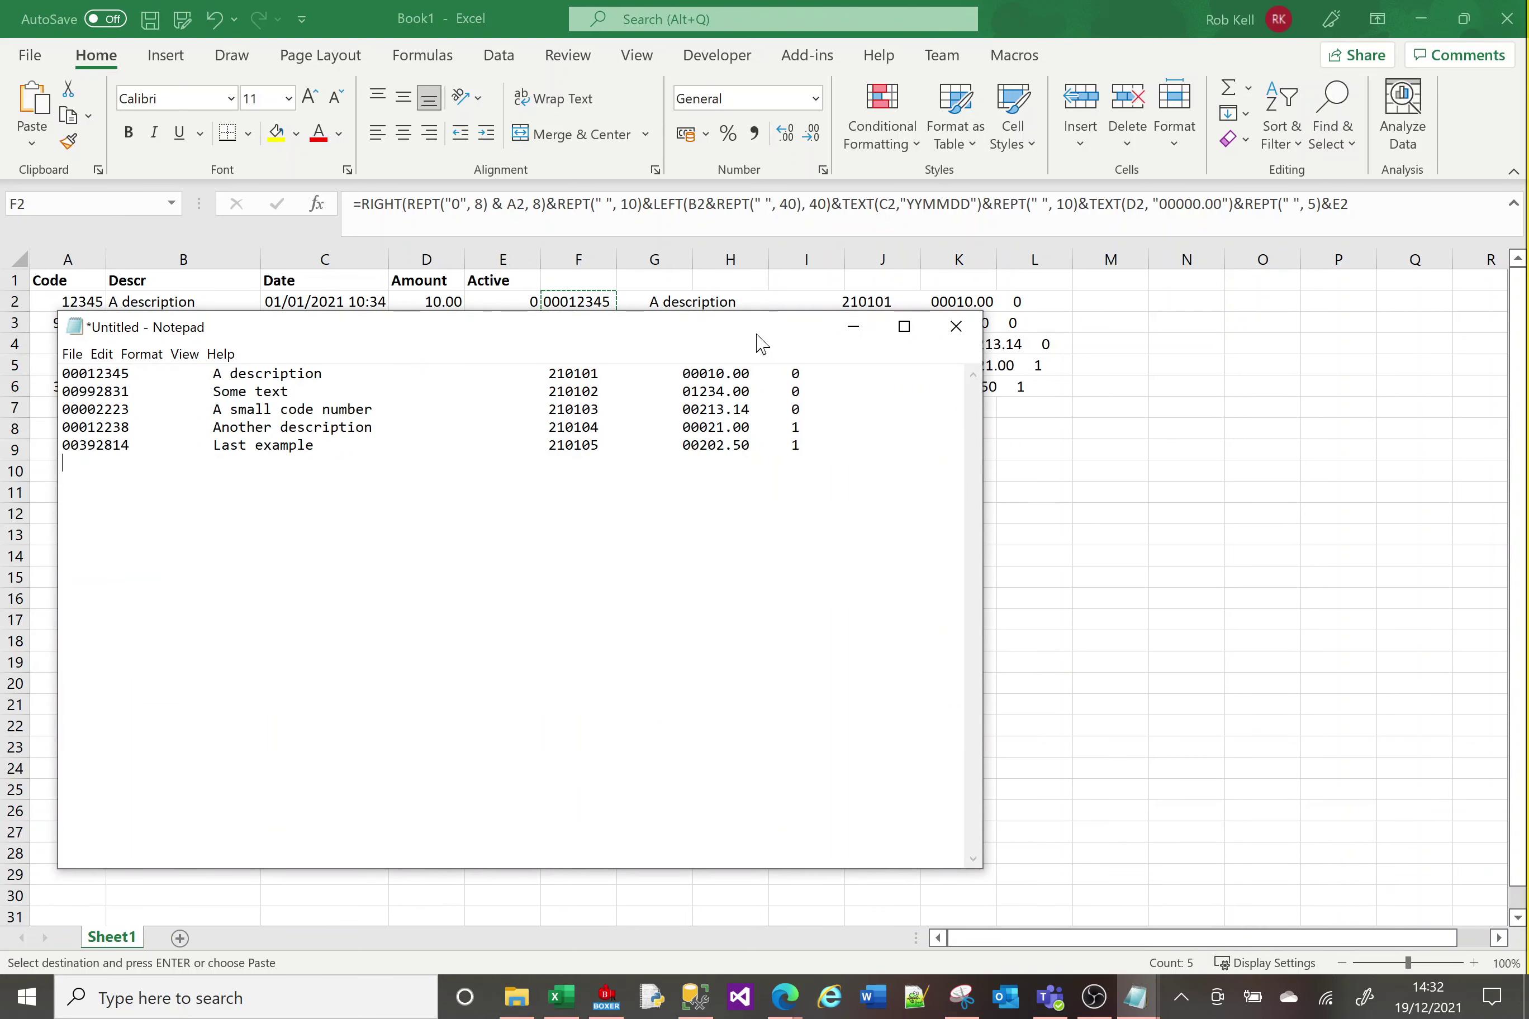
{"action": "left_click_drag", "start_coordinate": [759, 327], "coordinate": [867, 131]}
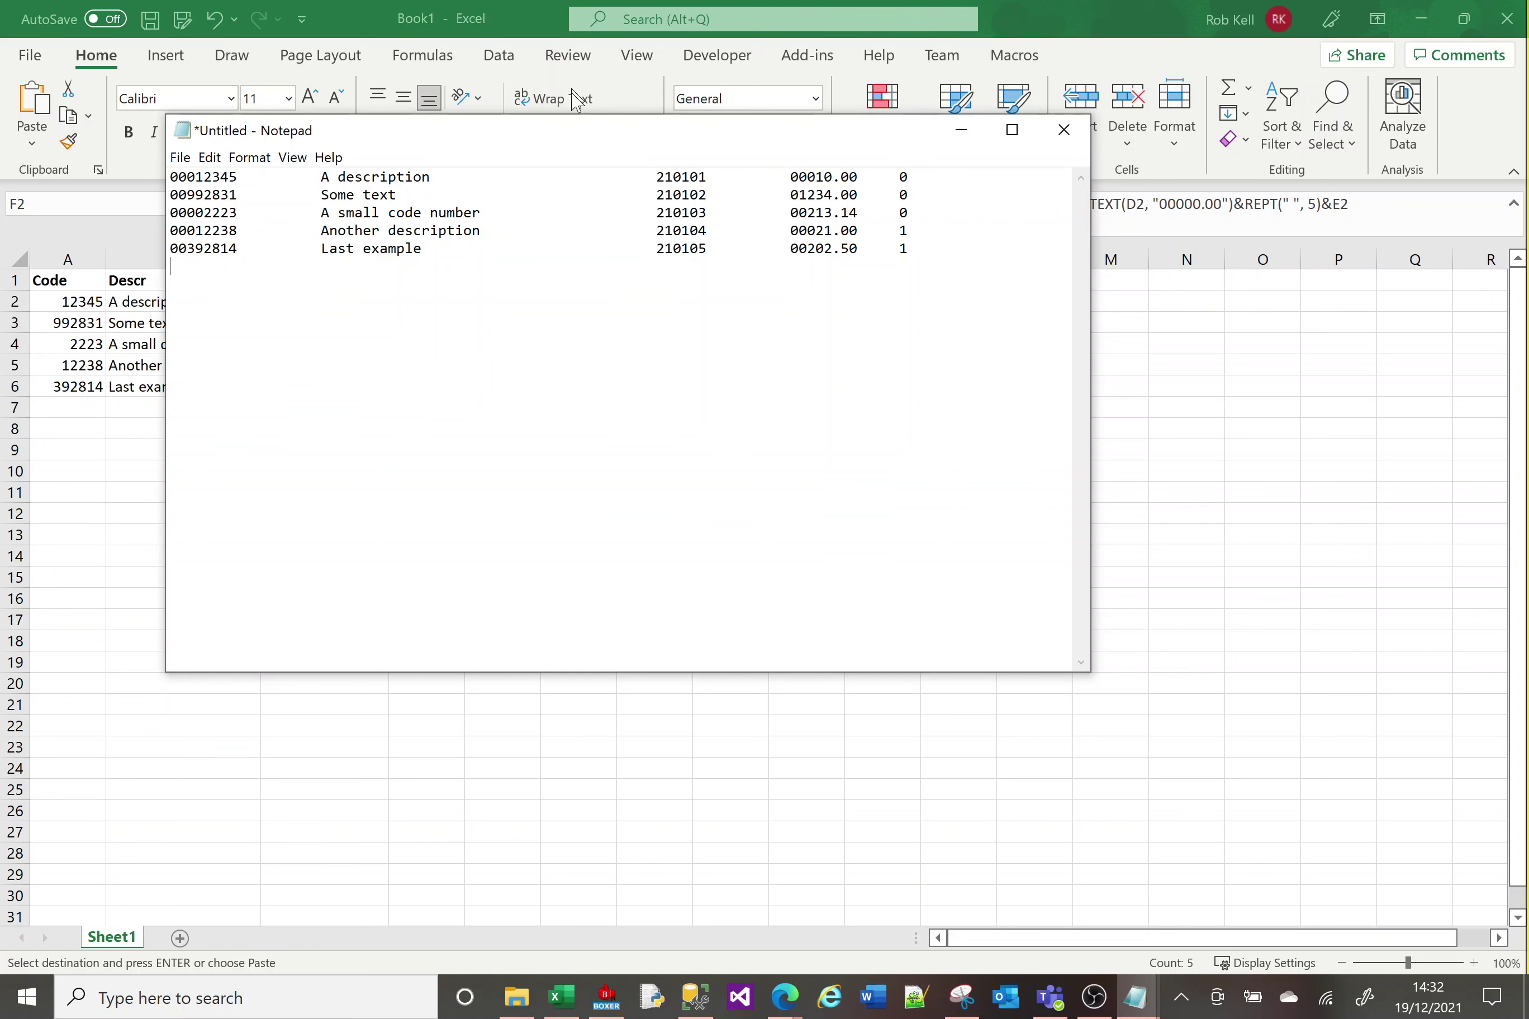
{"action": "left_click_drag", "start_coordinate": [576, 130], "coordinate": [889, 355]}
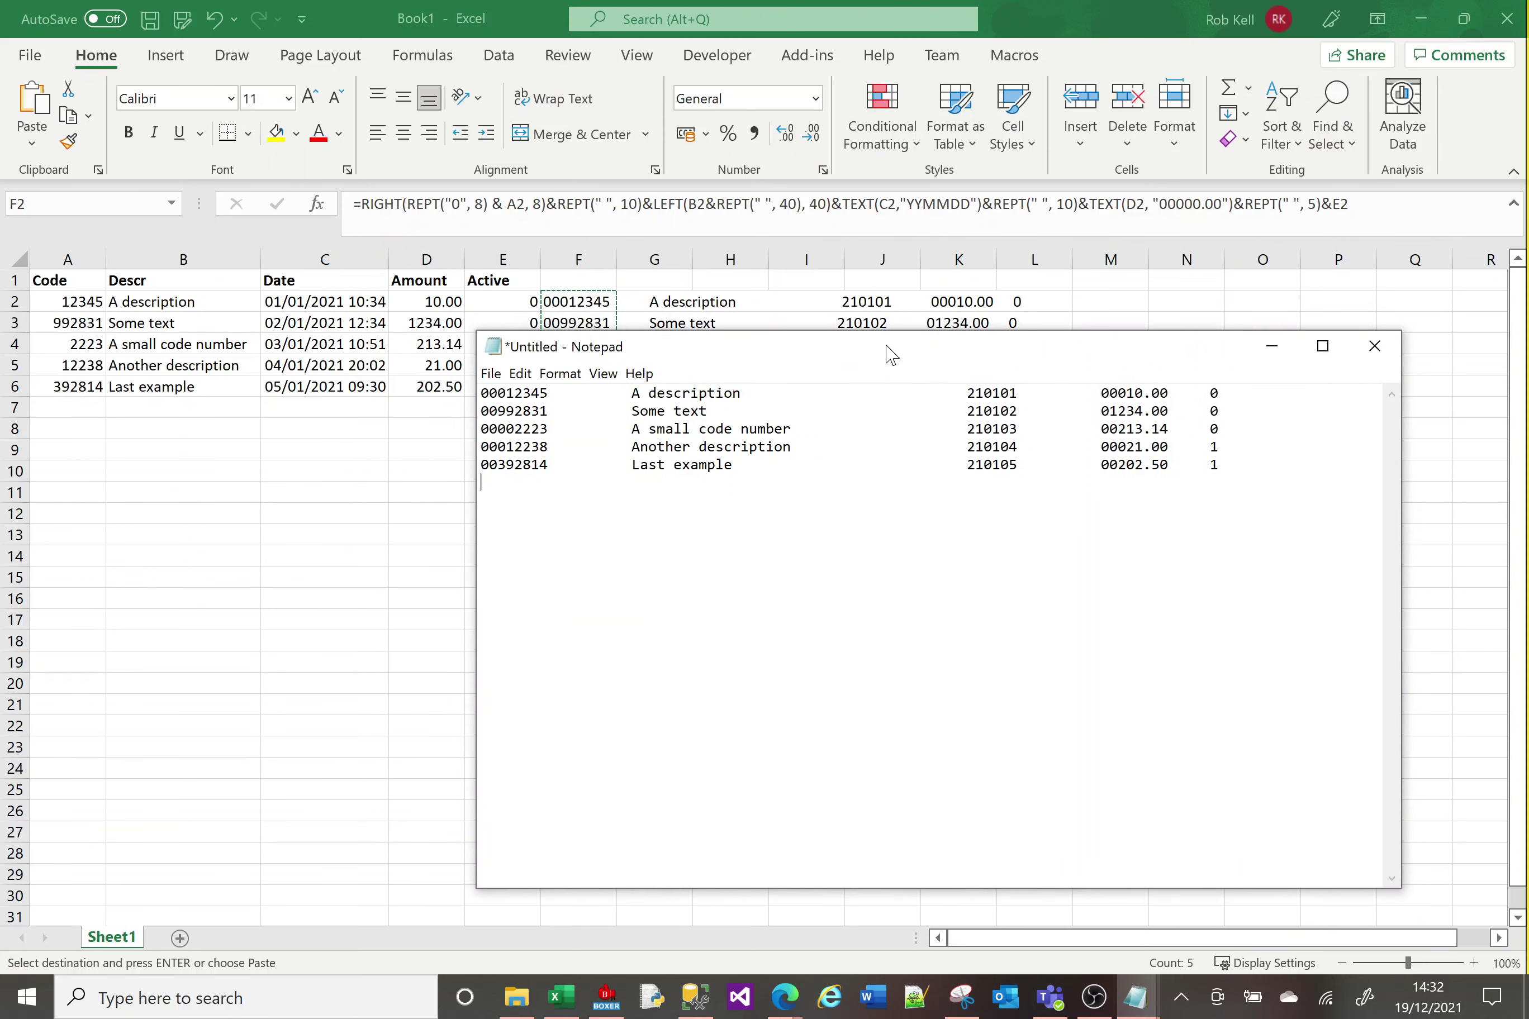